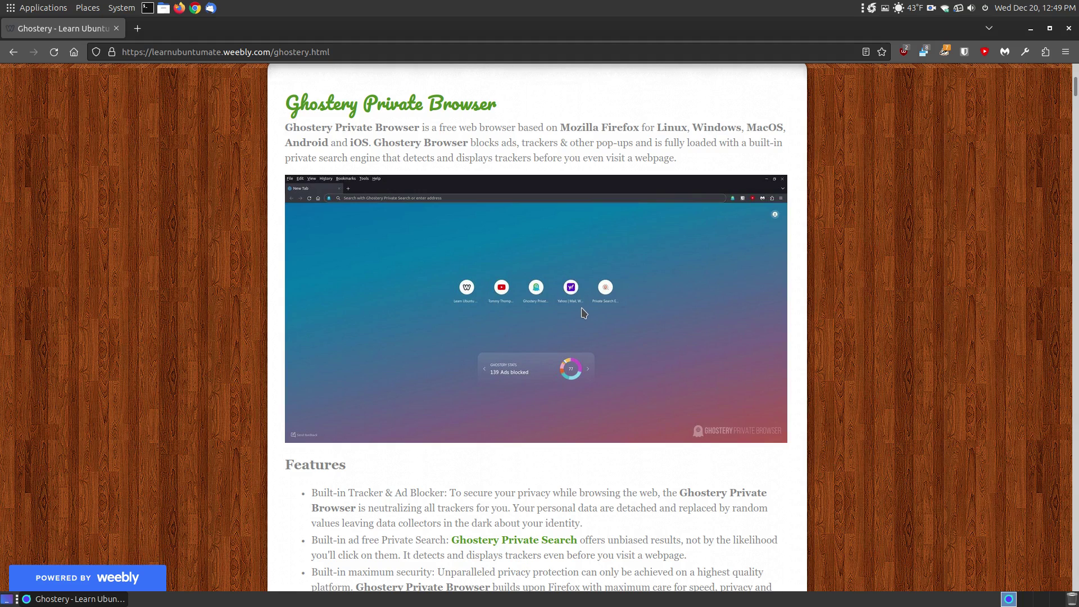
View the Ghostery Private Search site linked in the Features section, and return to the Ghostery article
{"action": "scroll", "coordinate": [531, 430], "scroll_direction": "down", "scroll_amount": 5}
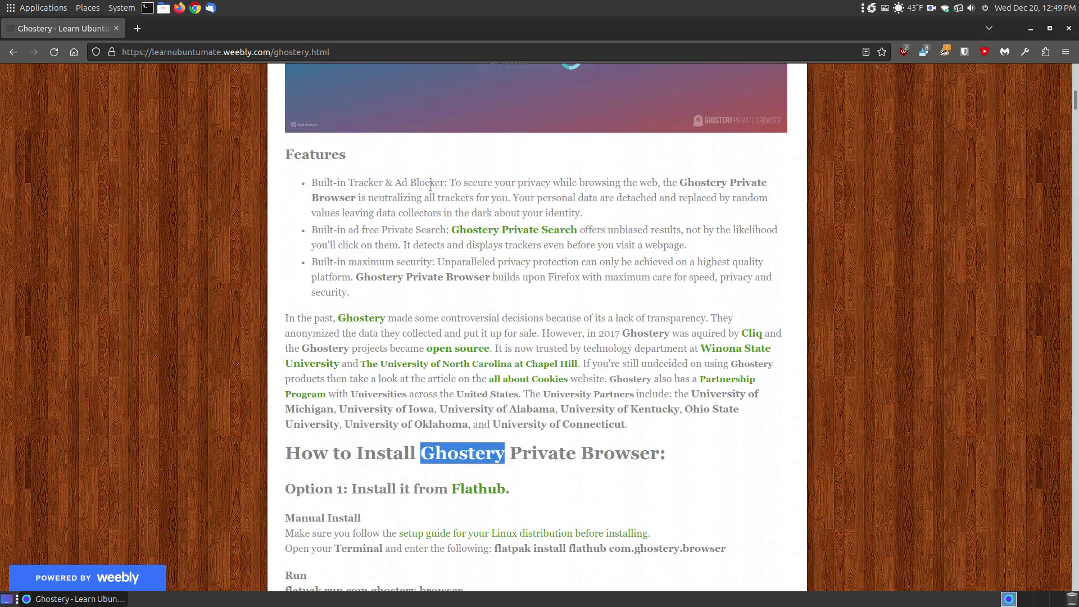
{"action": "left_click", "coordinate": [486, 232]}
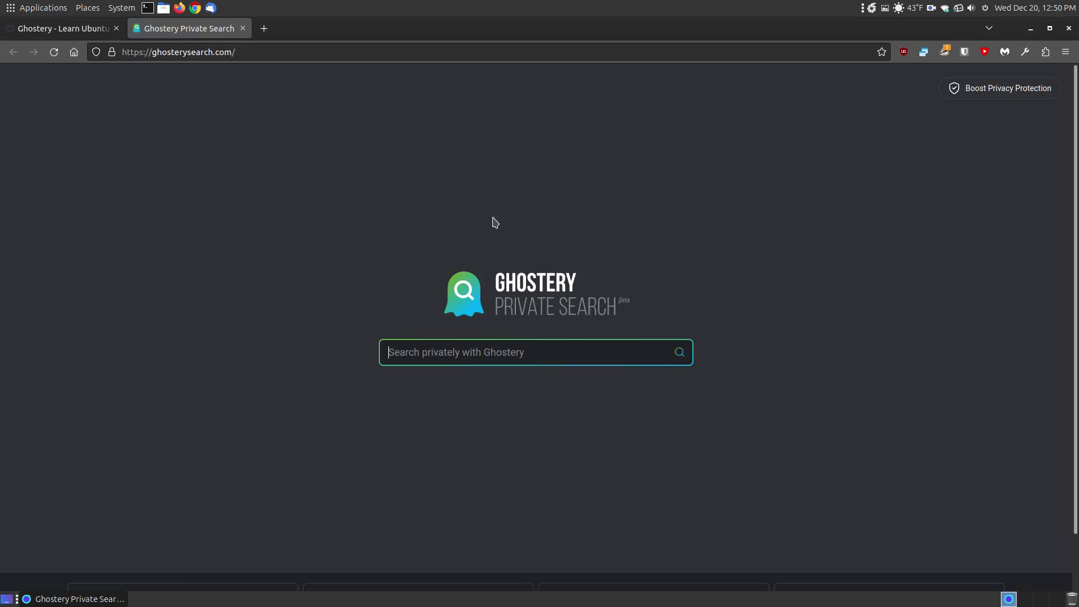
{"action": "left_click", "coordinate": [243, 29]}
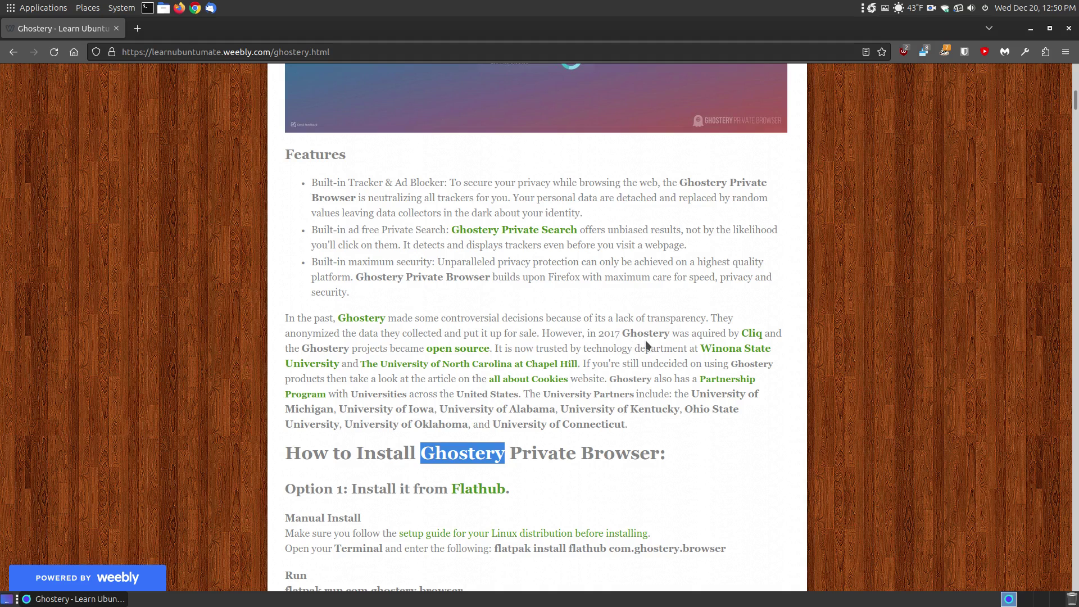
Review the linked ghacks.net articles on Cliqz acquiring Ghostery and on its open source business model, closing each one after reading
{"action": "left_click", "coordinate": [757, 335]}
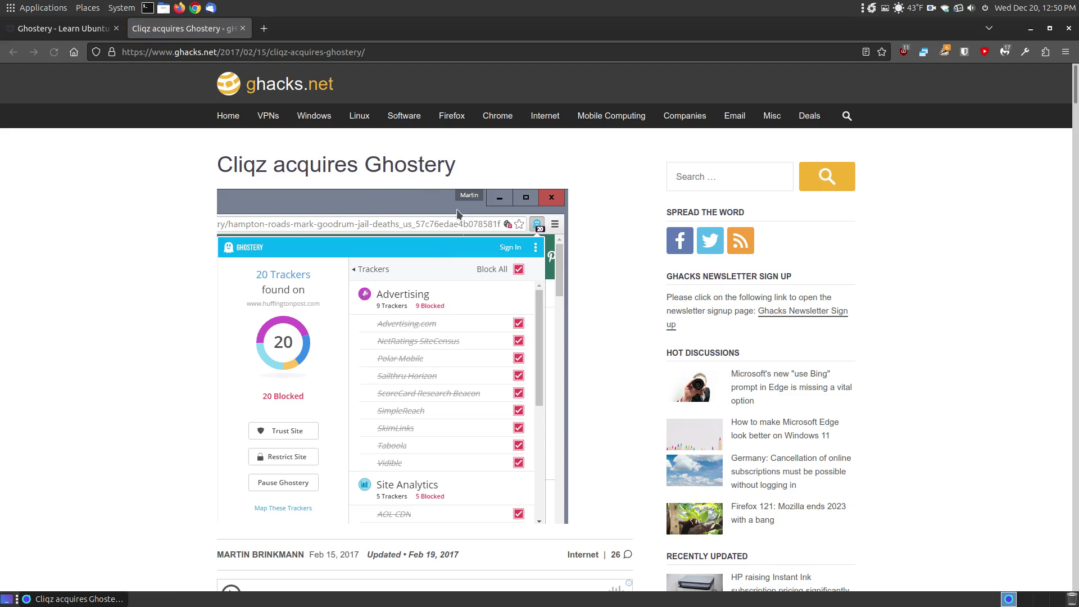
{"action": "left_click", "coordinate": [242, 28]}
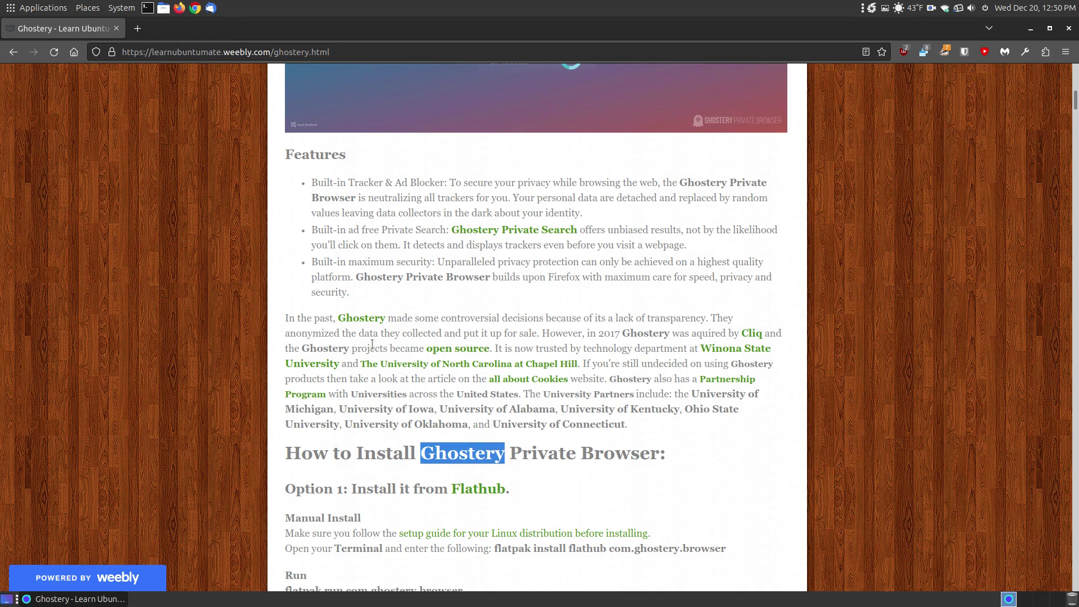
{"action": "left_click", "coordinate": [356, 314]}
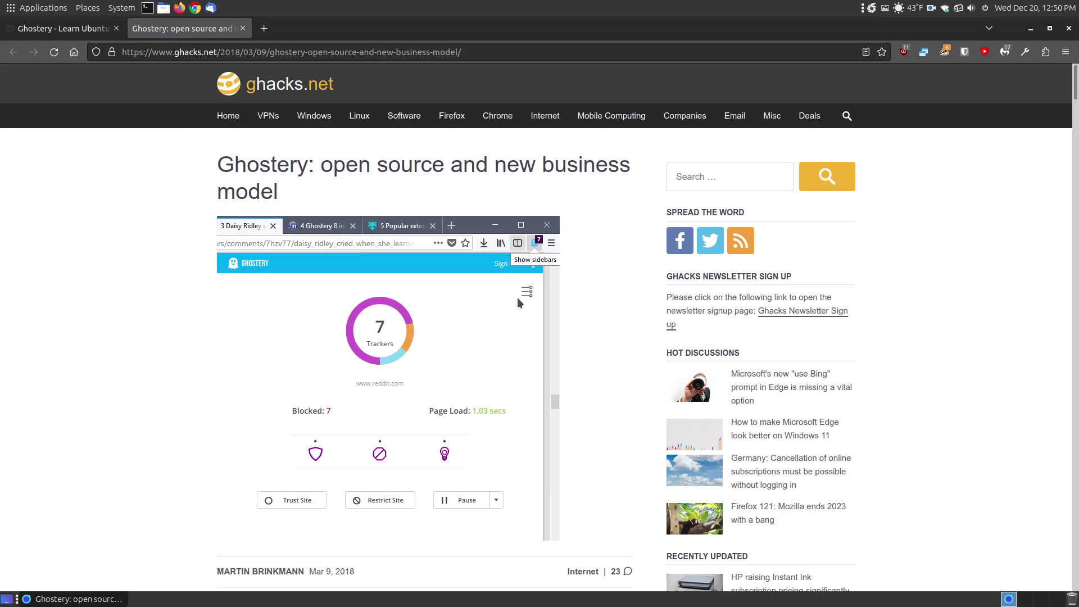
{"action": "scroll", "coordinate": [517, 298], "scroll_direction": "down", "scroll_amount": 8}
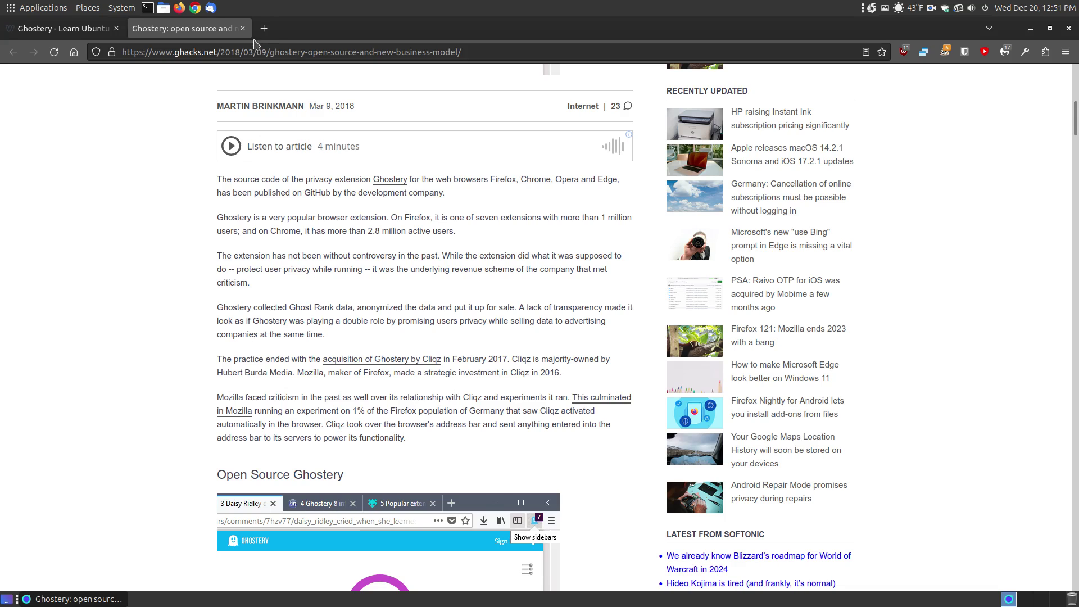
{"action": "left_click", "coordinate": [242, 28]}
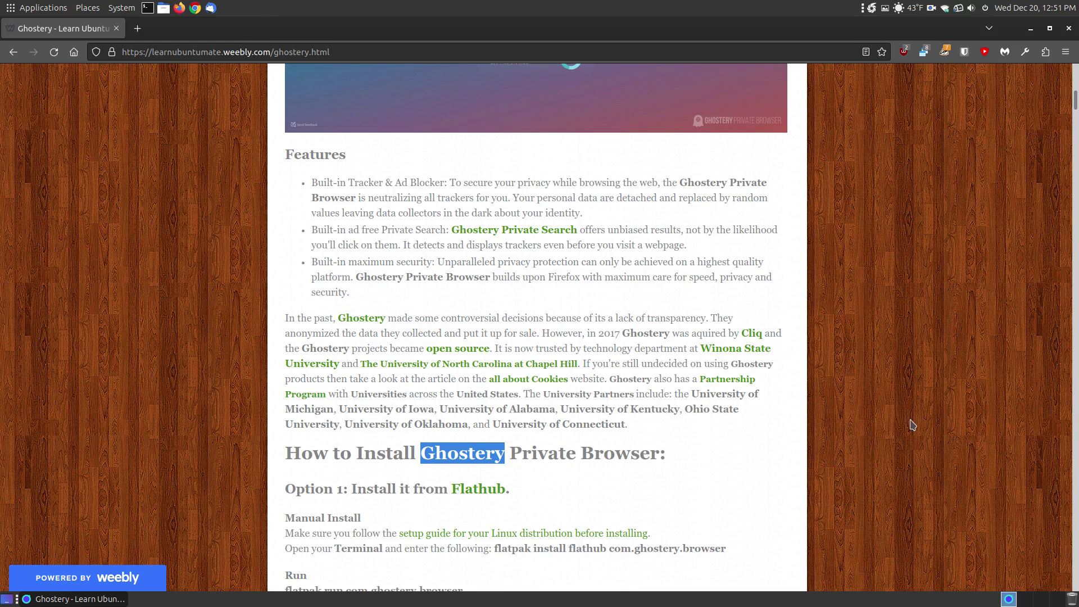
Follow the article's "open source" link, look through the ghostery-extension GitHub repository down to its license section, and close it
{"action": "scroll", "coordinate": [898, 399], "scroll_direction": "down", "scroll_amount": 3}
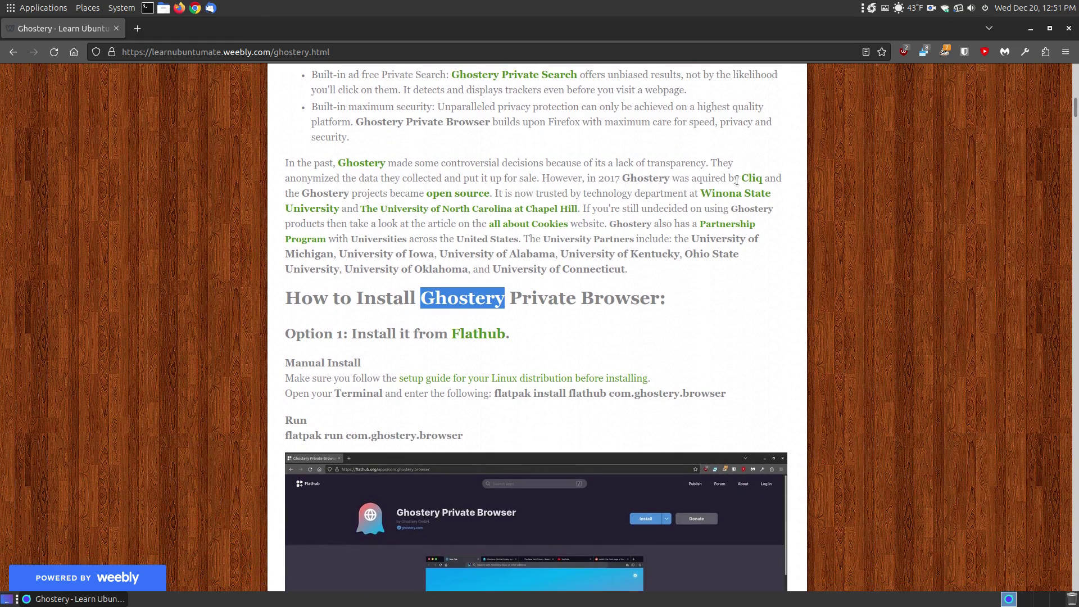
{"action": "left_click", "coordinate": [467, 195]}
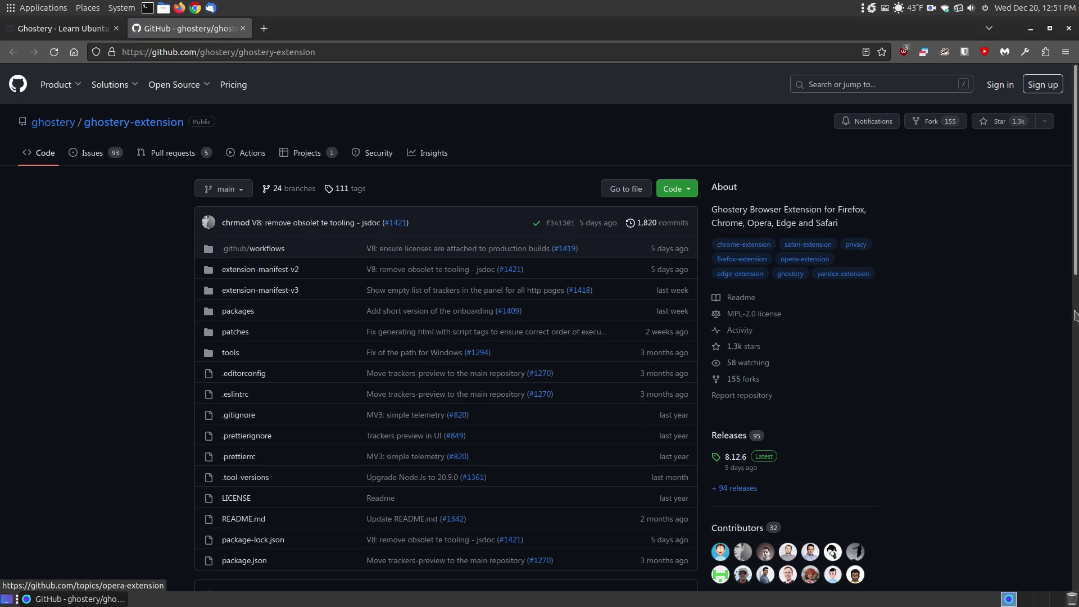
{"action": "scroll", "coordinate": [940, 198], "scroll_direction": "down", "scroll_amount": 3}
{"action": "scroll", "coordinate": [847, 270], "scroll_direction": "down", "scroll_amount": 8}
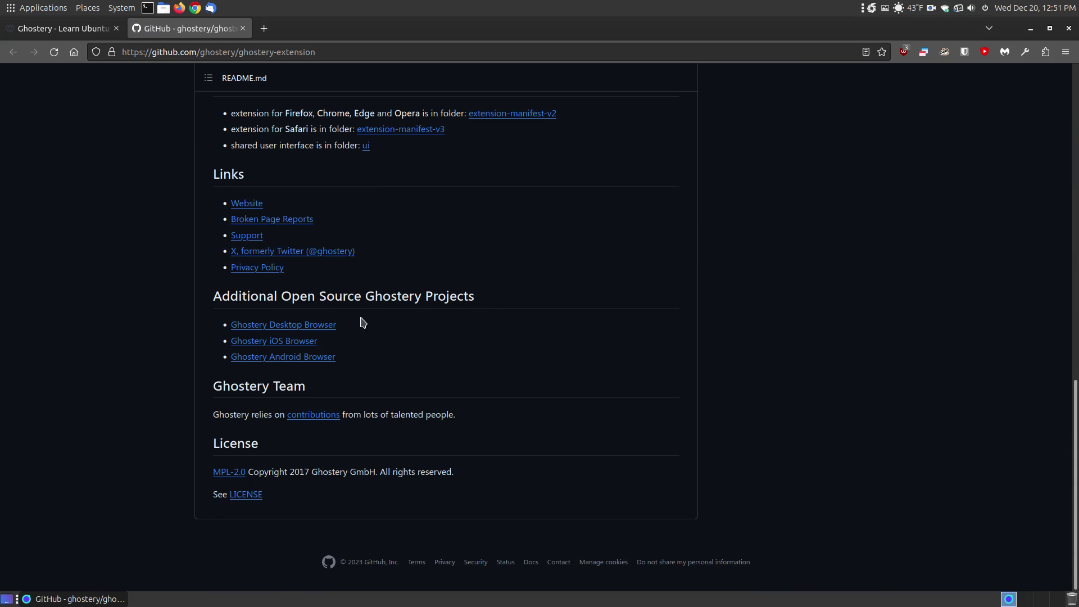
{"action": "left_click", "coordinate": [243, 28]}
{"action": "left_click", "coordinate": [806, 343]}
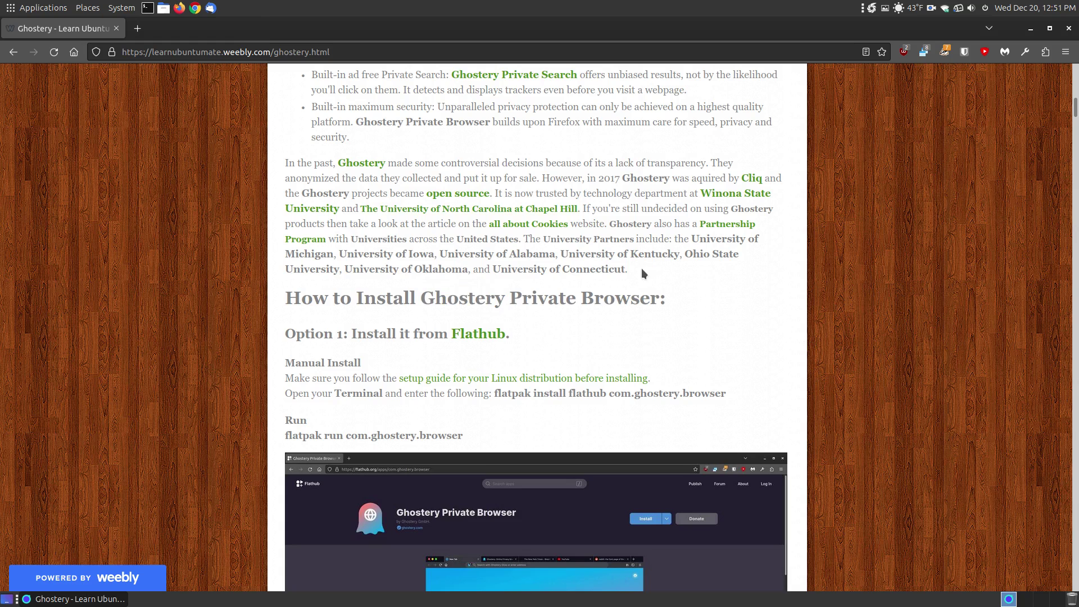
Read the overview, pros and cons of the linked All About Cookies Ghostery review, highlight the YouTube creators drawback, and close the page
{"action": "left_click", "coordinate": [521, 225]}
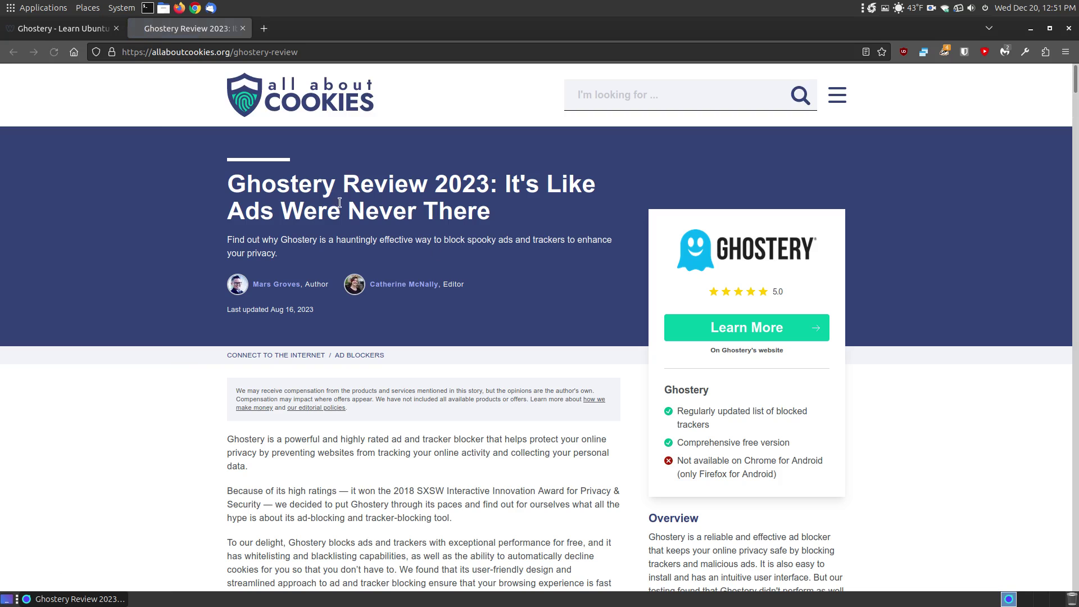
{"action": "scroll", "coordinate": [455, 270], "scroll_direction": "down", "scroll_amount": 3}
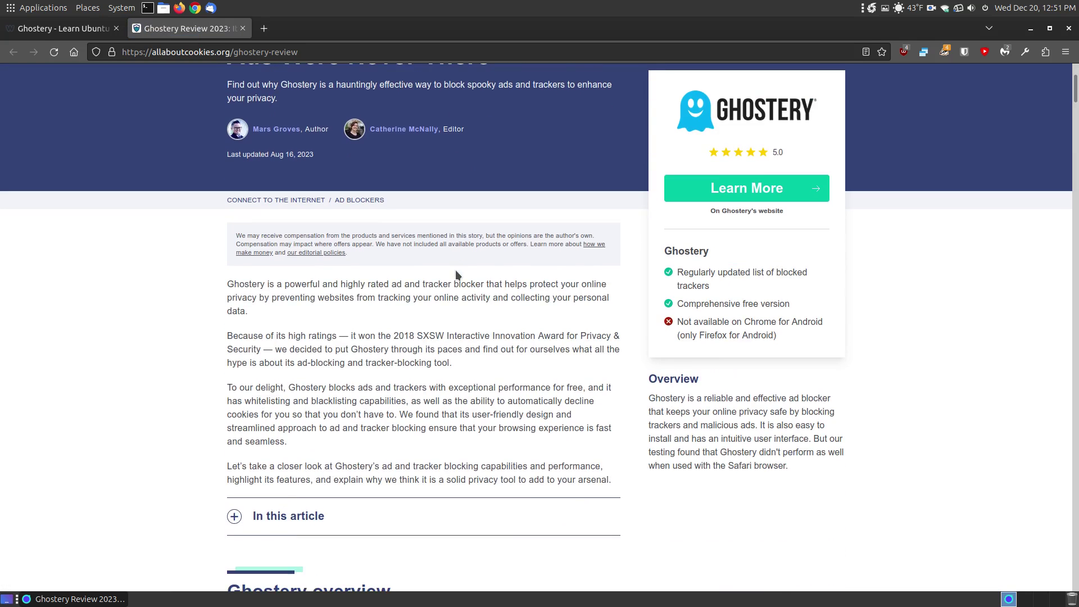
{"action": "scroll", "coordinate": [451, 259], "scroll_direction": "up", "scroll_amount": 4}
{"action": "scroll", "coordinate": [440, 236], "scroll_direction": "down", "scroll_amount": 1}
{"action": "scroll", "coordinate": [441, 236], "scroll_direction": "down", "scroll_amount": 10}
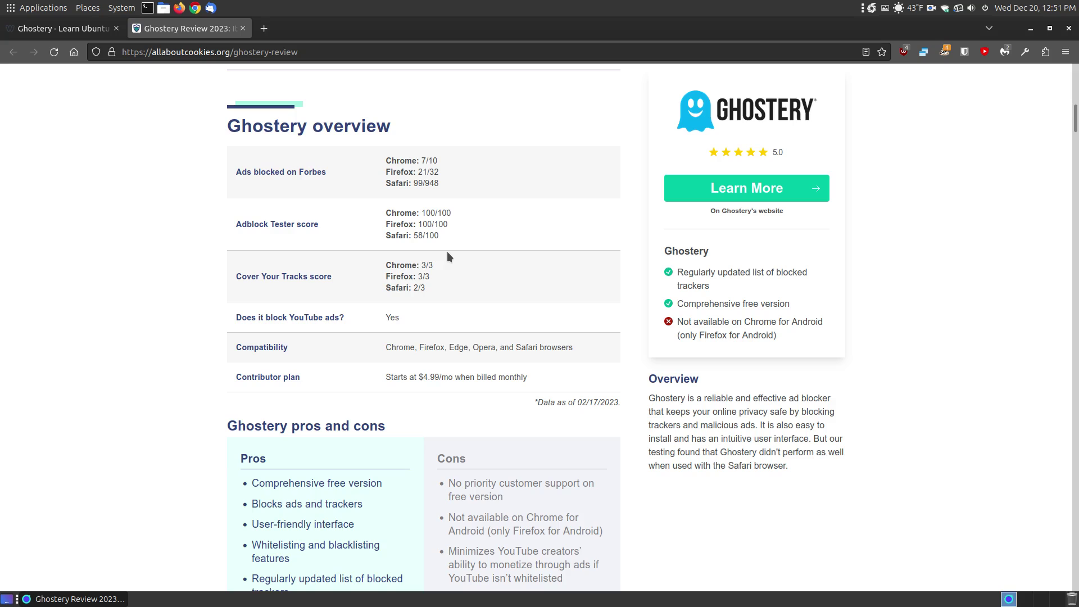
{"action": "scroll", "coordinate": [447, 252], "scroll_direction": "down", "scroll_amount": 5}
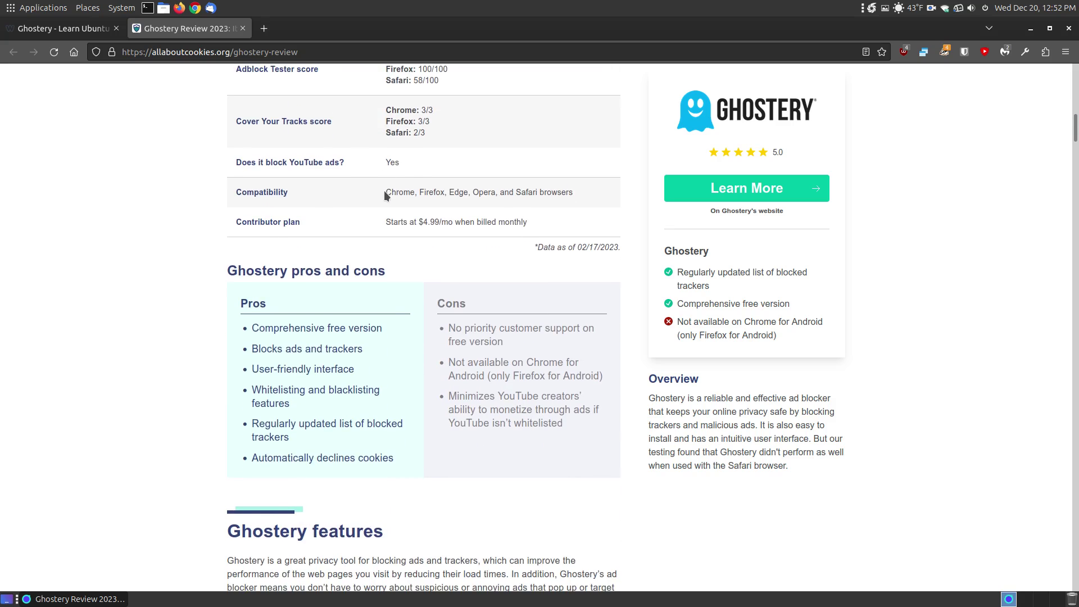
{"action": "scroll", "coordinate": [385, 192], "scroll_direction": "down", "scroll_amount": 2}
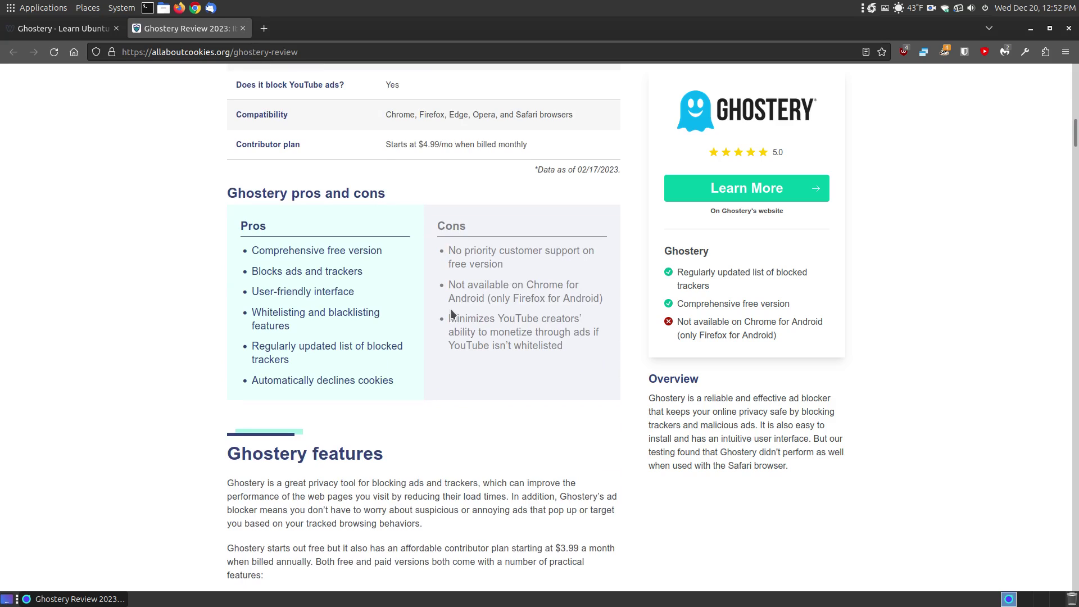
{"action": "left_click_drag", "start_coordinate": [455, 317], "coordinate": [579, 352]}
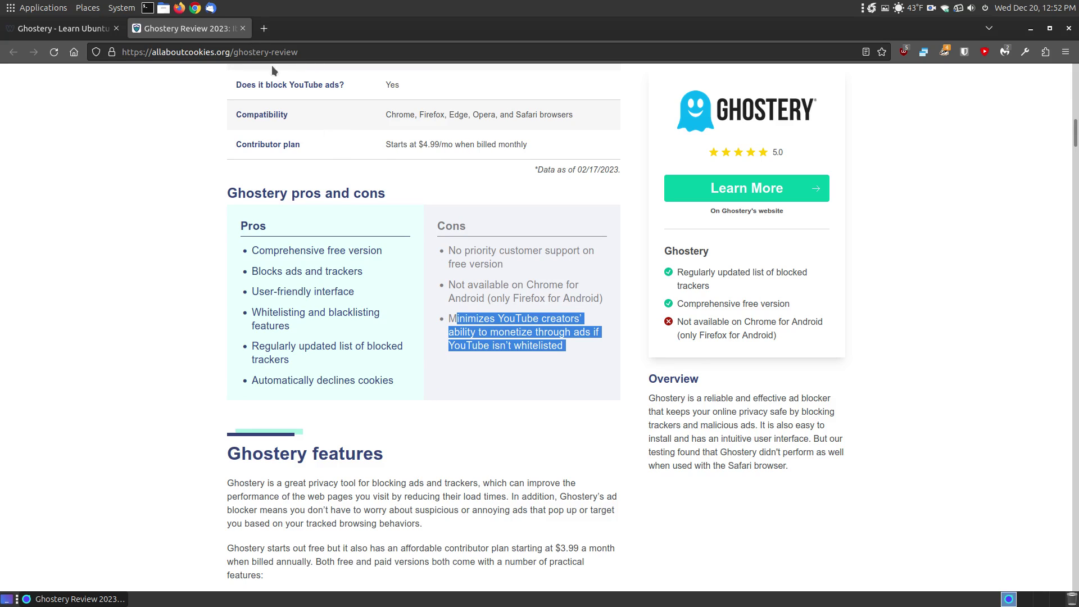
{"action": "left_click", "coordinate": [243, 28]}
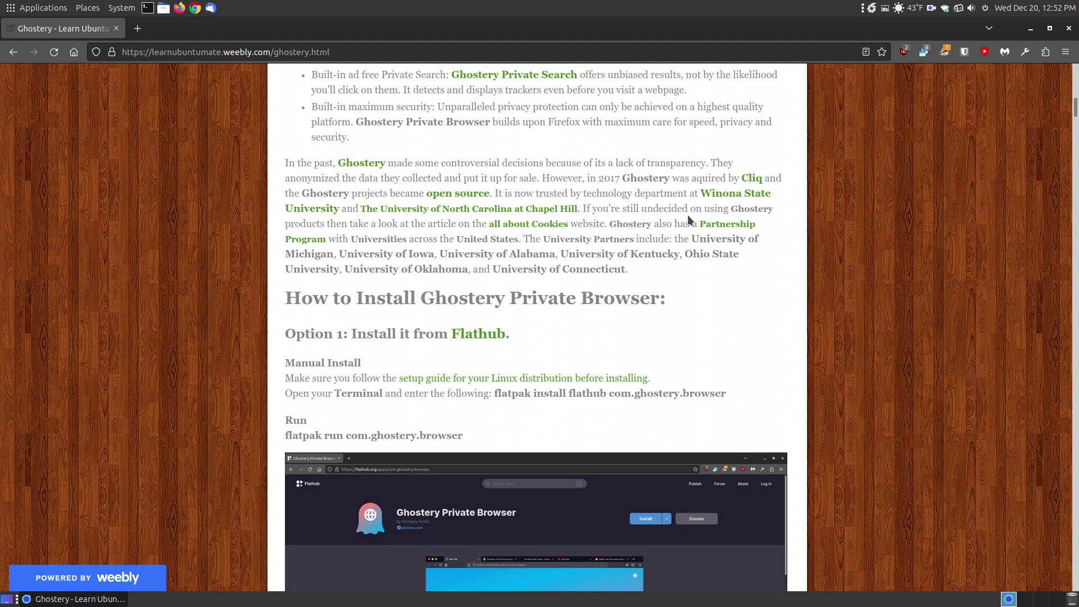
Check the Ghostery information pages of Winona State University and the University of North Carolina at Chapel Hill, closing each after viewing
{"action": "left_click", "coordinate": [739, 195]}
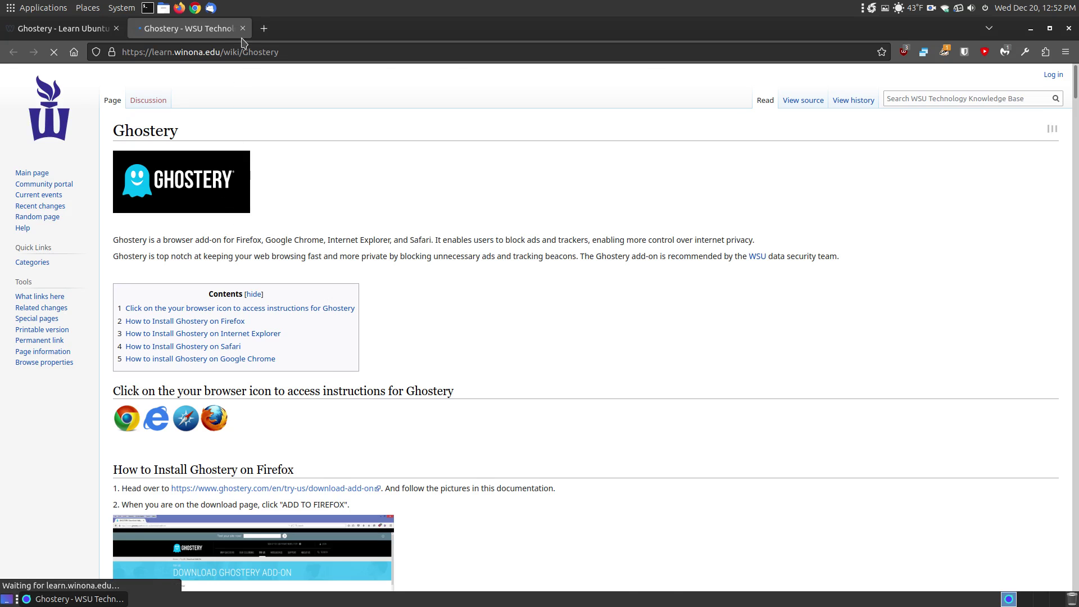
{"action": "left_click", "coordinate": [243, 28]}
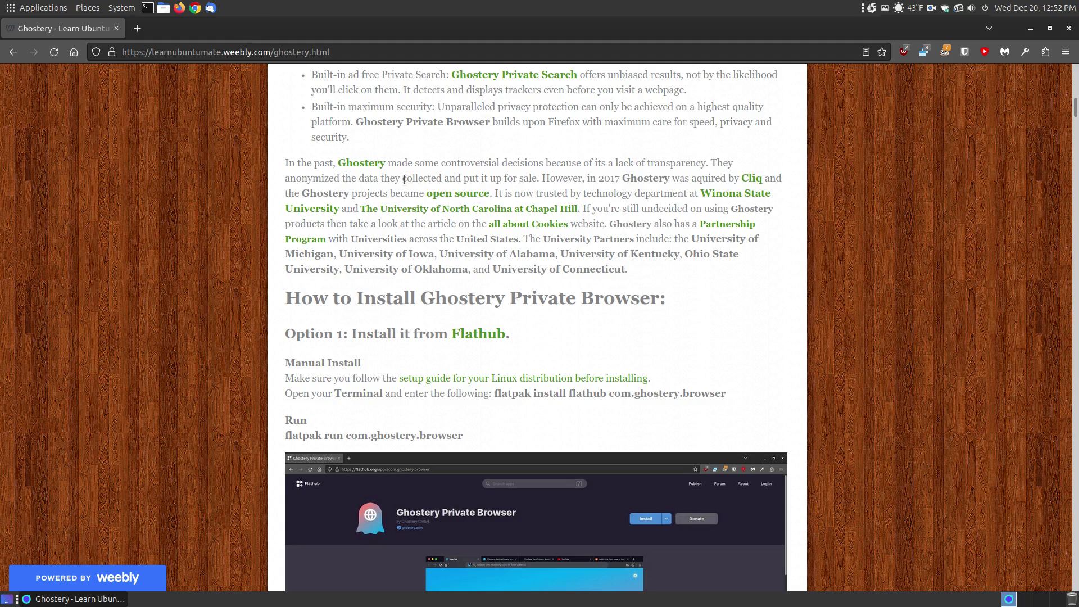
{"action": "left_click", "coordinate": [460, 213]}
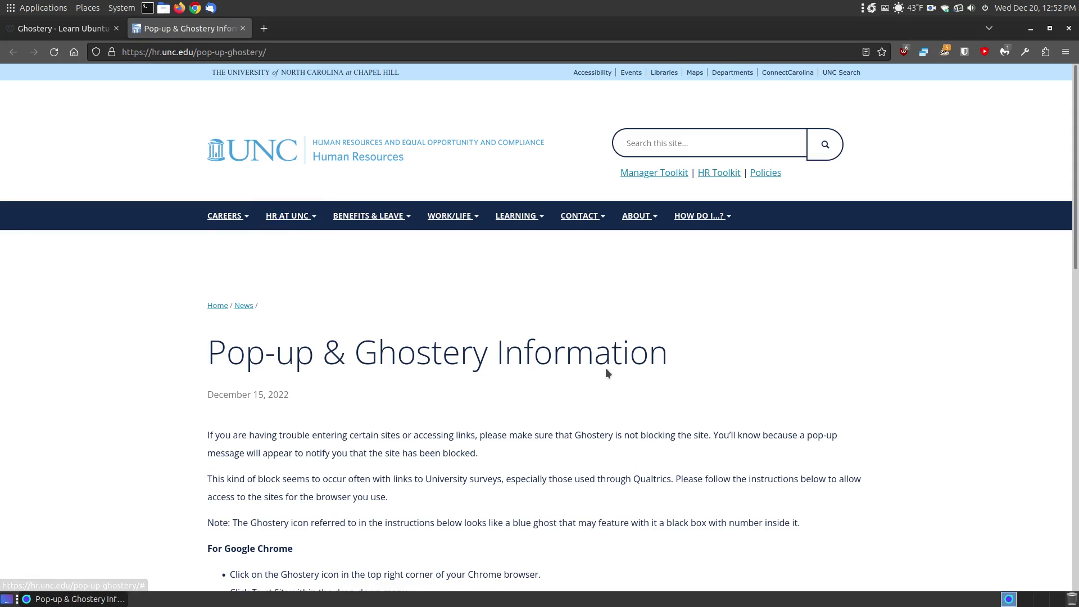
{"action": "scroll", "coordinate": [605, 368], "scroll_direction": "down", "scroll_amount": 5}
{"action": "left_click", "coordinate": [243, 28]}
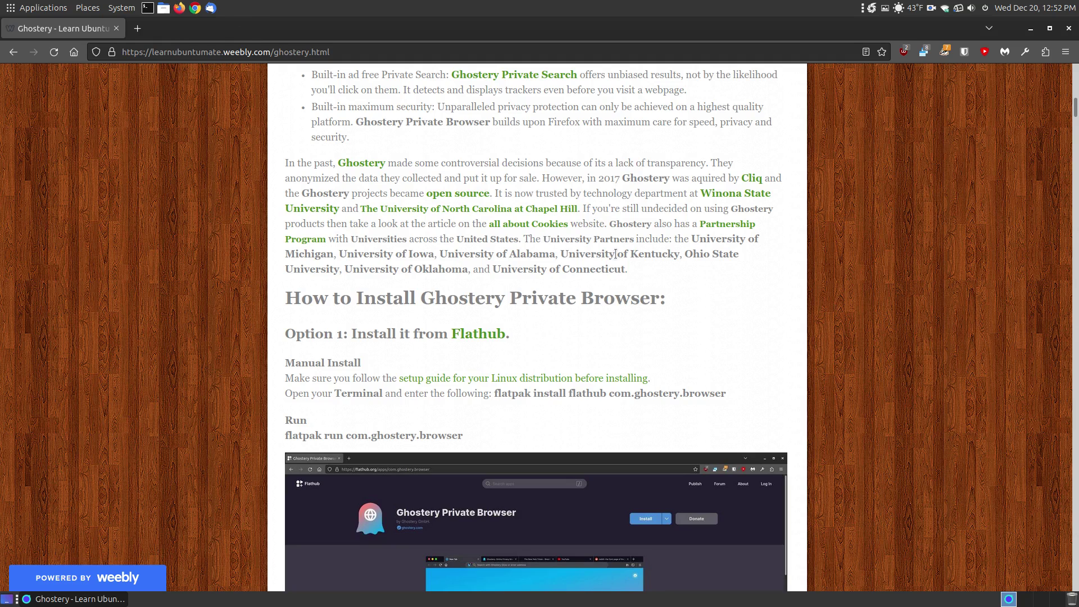
Read the Ghostery Partnership Program PDF down to its list of current university partners, and close it
{"action": "left_click", "coordinate": [736, 224]}
{"action": "scroll", "coordinate": [694, 323], "scroll_direction": "down", "scroll_amount": 10}
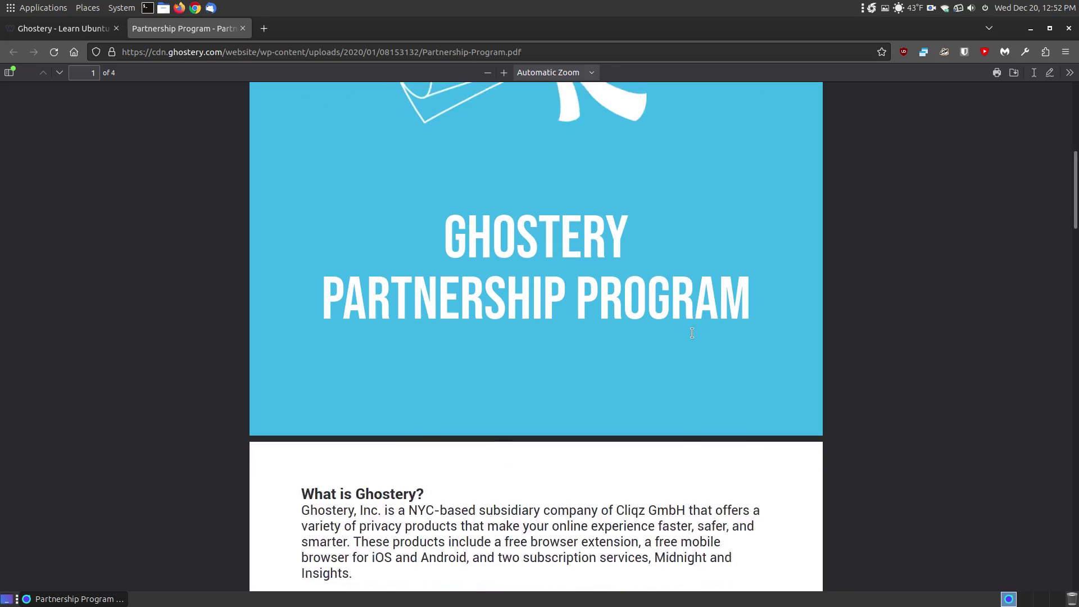
{"action": "scroll", "coordinate": [683, 329], "scroll_direction": "down", "scroll_amount": 15}
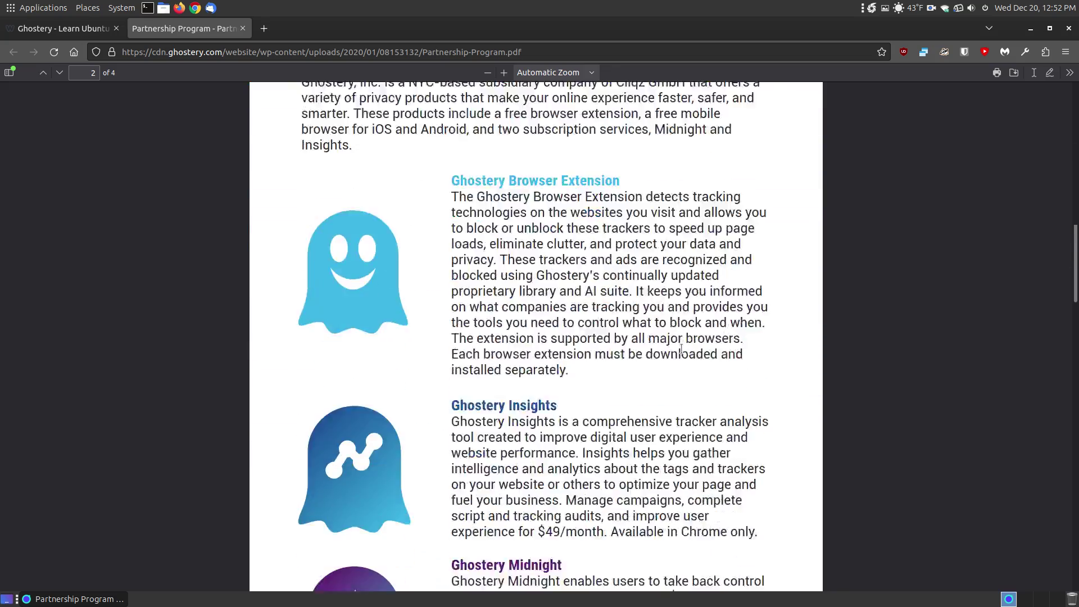
{"action": "scroll", "coordinate": [601, 399], "scroll_direction": "down", "scroll_amount": 5}
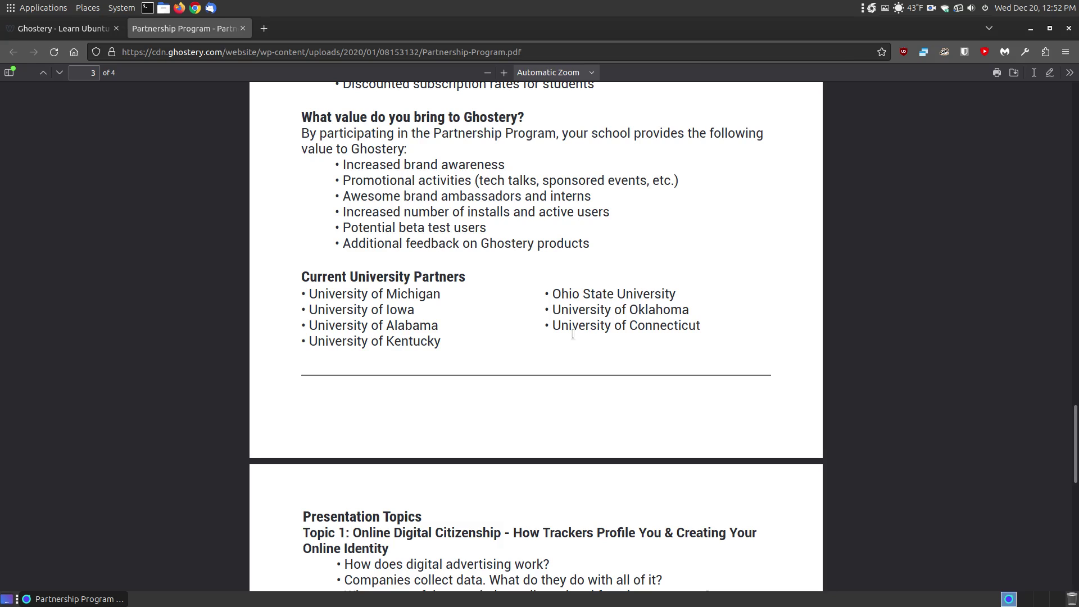
{"action": "left_click", "coordinate": [243, 28]}
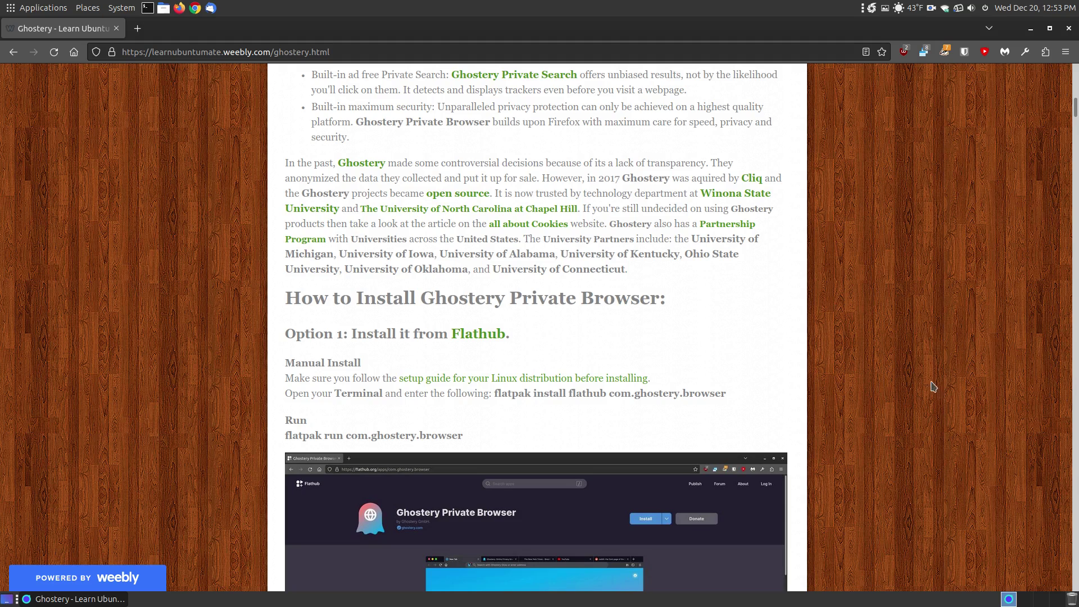
Open the Flathub page from install Option 1, view the manual install commands, highlight "flatpak install flathub com.ghostery.browser", and dismiss them
{"action": "scroll", "coordinate": [933, 386], "scroll_direction": "down", "scroll_amount": 5}
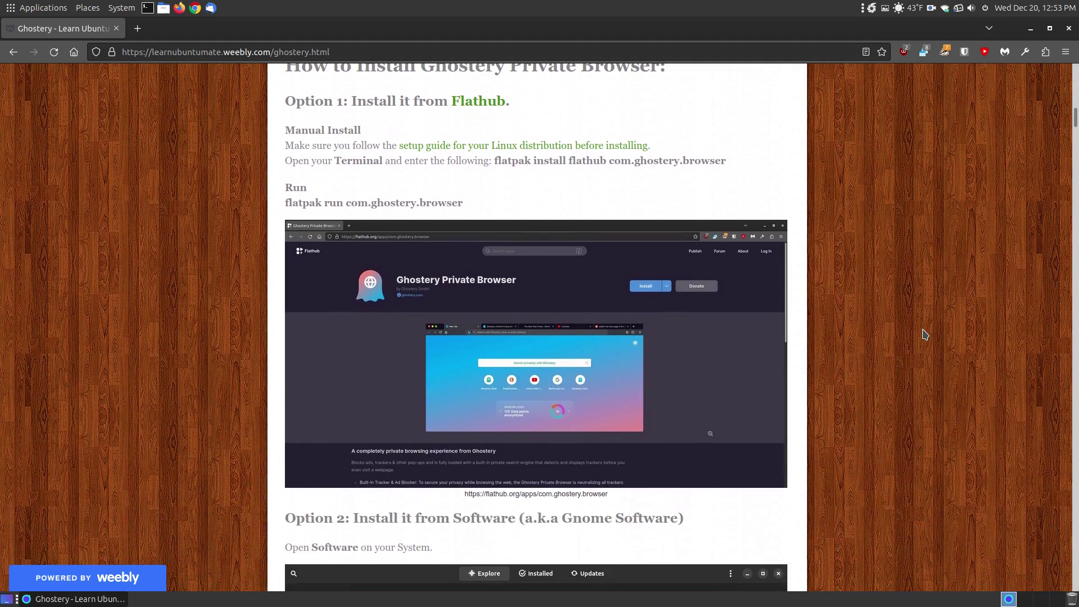
{"action": "scroll", "coordinate": [924, 334], "scroll_direction": "up", "scroll_amount": 2}
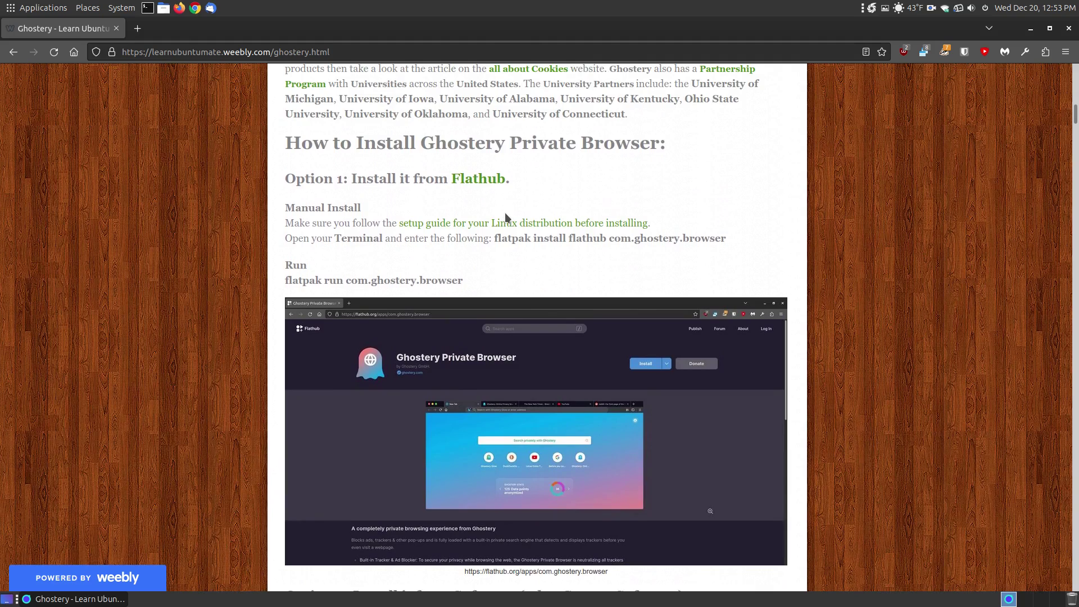
{"action": "scroll", "coordinate": [768, 256], "scroll_direction": "up", "scroll_amount": 5}
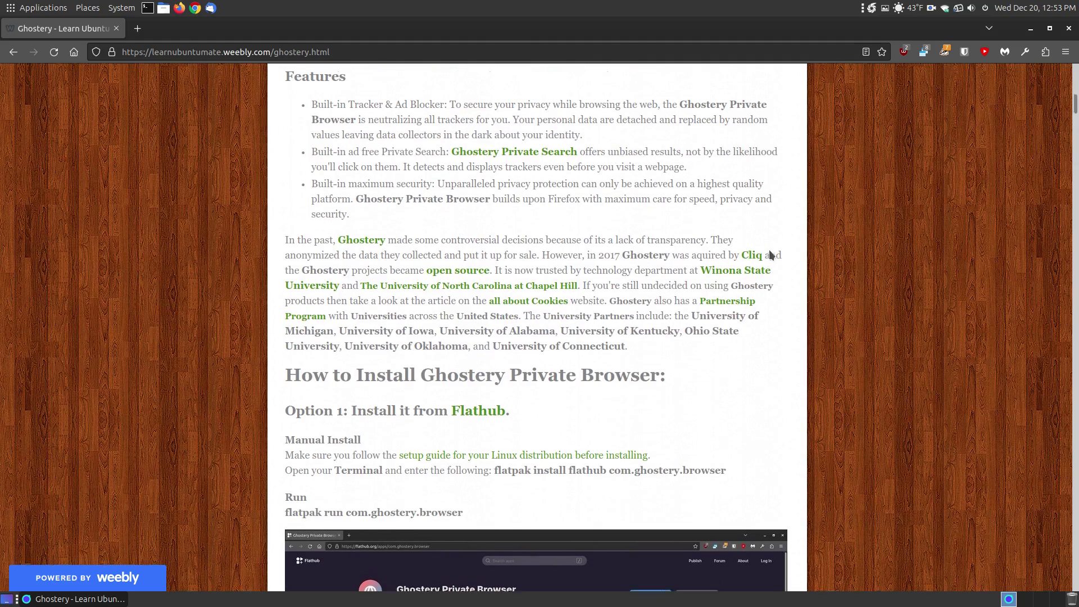
{"action": "scroll", "coordinate": [911, 396], "scroll_direction": "down", "scroll_amount": 3}
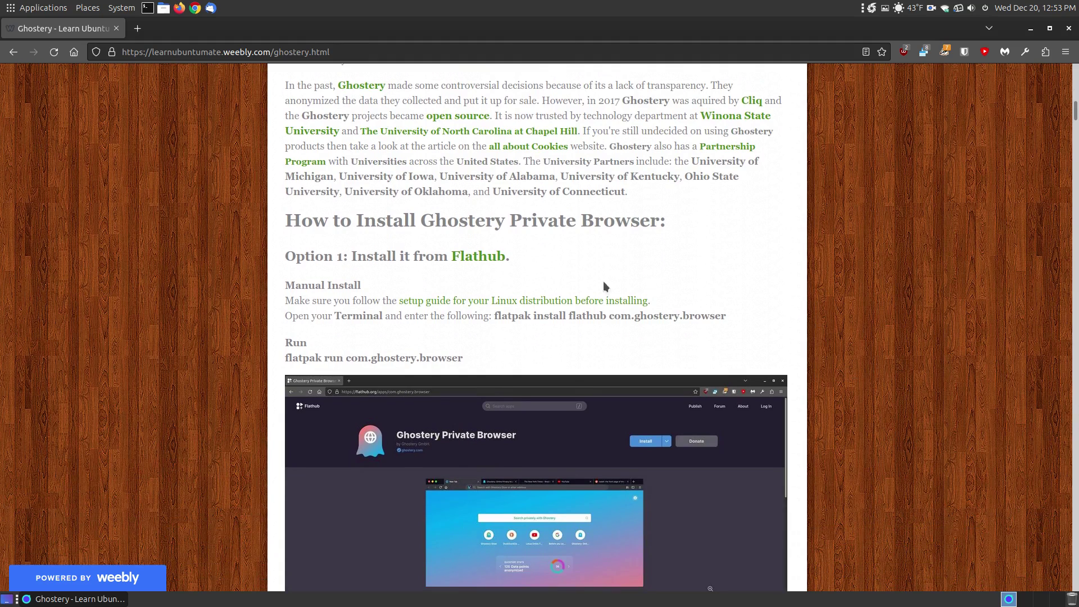
{"action": "left_click", "coordinate": [472, 260]}
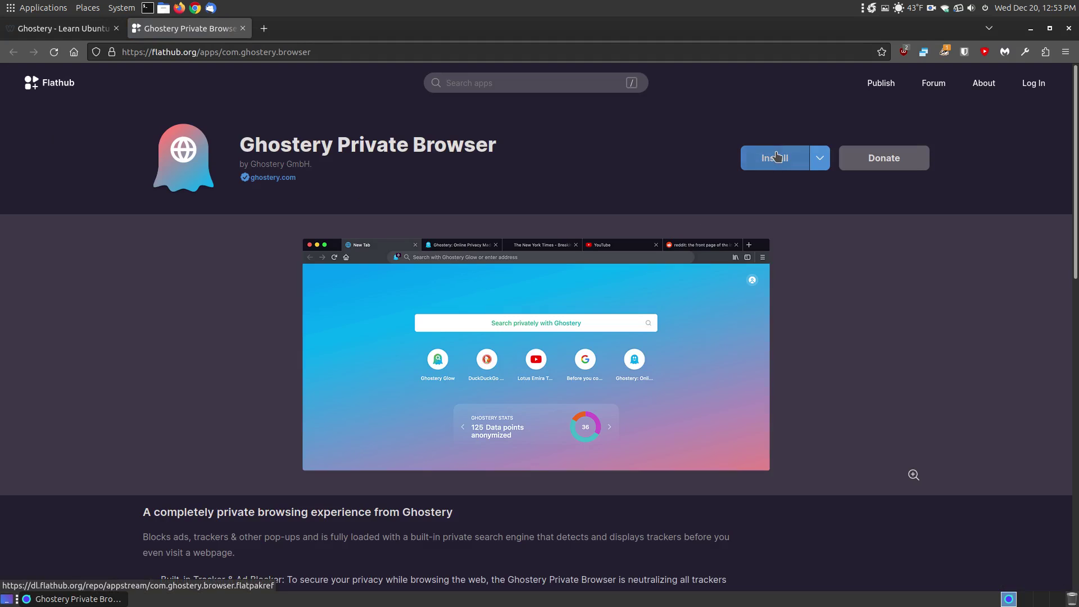
{"action": "left_click", "coordinate": [820, 158]}
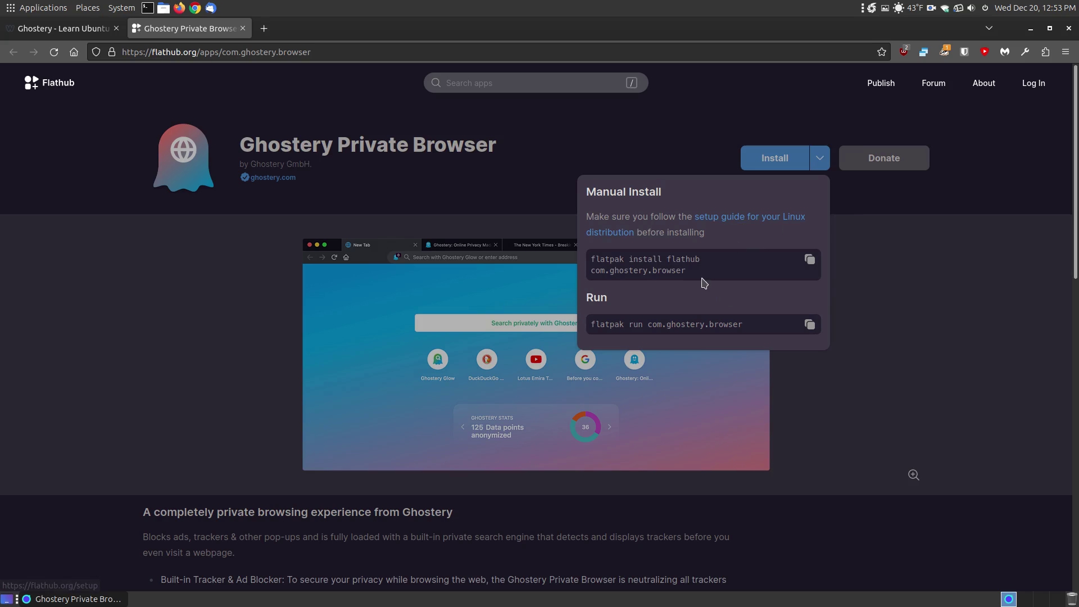
{"action": "left_click_drag", "start_coordinate": [688, 272], "coordinate": [583, 261]}
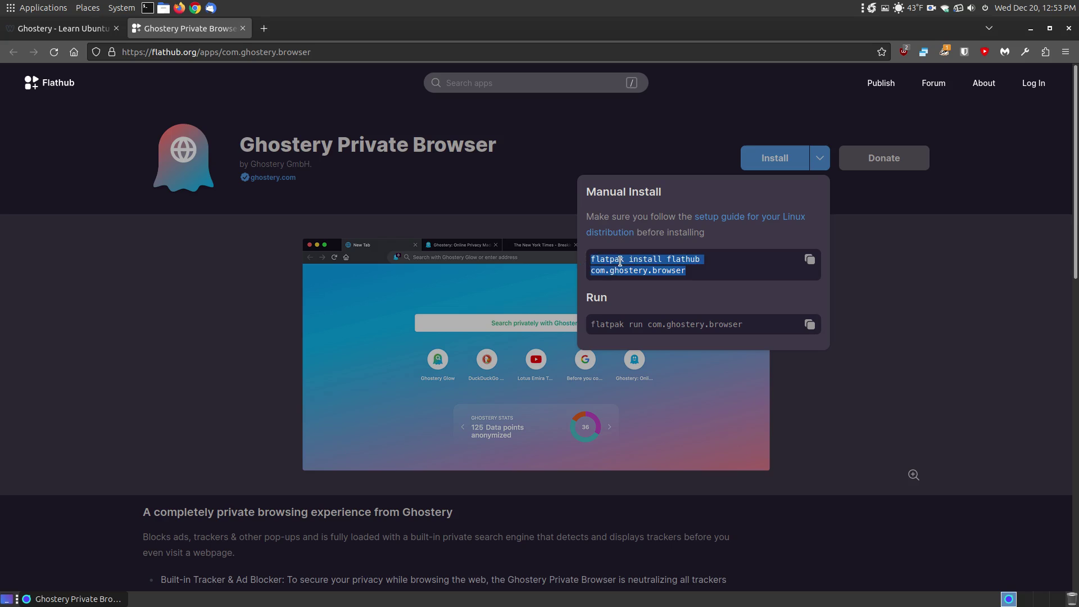
{"action": "left_click", "coordinate": [899, 243]}
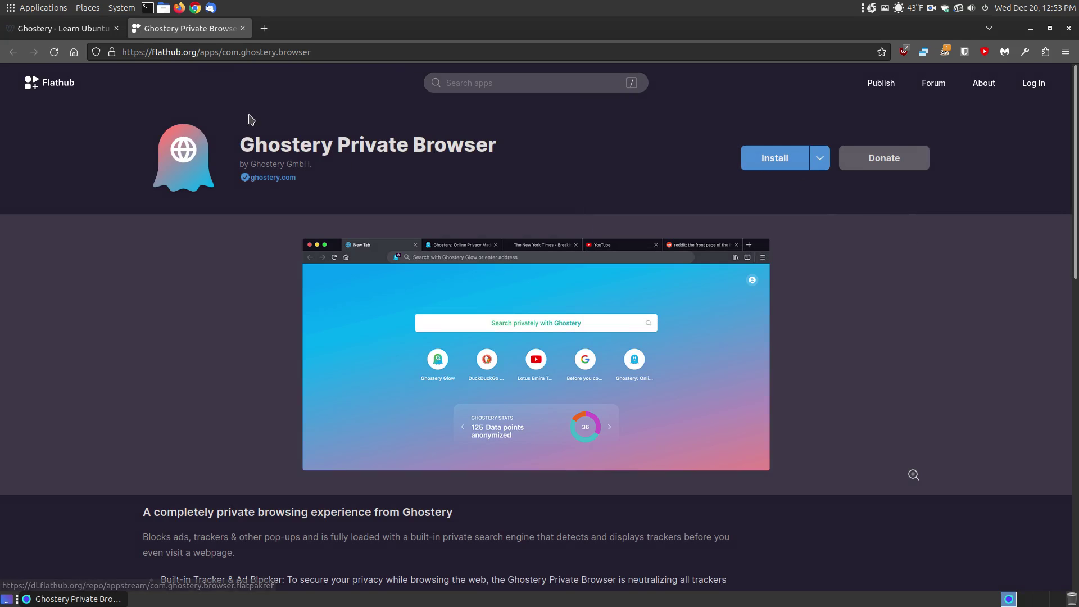
Close the Flathub page and find the Option 2 instructions for installing from Software
{"action": "left_click", "coordinate": [242, 28]}
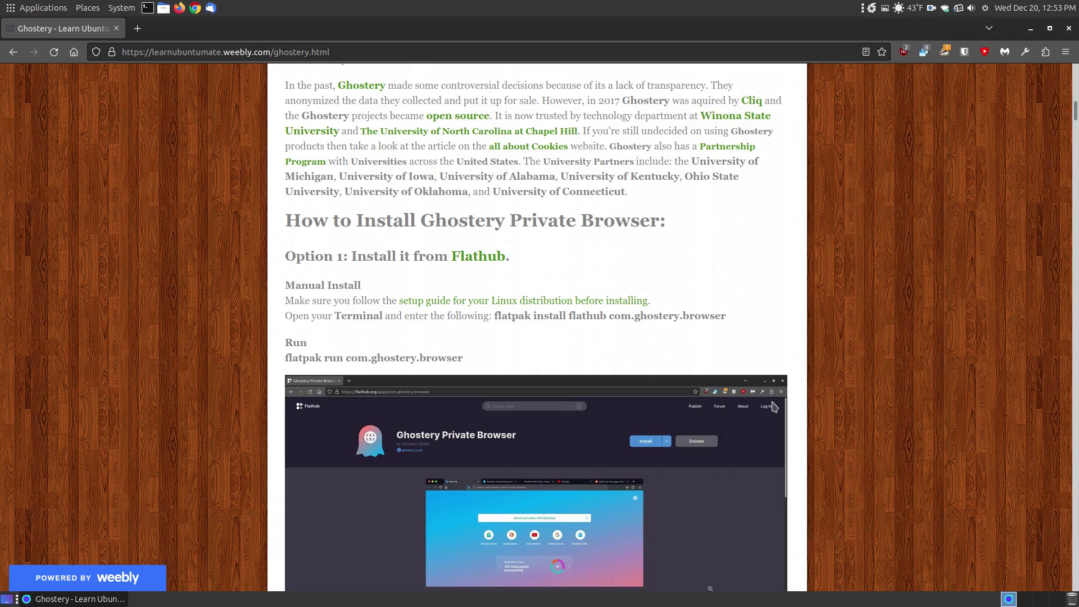
{"action": "scroll", "coordinate": [775, 407], "scroll_direction": "down", "scroll_amount": 3}
{"action": "scroll", "coordinate": [775, 407], "scroll_direction": "down", "scroll_amount": 4}
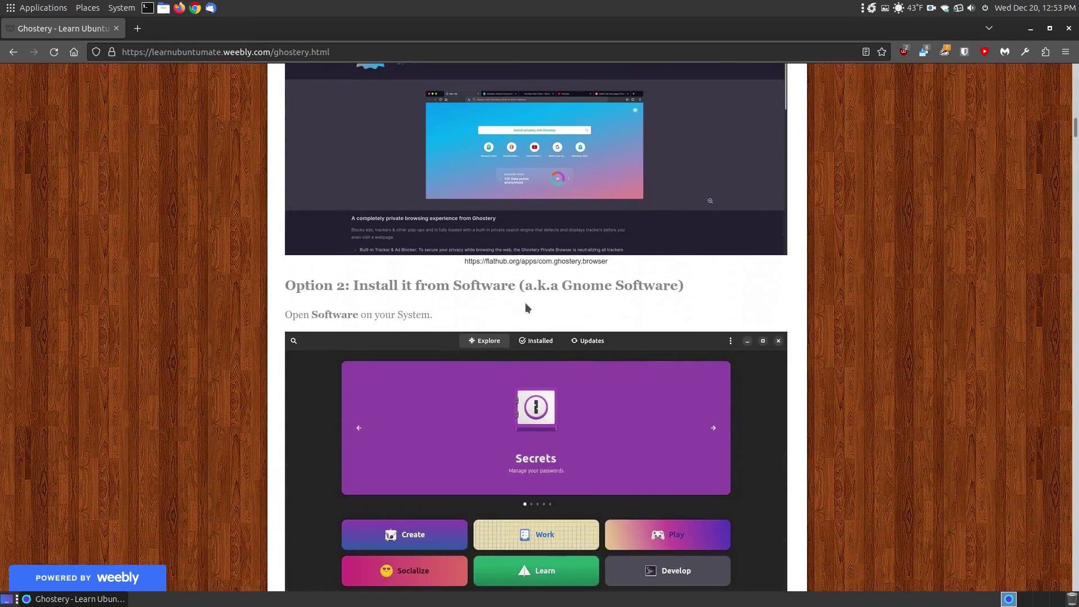
Copy the word "Ghostery" from the "How to Install Ghostery Private Browser" heading
{"action": "scroll", "coordinate": [525, 302], "scroll_direction": "up", "scroll_amount": 7}
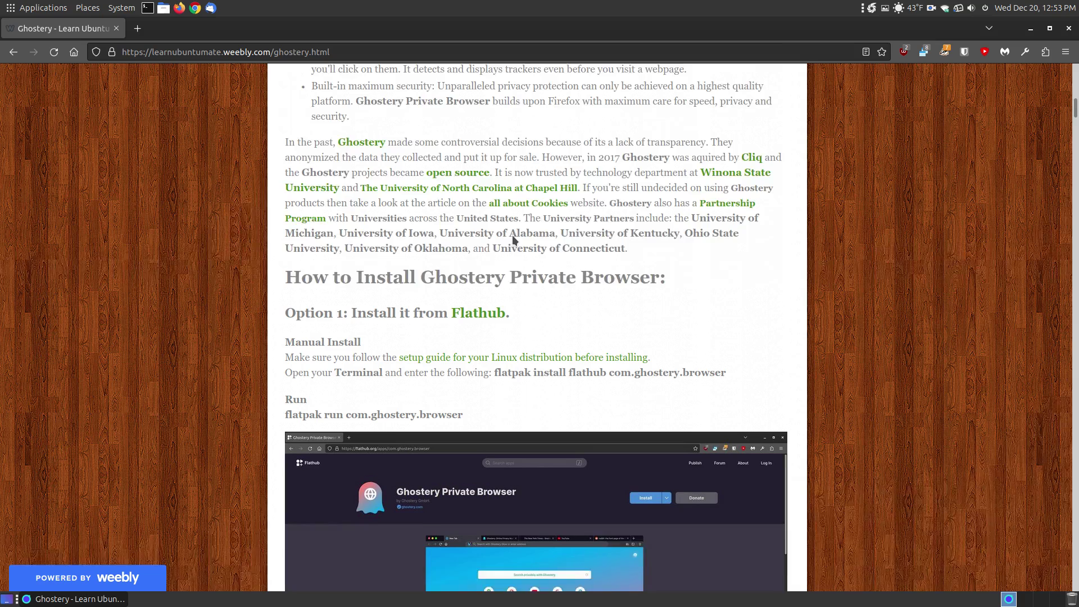
{"action": "scroll", "coordinate": [534, 264], "scroll_direction": "up", "scroll_amount": 1}
{"action": "left_click_drag", "start_coordinate": [503, 301], "coordinate": [423, 291]}
{"action": "right_click", "coordinate": [431, 292]}
{"action": "left_click", "coordinate": [447, 299]}
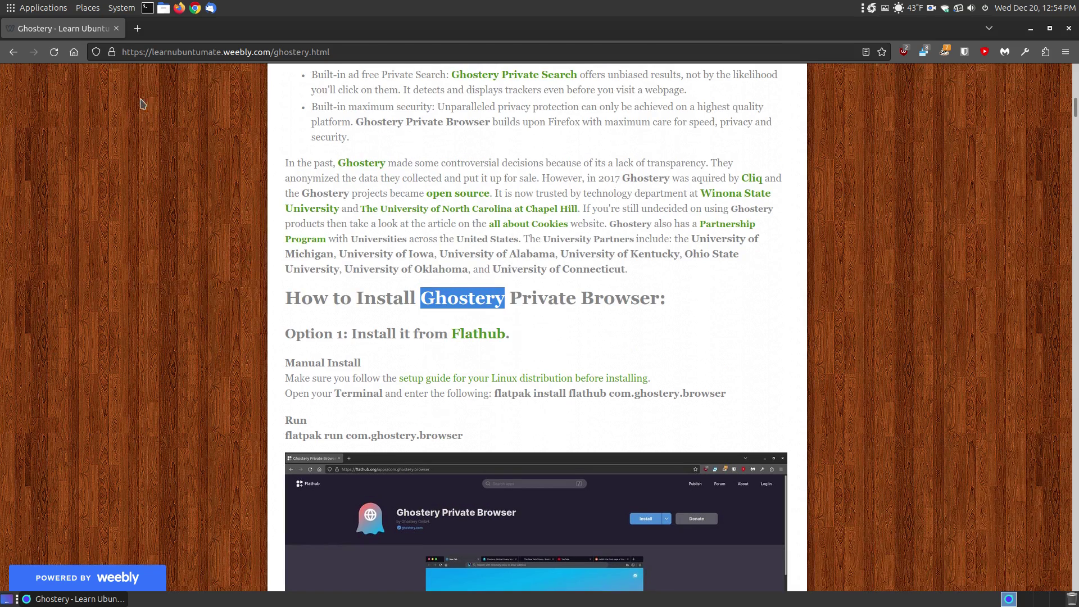
Switch to the system's Software application and move its window toward the middle of the screen
{"action": "left_click", "coordinate": [122, 9]}
{"action": "mouse_move", "coordinate": [144, 45]}
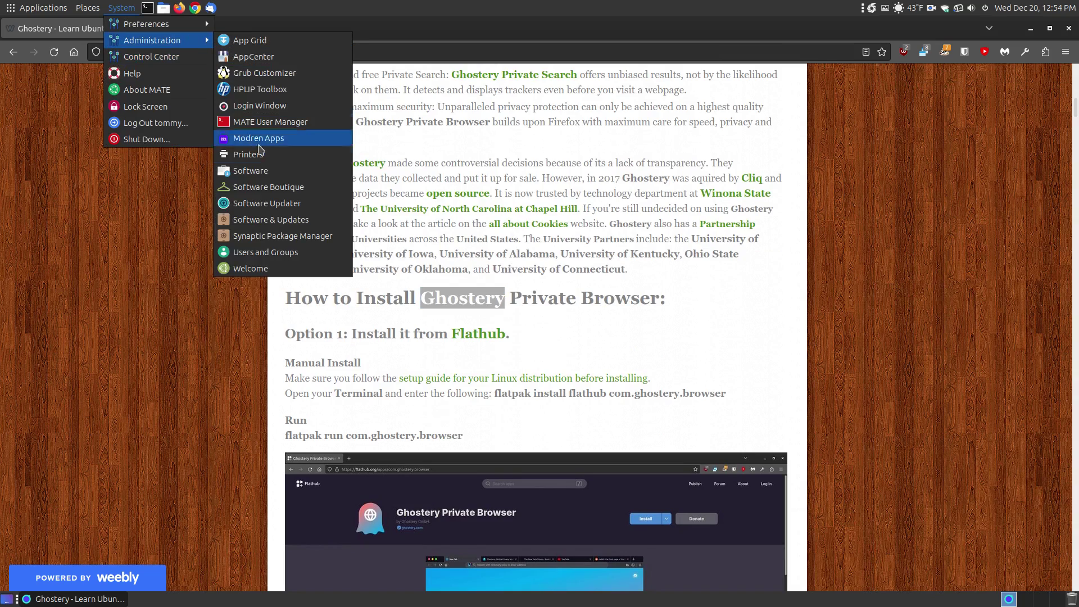
{"action": "left_click", "coordinate": [269, 174]}
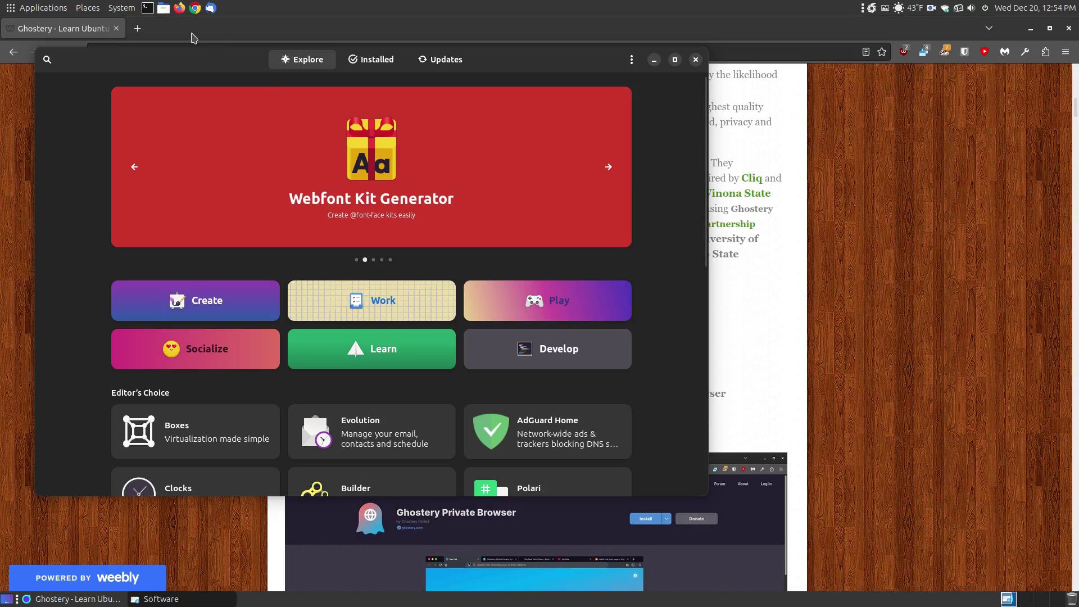
{"action": "left_click_drag", "start_coordinate": [184, 60], "coordinate": [401, 137]}
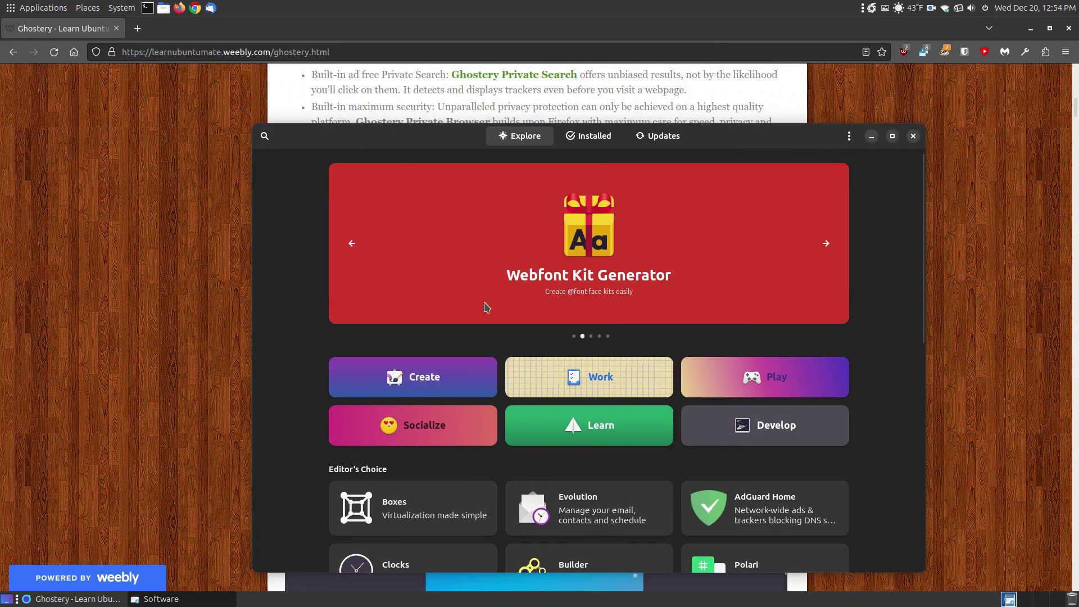
Search the available apps for the copied word "Ghostery" and open the Ghostery Private Browser details
{"action": "left_click", "coordinate": [265, 135]}
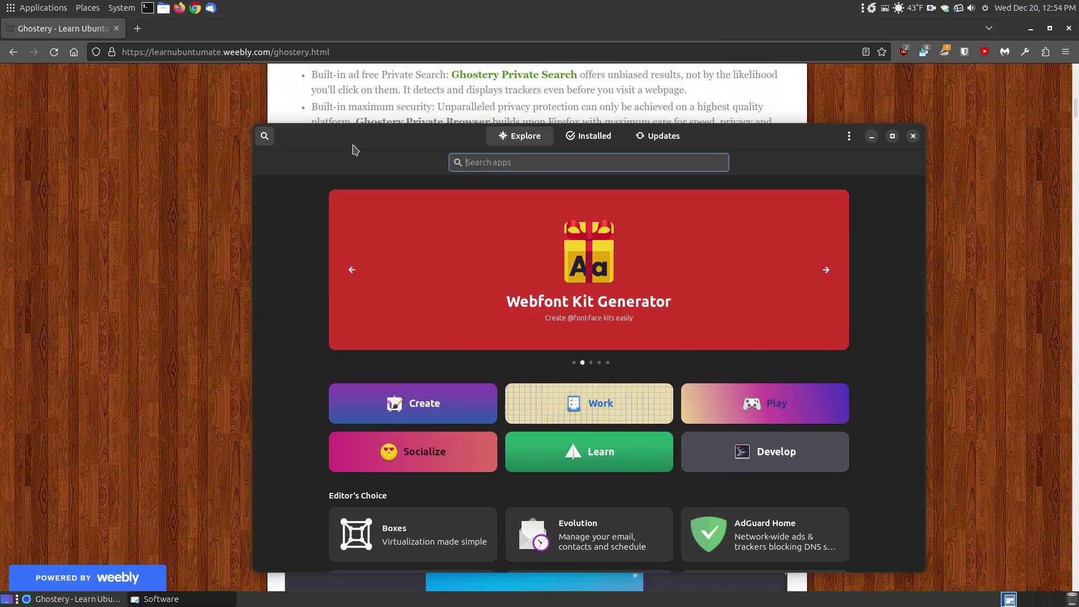
{"action": "right_click", "coordinate": [504, 166]}
{"action": "left_click", "coordinate": [534, 211]}
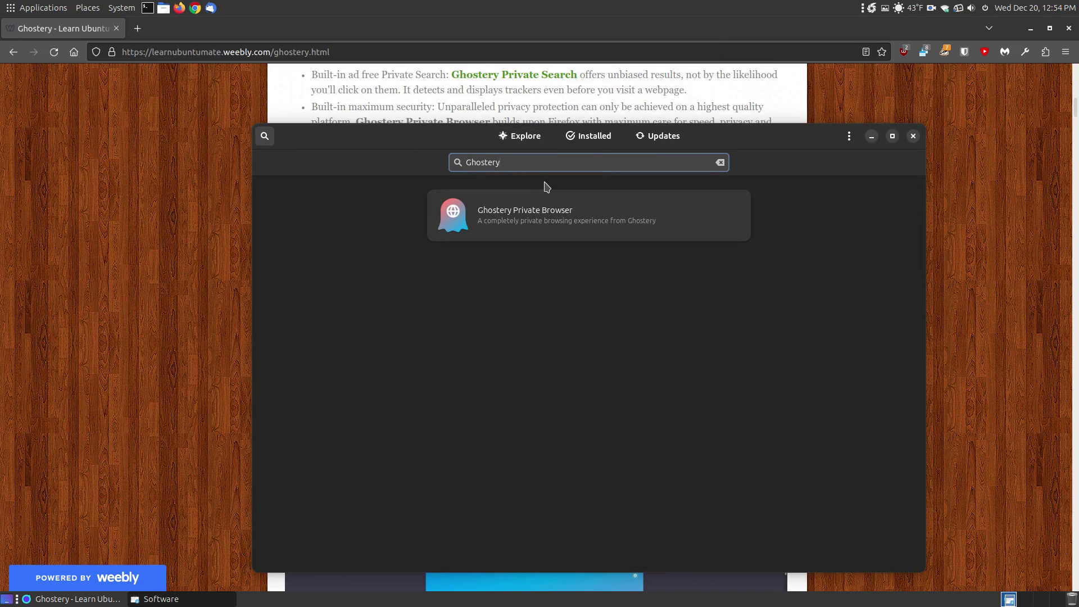
{"action": "left_click", "coordinate": [531, 229]}
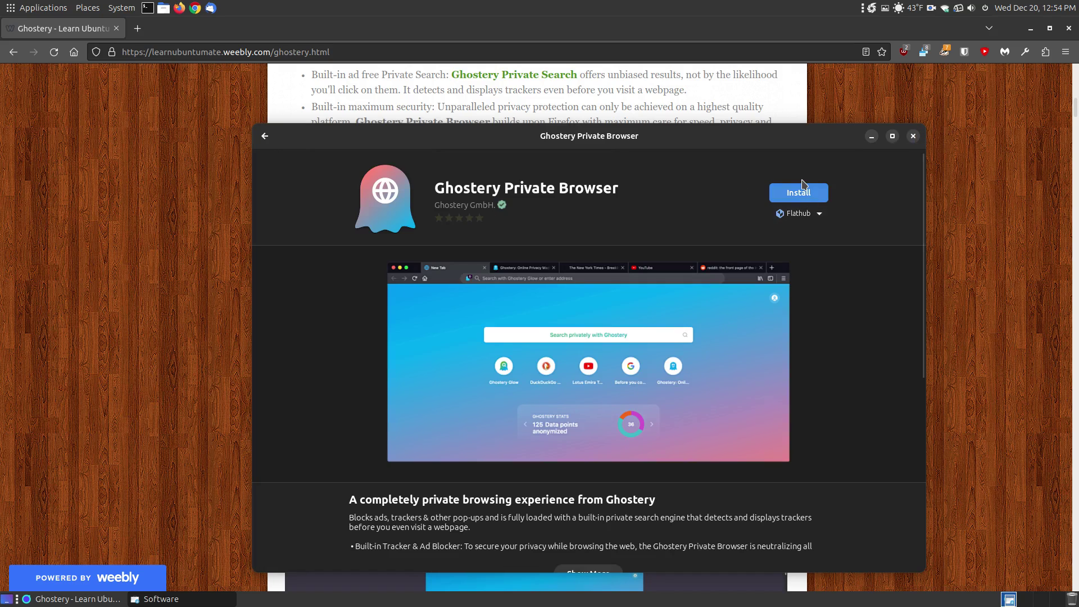
View the Flathub installation sources offered for Ghostery Private Browser and close Software
{"action": "left_click", "coordinate": [819, 215]}
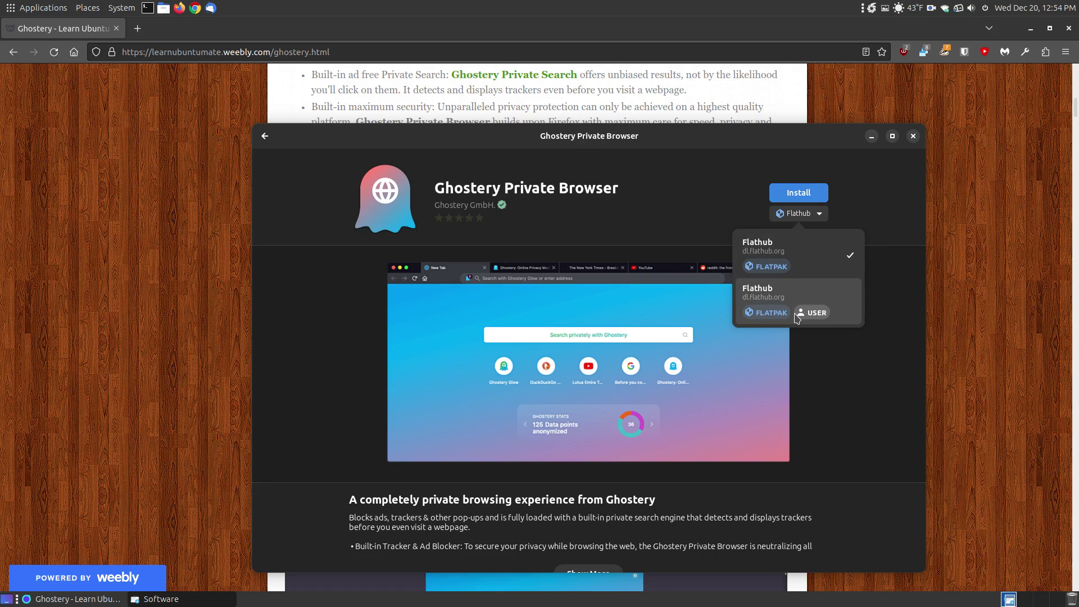
{"action": "left_click", "coordinate": [895, 215]}
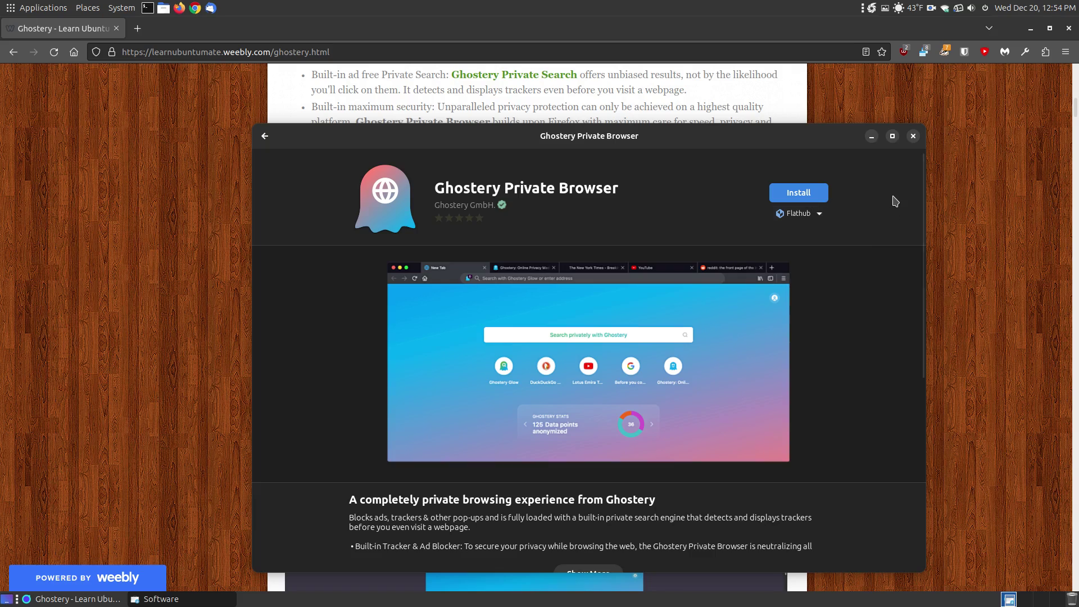
{"action": "left_click", "coordinate": [913, 136]}
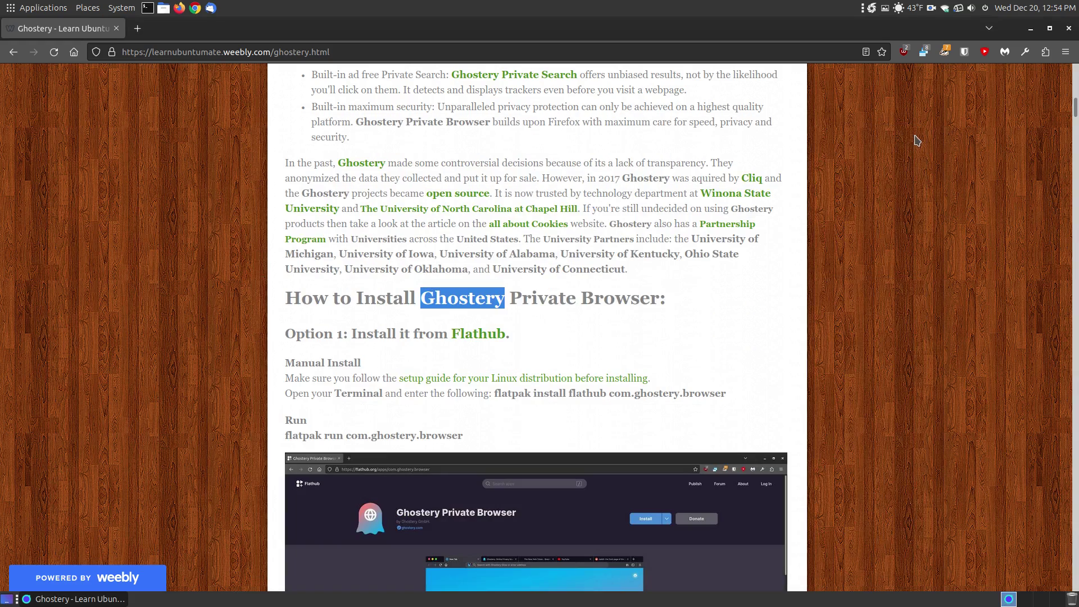
Read the Option 2 instructions for Software, continuing down to Option 3 for the compressed tar.gz file
{"action": "scroll", "coordinate": [868, 298], "scroll_direction": "down", "scroll_amount": 15}
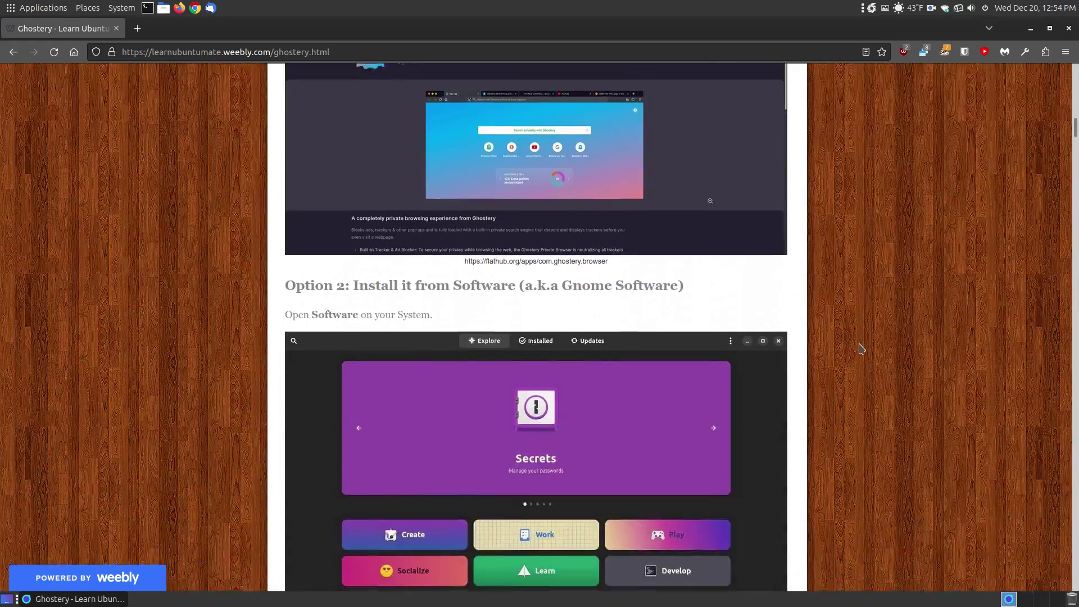
{"action": "scroll", "coordinate": [857, 358], "scroll_direction": "down", "scroll_amount": 5}
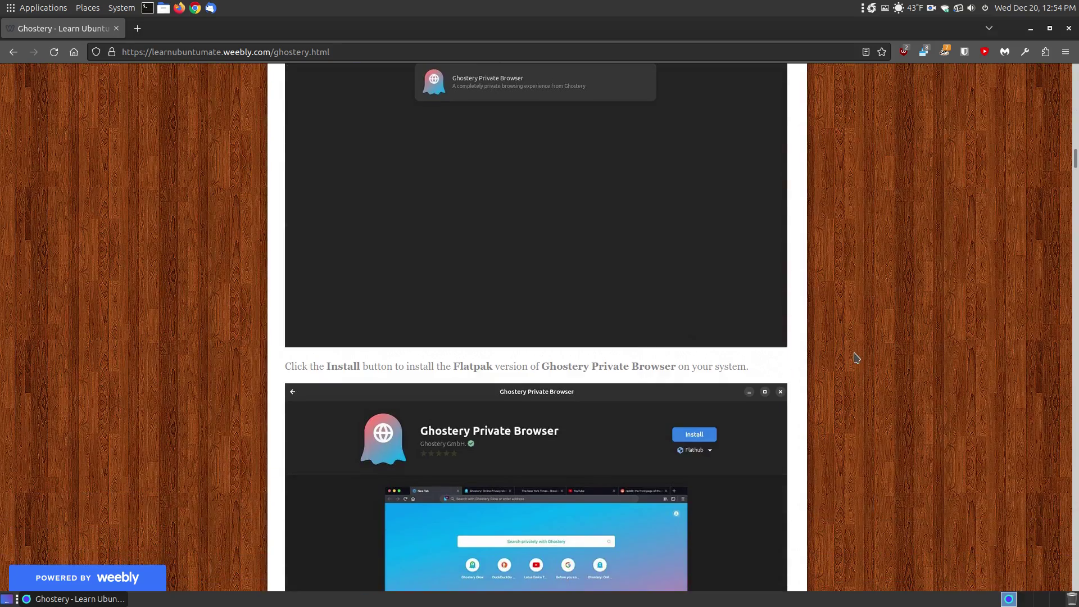
{"action": "scroll", "coordinate": [856, 358], "scroll_direction": "up", "scroll_amount": 6}
{"action": "scroll", "coordinate": [856, 359], "scroll_direction": "down", "scroll_amount": 4}
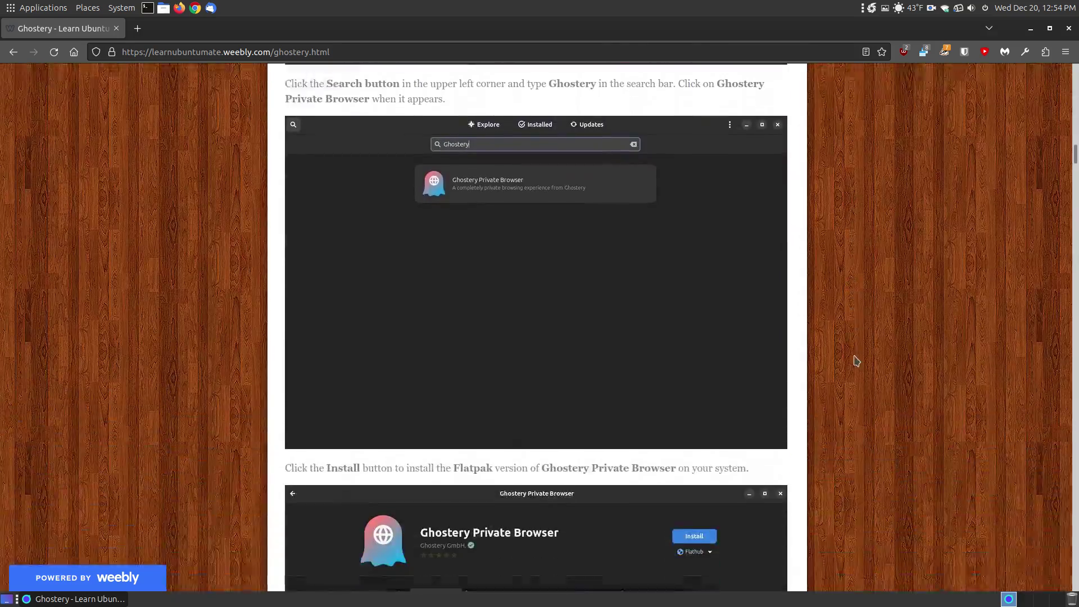
{"action": "scroll", "coordinate": [855, 365], "scroll_direction": "down", "scroll_amount": 10}
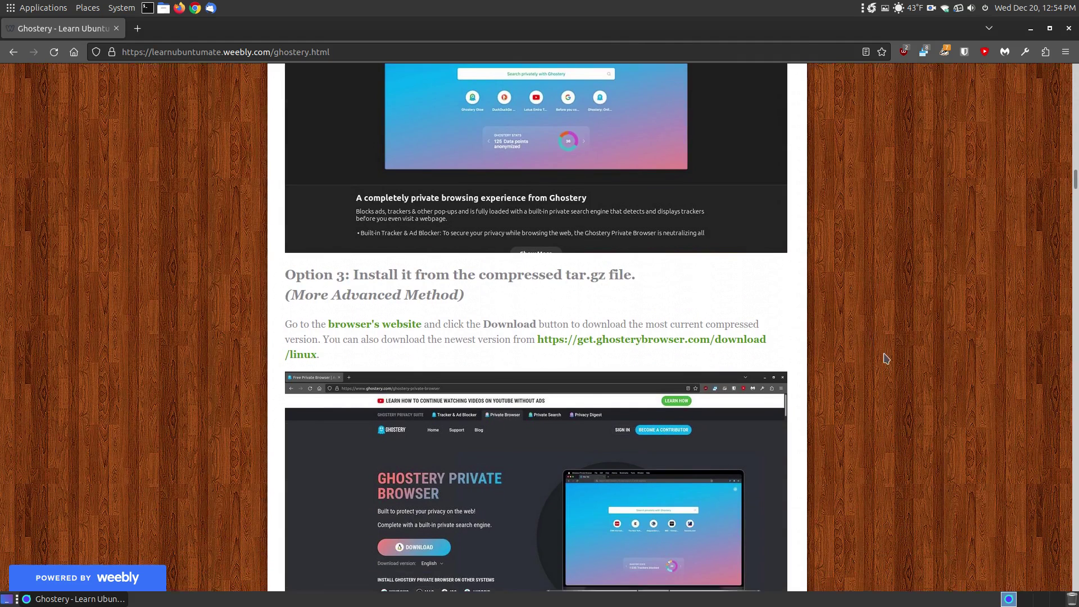
{"action": "scroll", "coordinate": [887, 357], "scroll_direction": "down", "scroll_amount": 3}
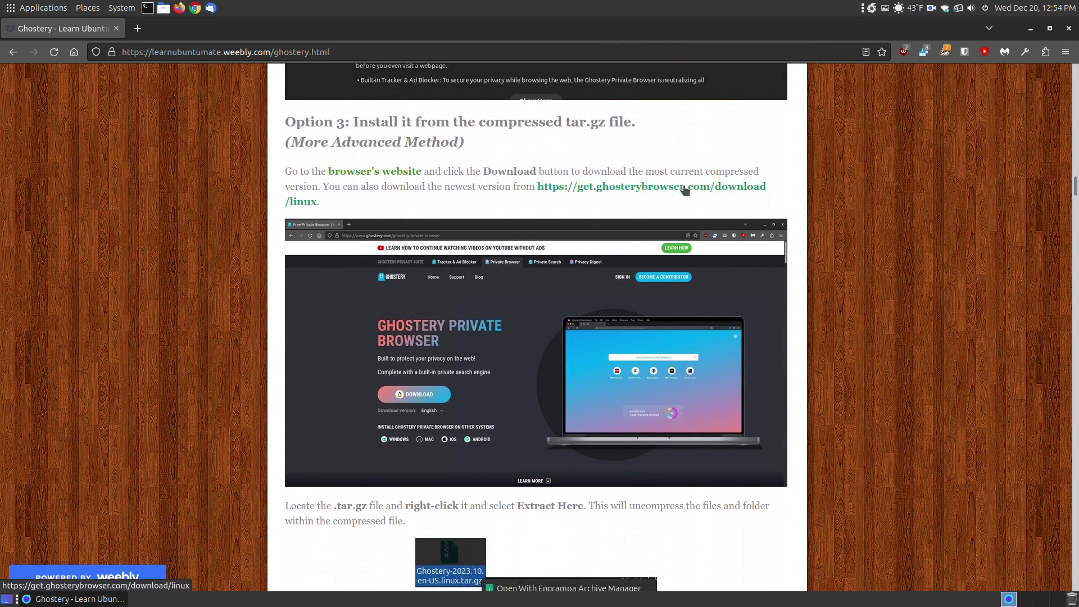
Try the direct Linux download link under Option 3, cancelling the download and clearing it from the downloads list
{"action": "left_click", "coordinate": [710, 192]}
{"action": "left_click", "coordinate": [848, 112]}
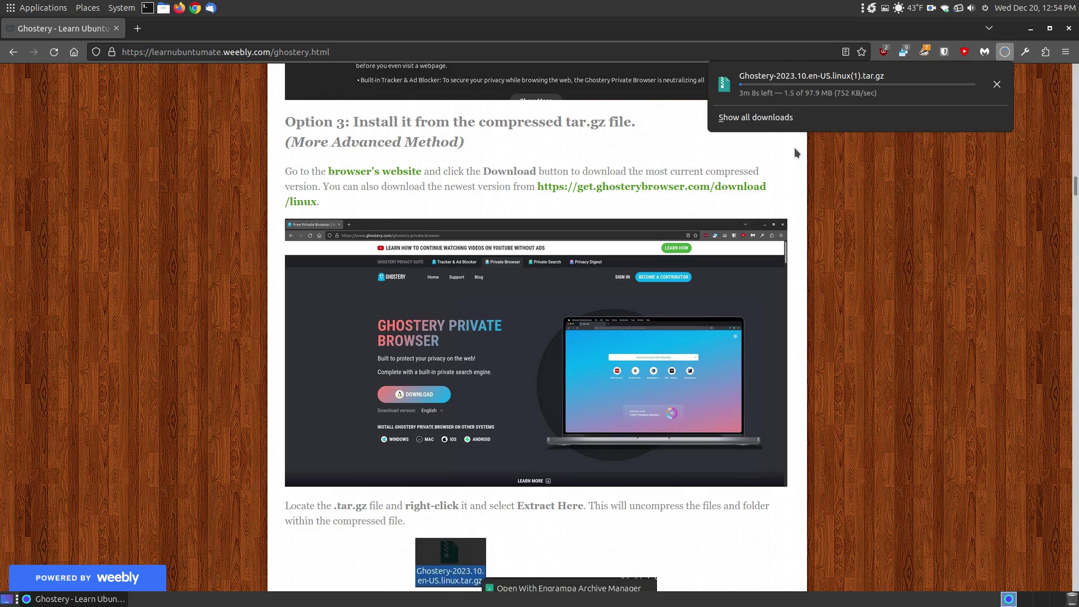
{"action": "left_click", "coordinate": [793, 118]}
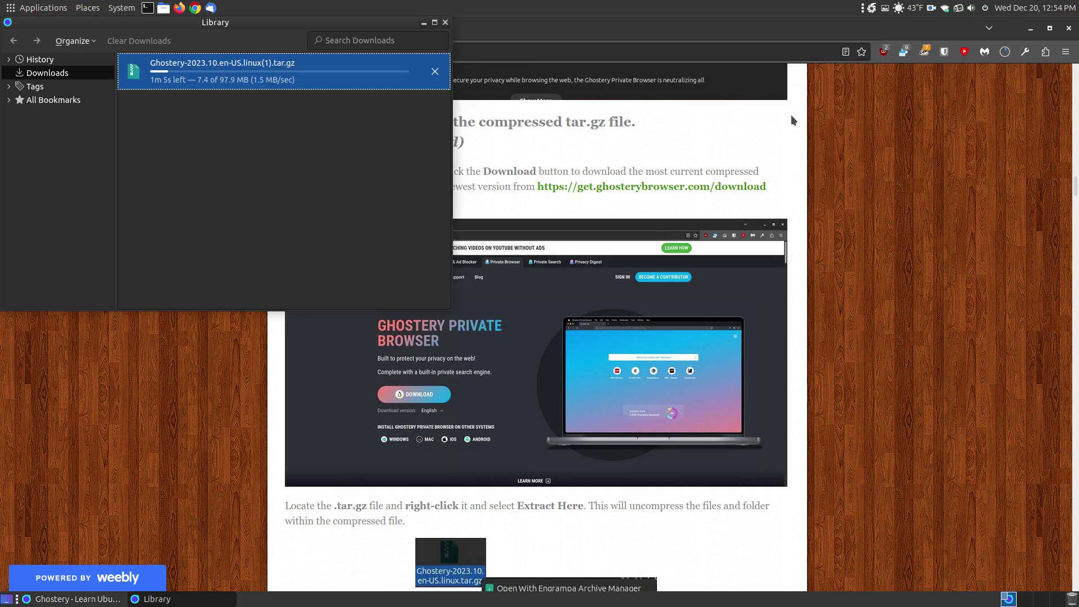
{"action": "left_click", "coordinate": [435, 71]}
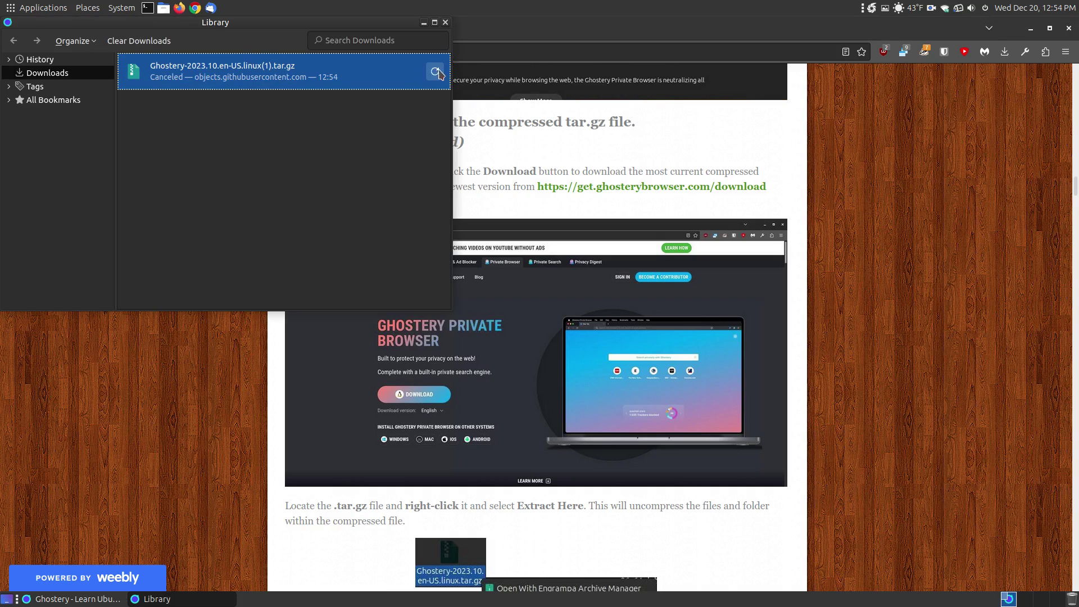
{"action": "left_click", "coordinate": [134, 45]}
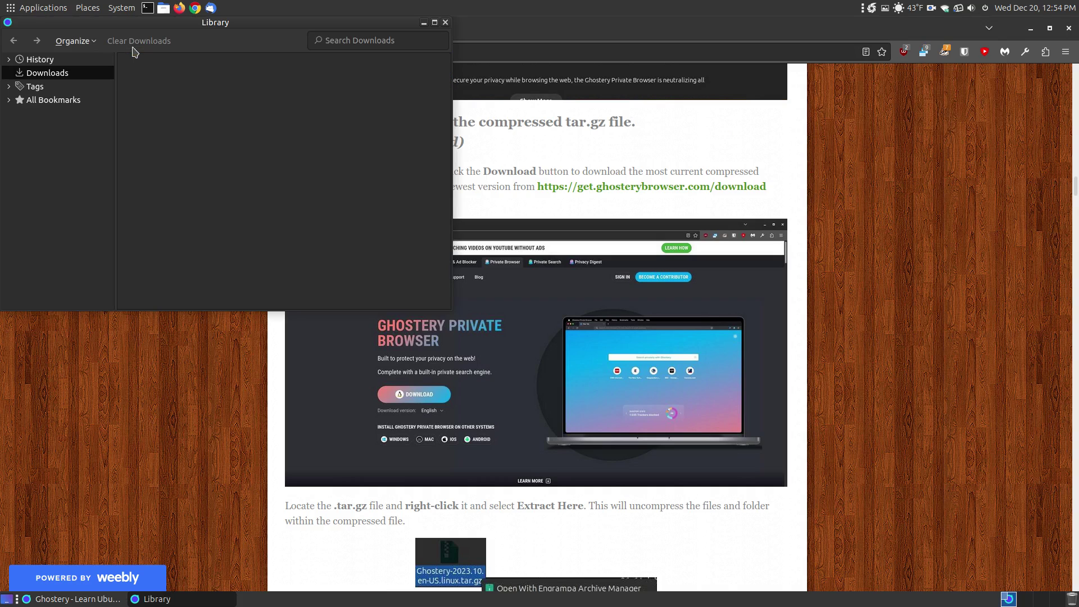
{"action": "left_click", "coordinate": [446, 23]}
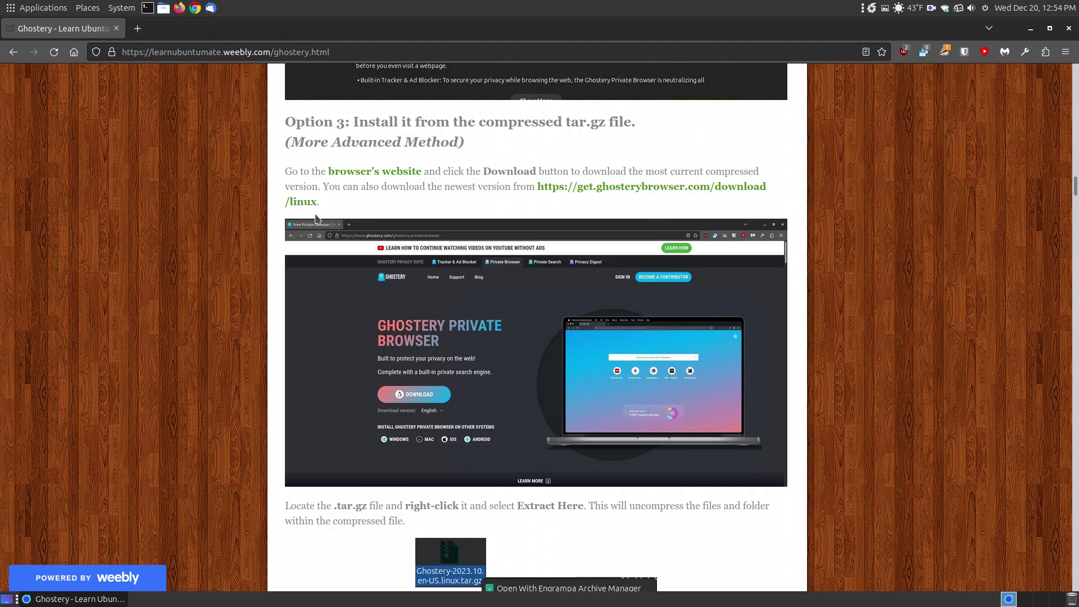
Open the browser's website linked in Option 3, trusting its popup, view the Linux download page, and close it
{"action": "left_click", "coordinate": [387, 172]}
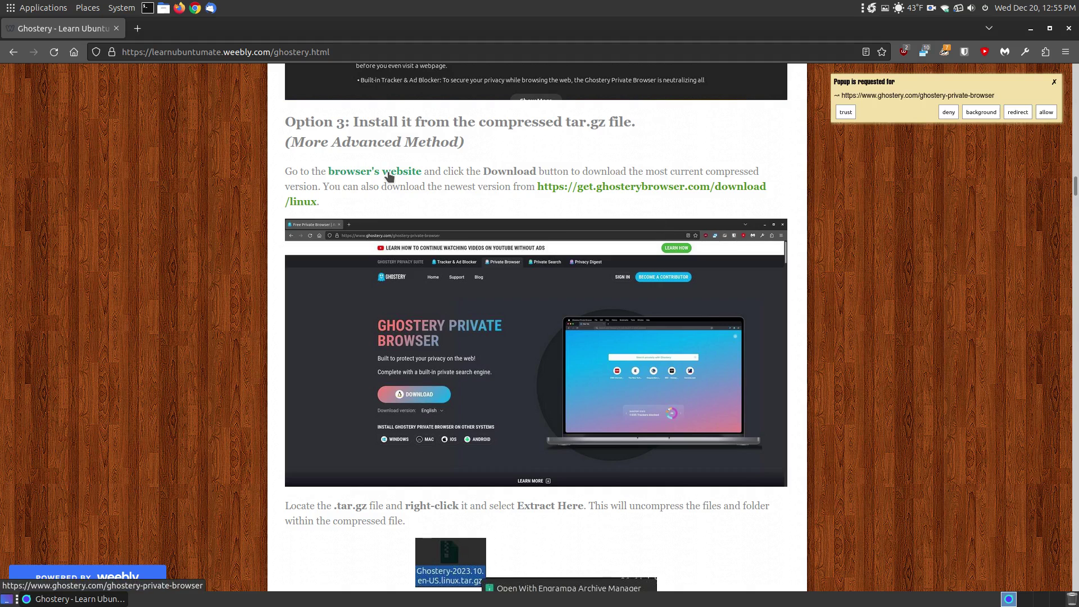
{"action": "left_click", "coordinate": [846, 112]}
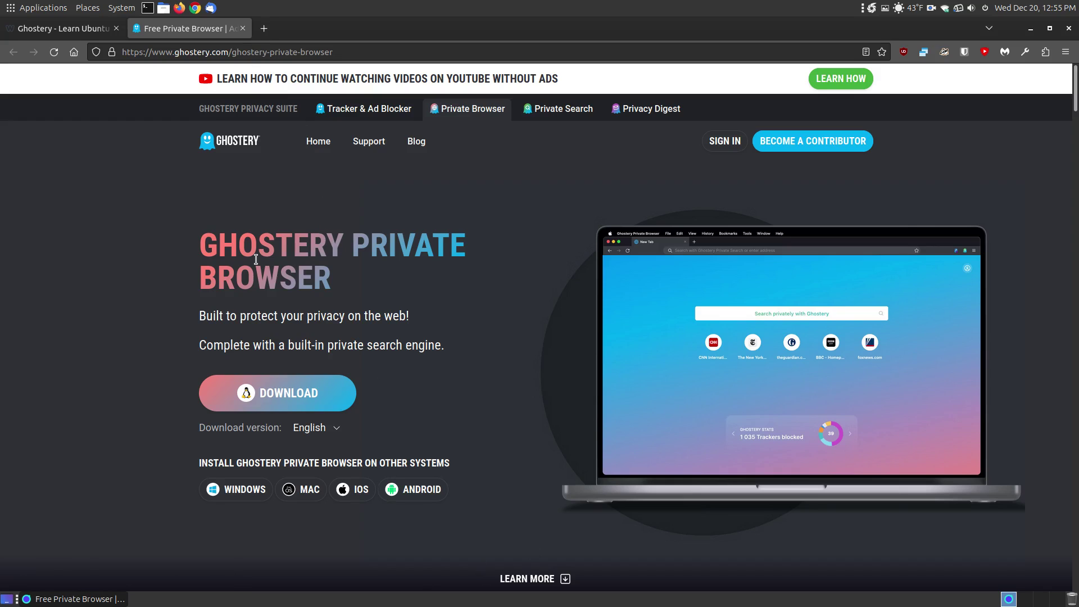
{"action": "left_click", "coordinate": [243, 28]}
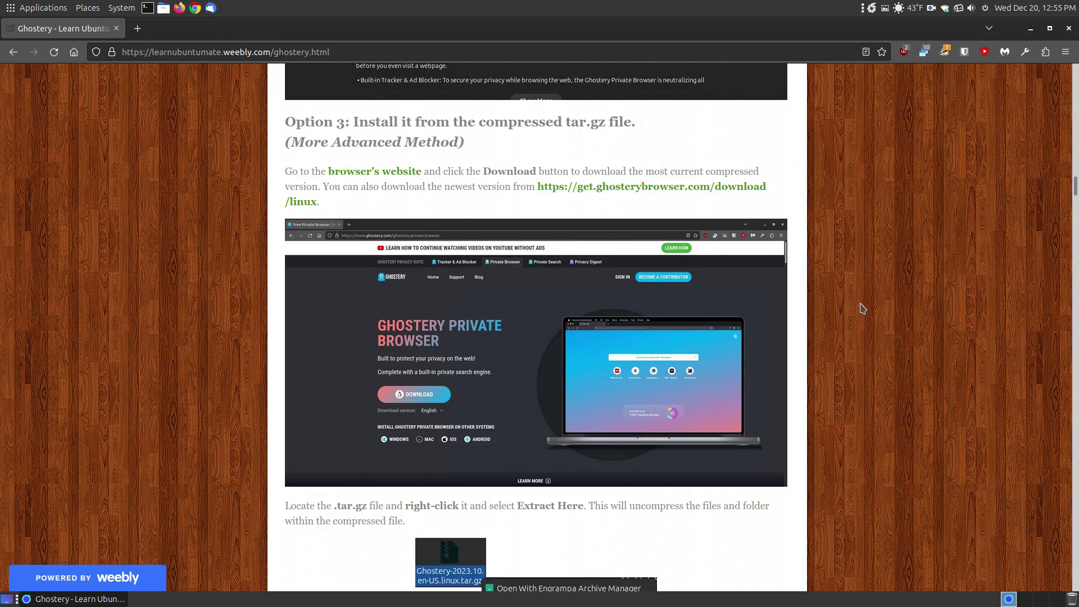
Read the Option 3 instructions on extracting the tar.gz file and moving the Ghostery folder into the opt directory
{"action": "scroll", "coordinate": [861, 312], "scroll_direction": "down", "scroll_amount": 4}
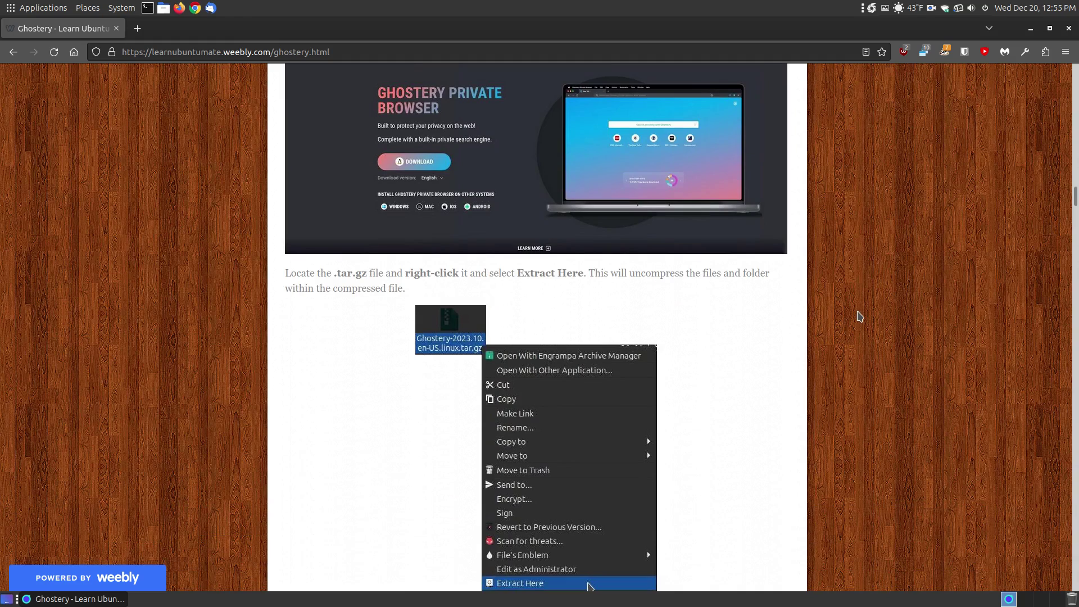
{"action": "scroll", "coordinate": [854, 304], "scroll_direction": "down", "scroll_amount": 5}
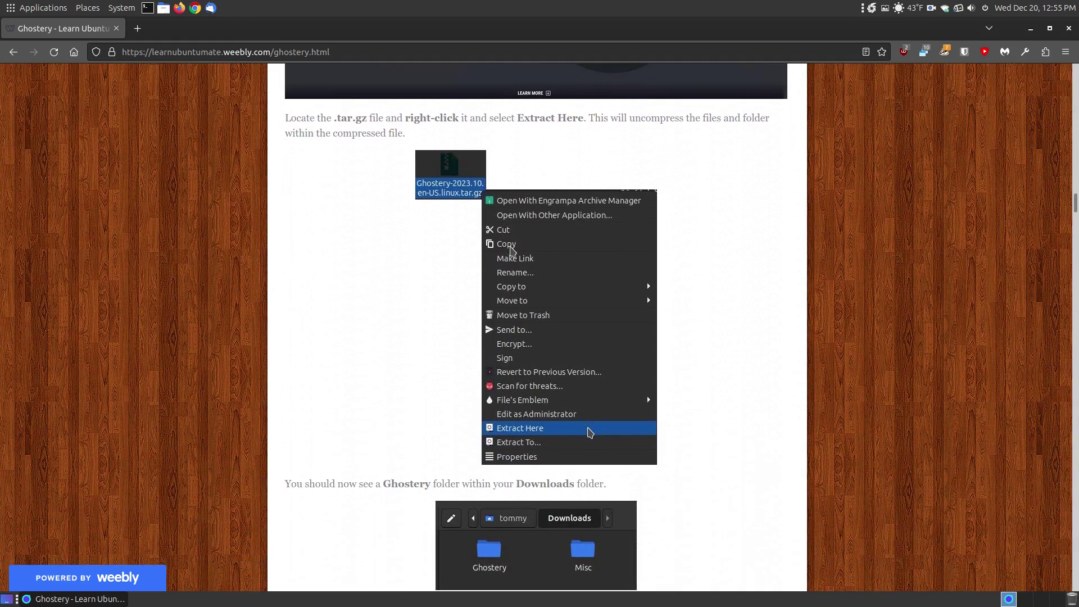
{"action": "scroll", "coordinate": [681, 333], "scroll_direction": "down", "scroll_amount": 3}
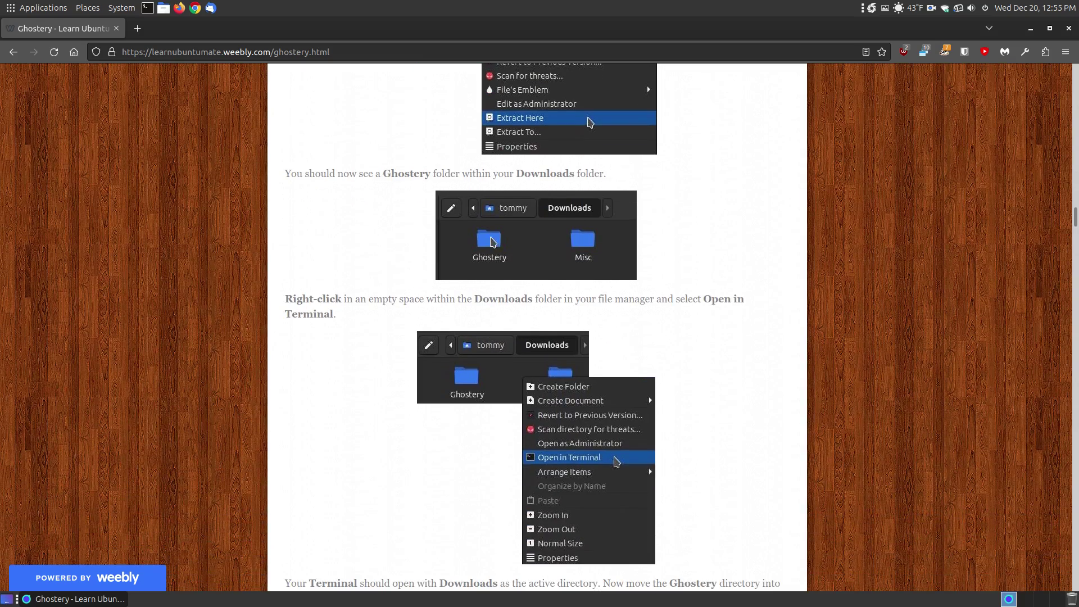
{"action": "scroll", "coordinate": [722, 408], "scroll_direction": "down", "scroll_amount": 3}
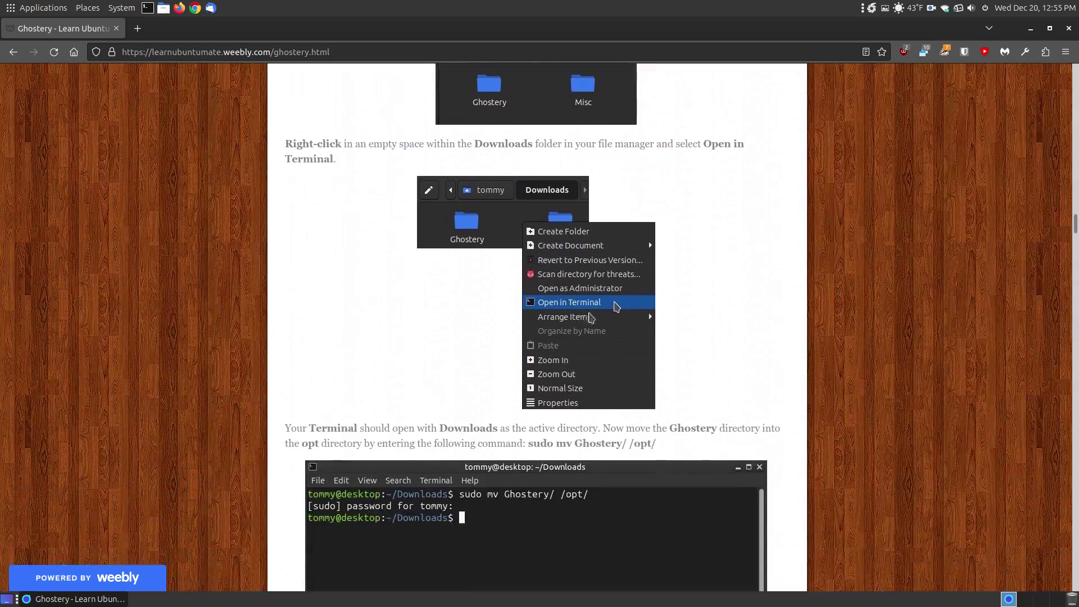
{"action": "scroll", "coordinate": [781, 393], "scroll_direction": "down", "scroll_amount": 2}
{"action": "scroll", "coordinate": [781, 394], "scroll_direction": "down", "scroll_amount": 3}
{"action": "scroll", "coordinate": [841, 470], "scroll_direction": "down", "scroll_amount": 7}
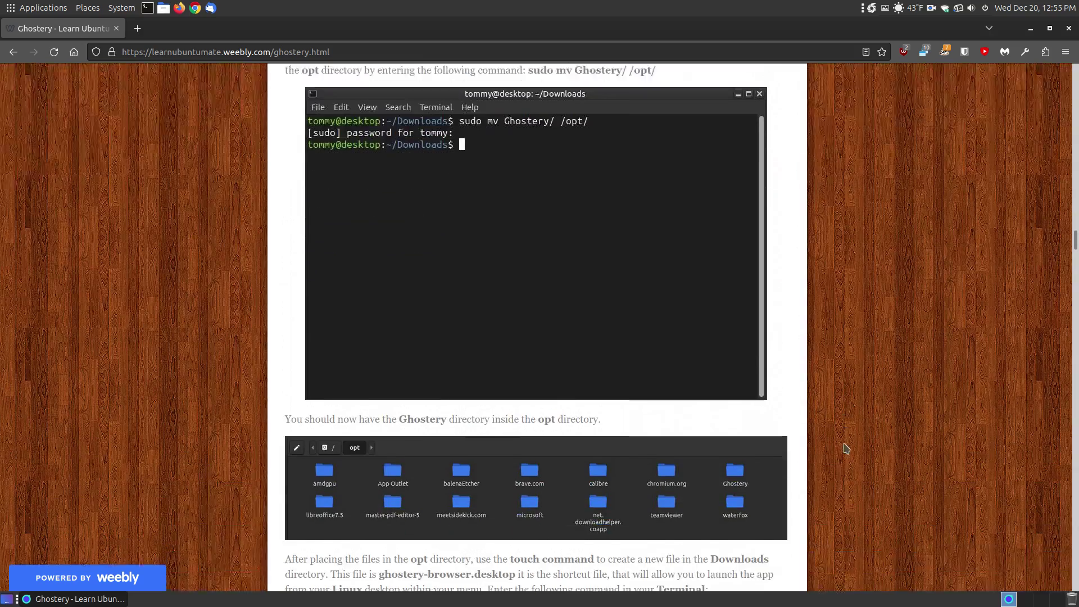
Read the instructions on creating and installing the ghostery-browser.desktop shortcut, through to the first-run Ghostery setup
{"action": "left_click_drag", "start_coordinate": [1075, 251], "coordinate": [1077, 297]}
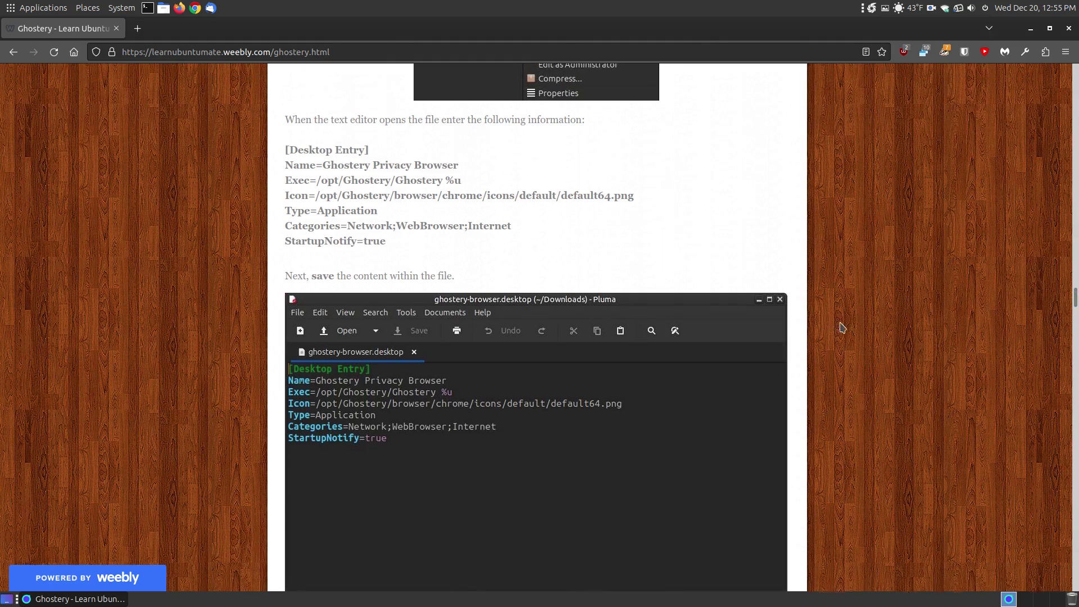
{"action": "scroll", "coordinate": [677, 263], "scroll_direction": "down", "scroll_amount": 3}
{"action": "scroll", "coordinate": [931, 325], "scroll_direction": "down", "scroll_amount": 15}
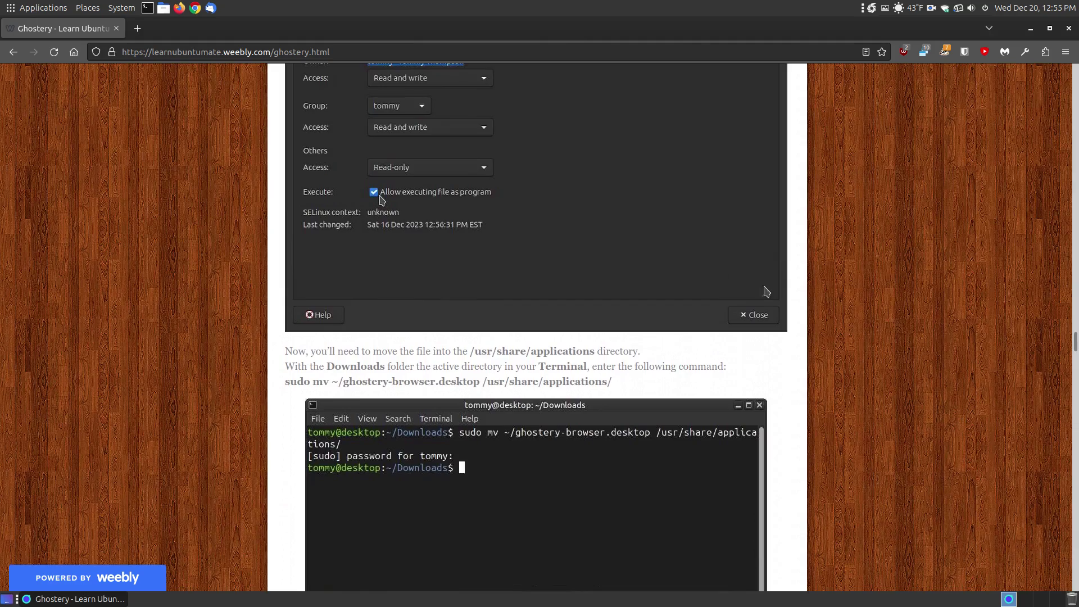
{"action": "scroll", "coordinate": [961, 352], "scroll_direction": "down", "scroll_amount": 3}
{"action": "left_click_drag", "start_coordinate": [1076, 362], "coordinate": [1075, 381]}
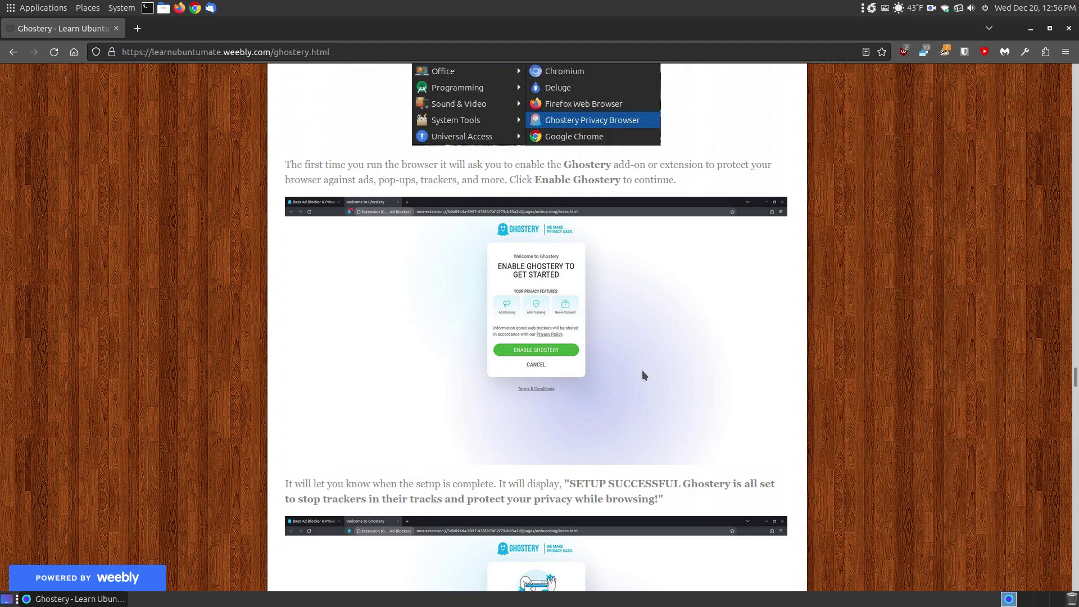
{"action": "scroll", "coordinate": [643, 373], "scroll_direction": "down", "scroll_amount": 5}
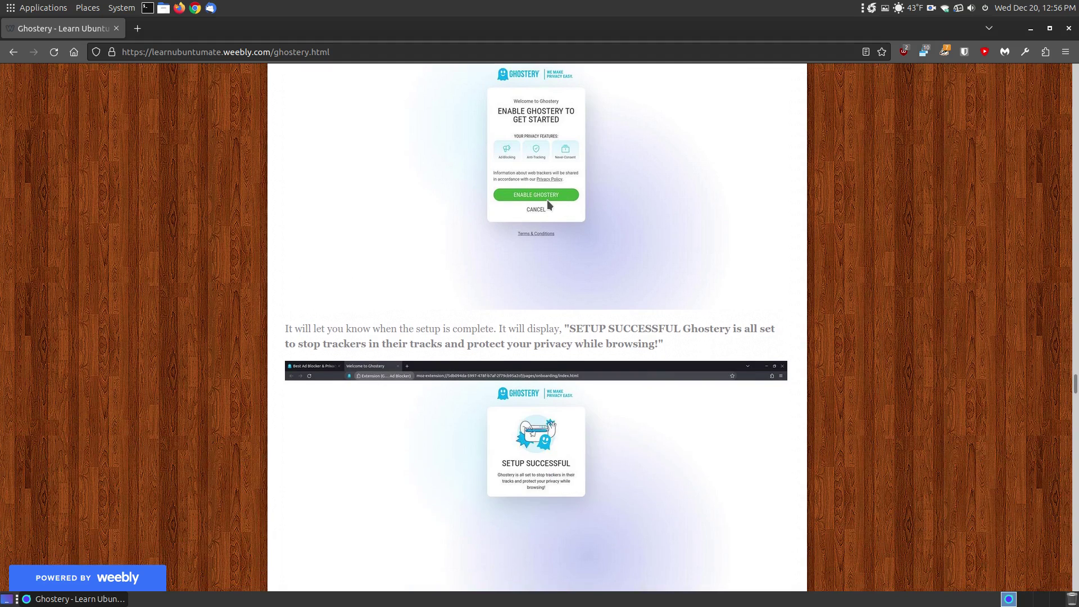
Read the first-run instructions on enabling Ghostery, the setup confirmation, and closing the Welcome to Ghostery tab
{"action": "scroll", "coordinate": [548, 200], "scroll_direction": "up", "scroll_amount": 3}
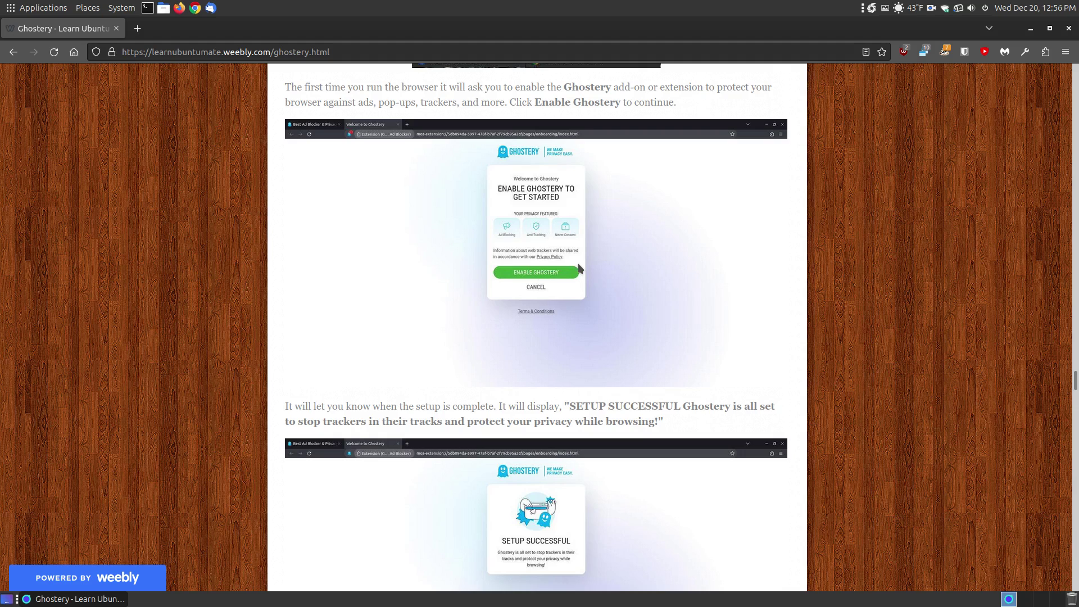
{"action": "scroll", "coordinate": [579, 265], "scroll_direction": "down", "scroll_amount": 12}
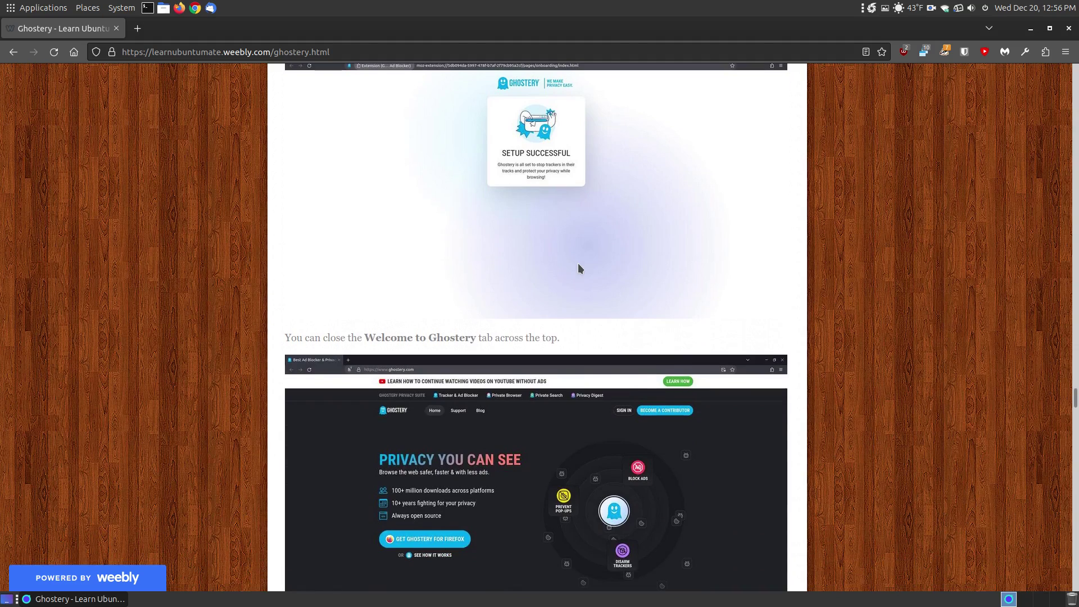
{"action": "scroll", "coordinate": [578, 265], "scroll_direction": "up", "scroll_amount": 5}
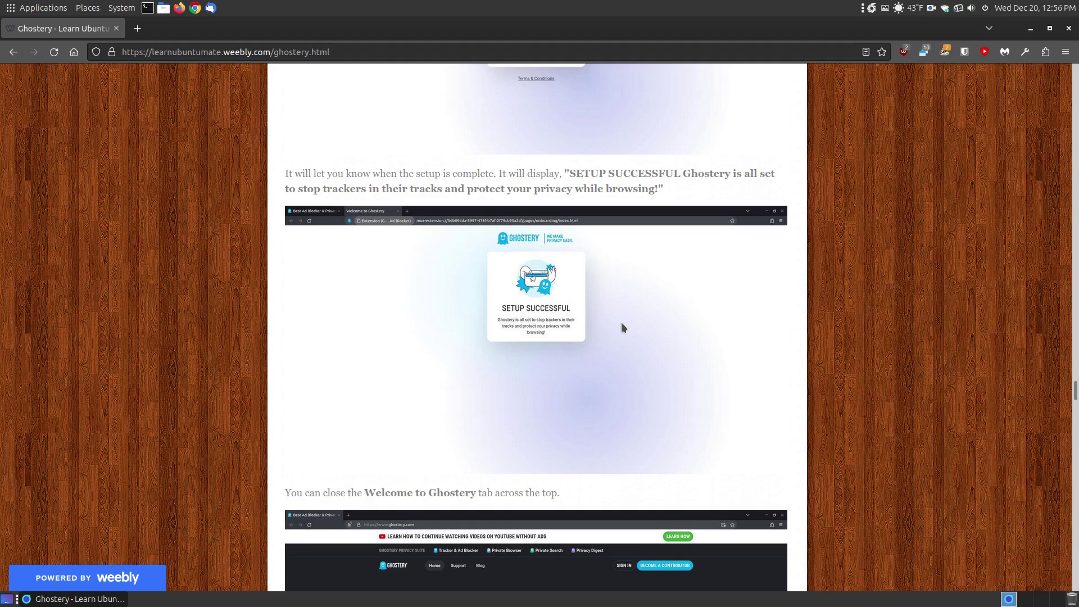
{"action": "scroll", "coordinate": [622, 326], "scroll_direction": "down", "scroll_amount": 10}
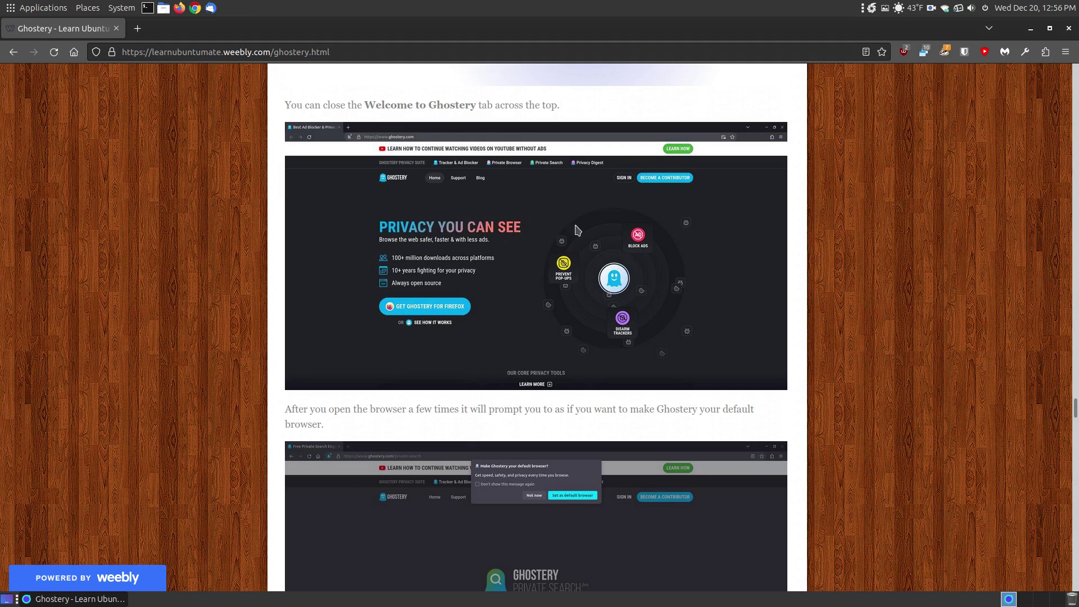
Read the advice on handling the prompt to make Ghostery the default browser
{"action": "scroll", "coordinate": [669, 249], "scroll_direction": "down", "scroll_amount": 3}
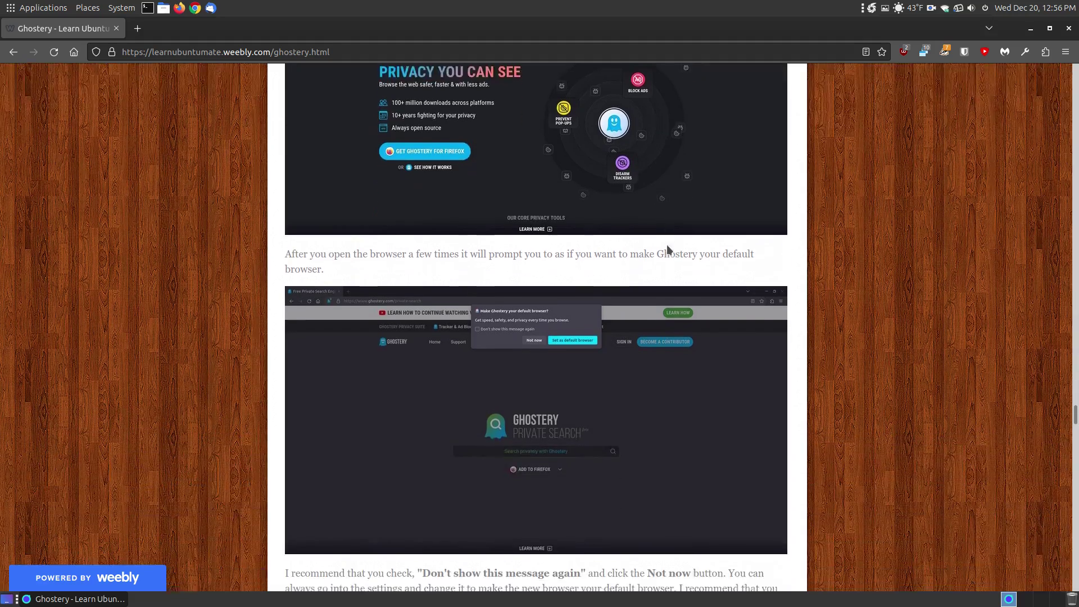
{"action": "scroll", "coordinate": [669, 249], "scroll_direction": "down", "scroll_amount": 3}
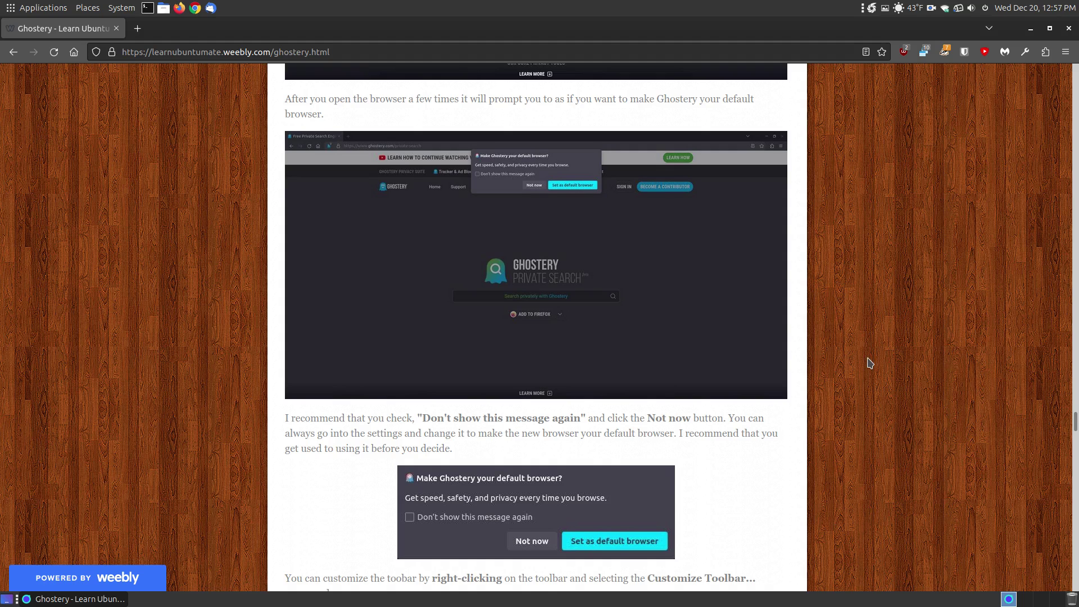
{"action": "scroll", "coordinate": [870, 362], "scroll_direction": "down", "scroll_amount": 2}
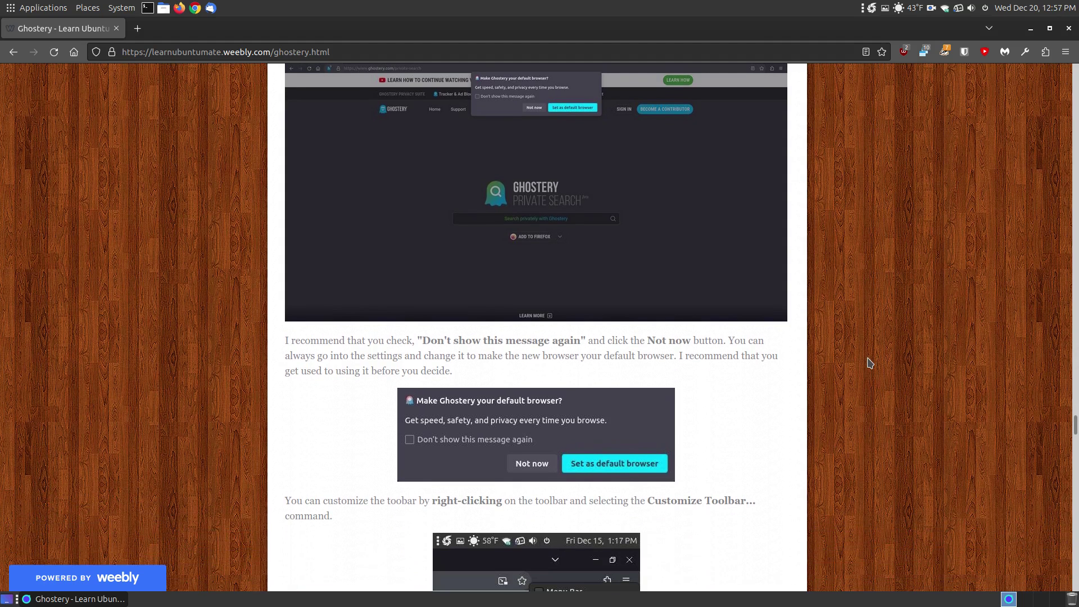
{"action": "scroll", "coordinate": [870, 363], "scroll_direction": "down", "scroll_amount": 3}
{"action": "scroll", "coordinate": [831, 339], "scroll_direction": "up", "scroll_amount": 4}
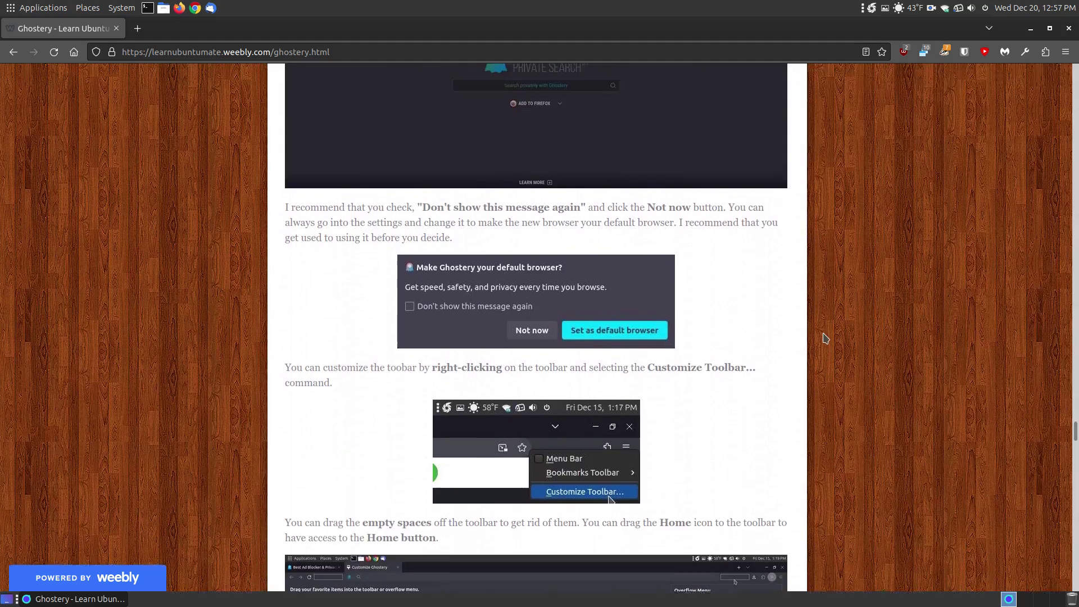
Read the toolbar customization instructions and check where the Customize Toolbar command appears in the current browser
{"action": "scroll", "coordinate": [695, 337], "scroll_direction": "down", "scroll_amount": 5}
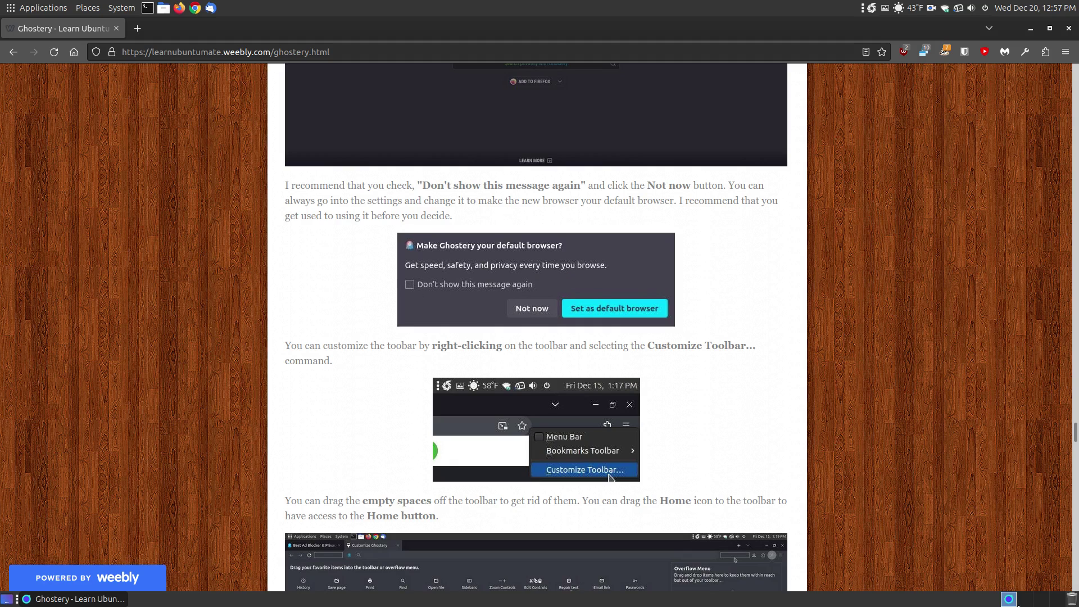
{"action": "scroll", "coordinate": [828, 312], "scroll_direction": "down", "scroll_amount": 4}
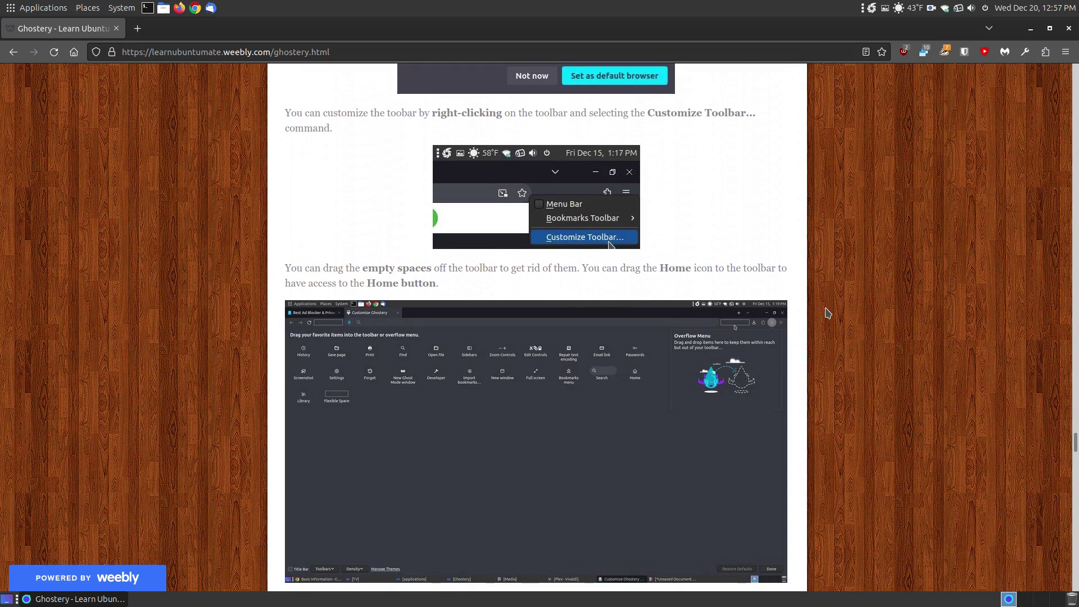
{"action": "scroll", "coordinate": [828, 312], "scroll_direction": "up", "scroll_amount": 1}
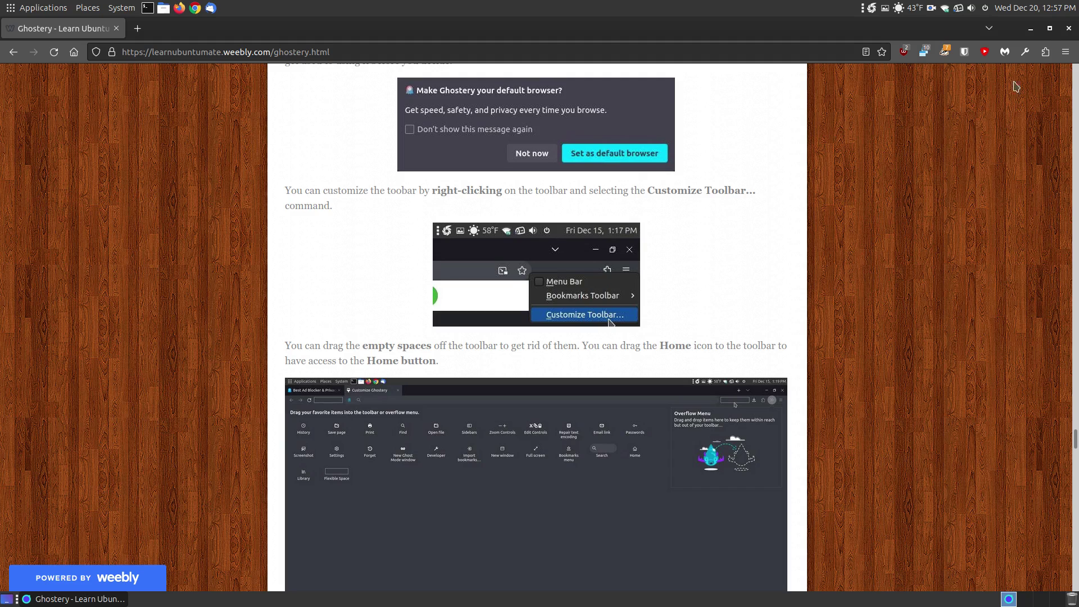
{"action": "right_click", "coordinate": [1022, 61]}
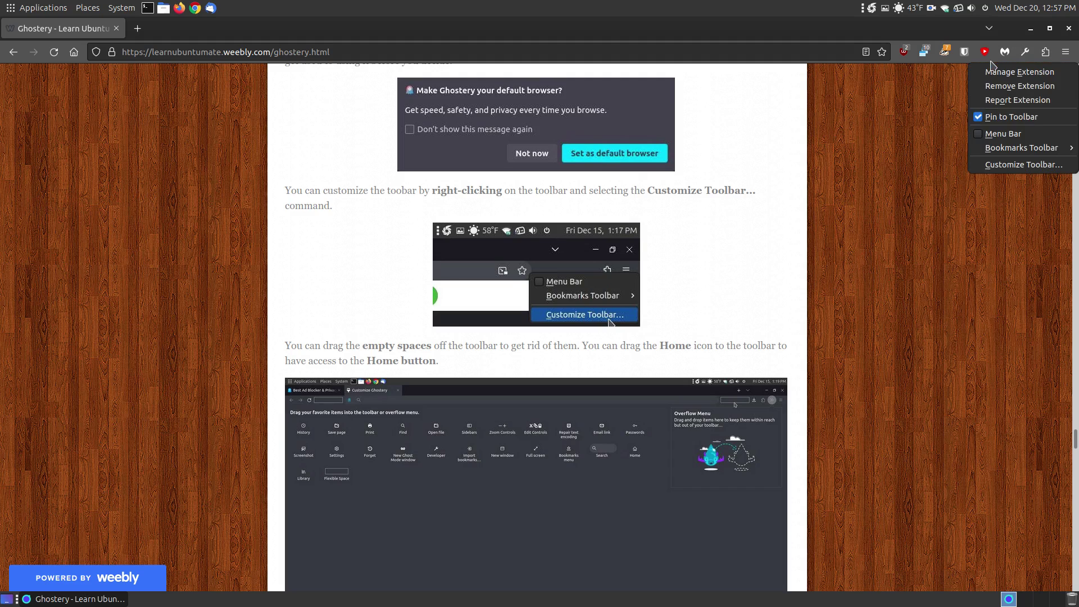
{"action": "left_click", "coordinate": [906, 266]}
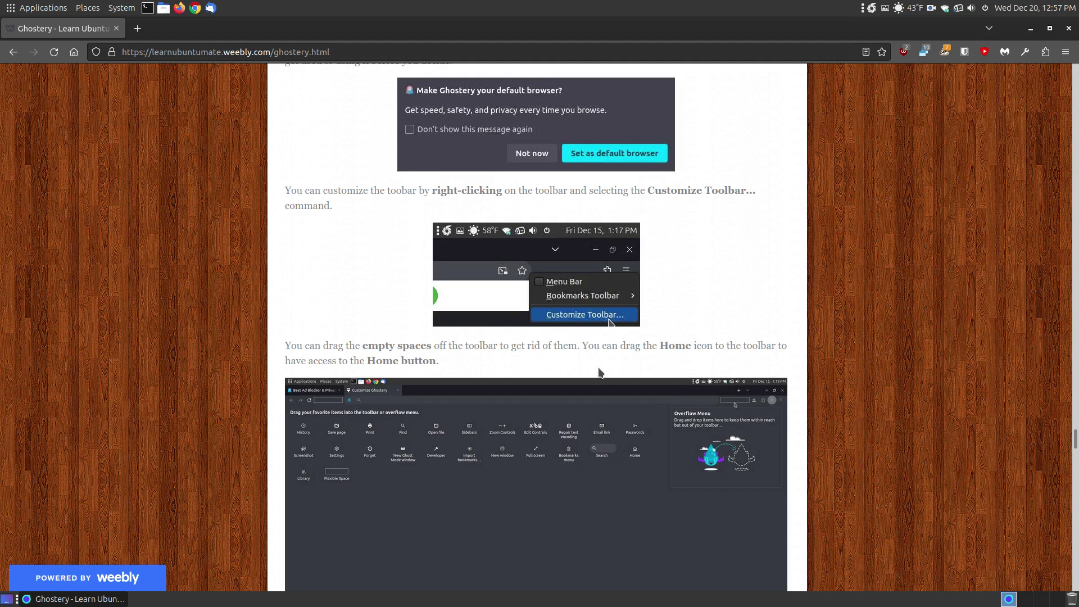
{"action": "scroll", "coordinate": [613, 392], "scroll_direction": "down", "scroll_amount": 3}
{"action": "scroll", "coordinate": [616, 392], "scroll_direction": "down", "scroll_amount": 3}
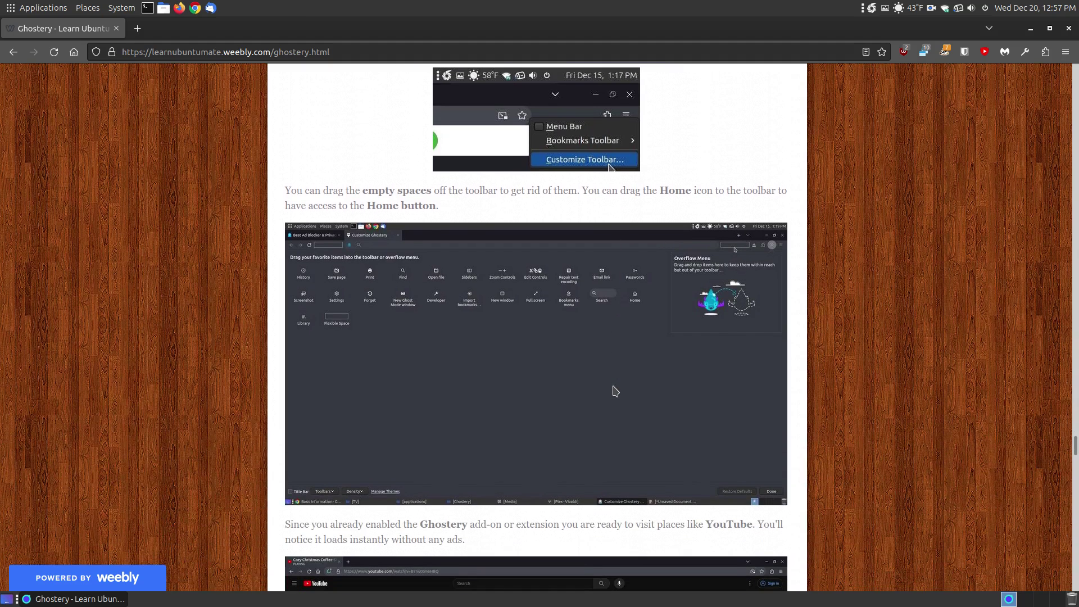
{"action": "scroll", "coordinate": [615, 392], "scroll_direction": "up", "scroll_amount": 3}
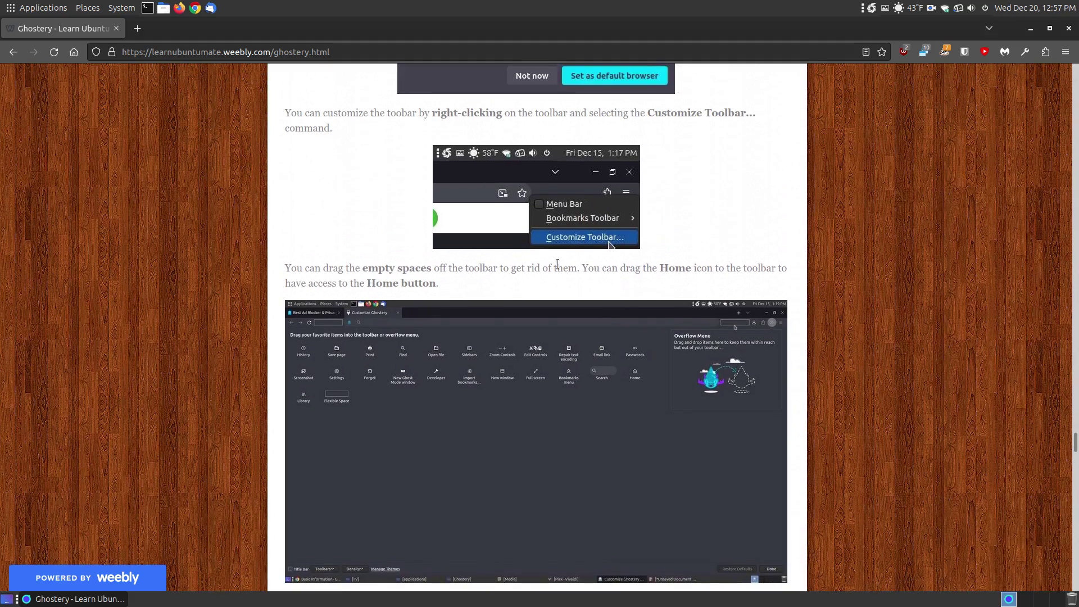
Read the sections on watching YouTube without ads and using the Ghostery ad blocker beside the URL bar
{"action": "scroll", "coordinate": [557, 269], "scroll_direction": "down", "scroll_amount": 12}
{"action": "scroll", "coordinate": [557, 284], "scroll_direction": "down", "scroll_amount": 9}
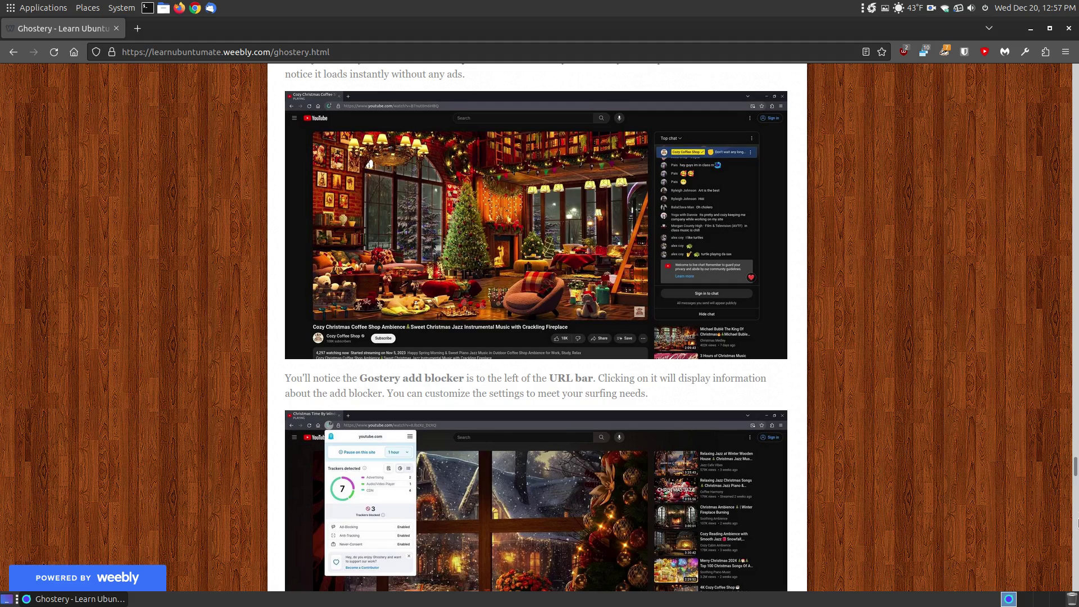
{"action": "scroll", "coordinate": [919, 340], "scroll_direction": "down", "scroll_amount": 5}
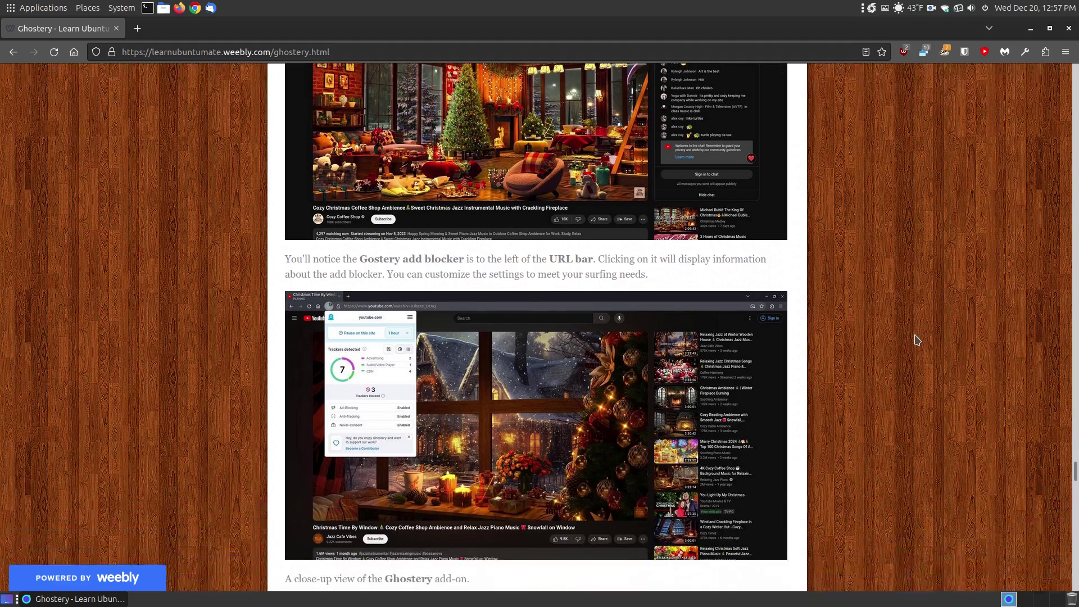
{"action": "scroll", "coordinate": [882, 321], "scroll_direction": "up", "scroll_amount": 8}
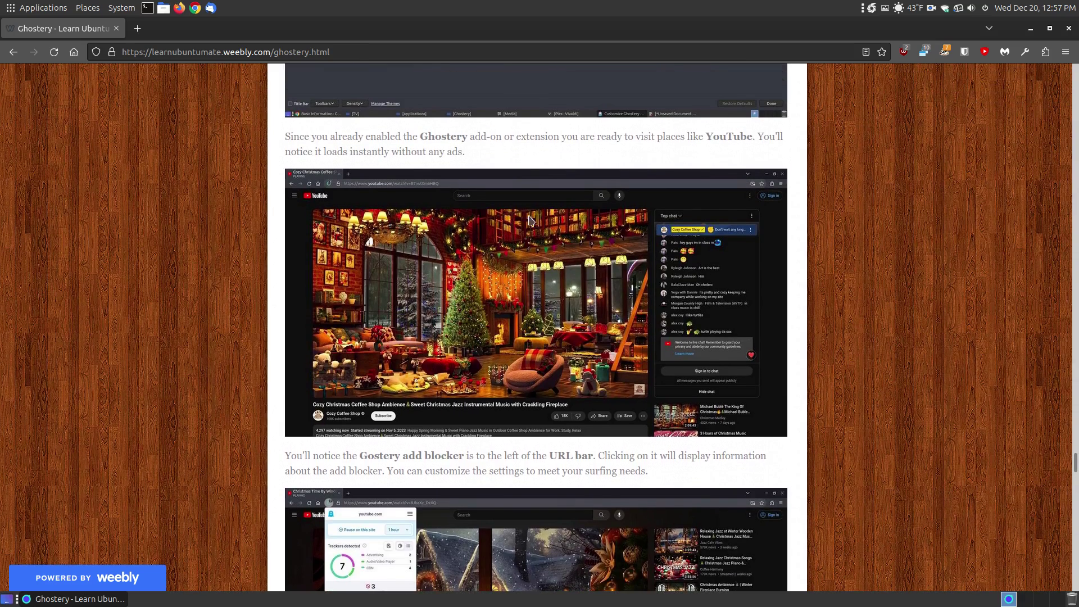
{"action": "scroll", "coordinate": [866, 318], "scroll_direction": "down", "scroll_amount": 5}
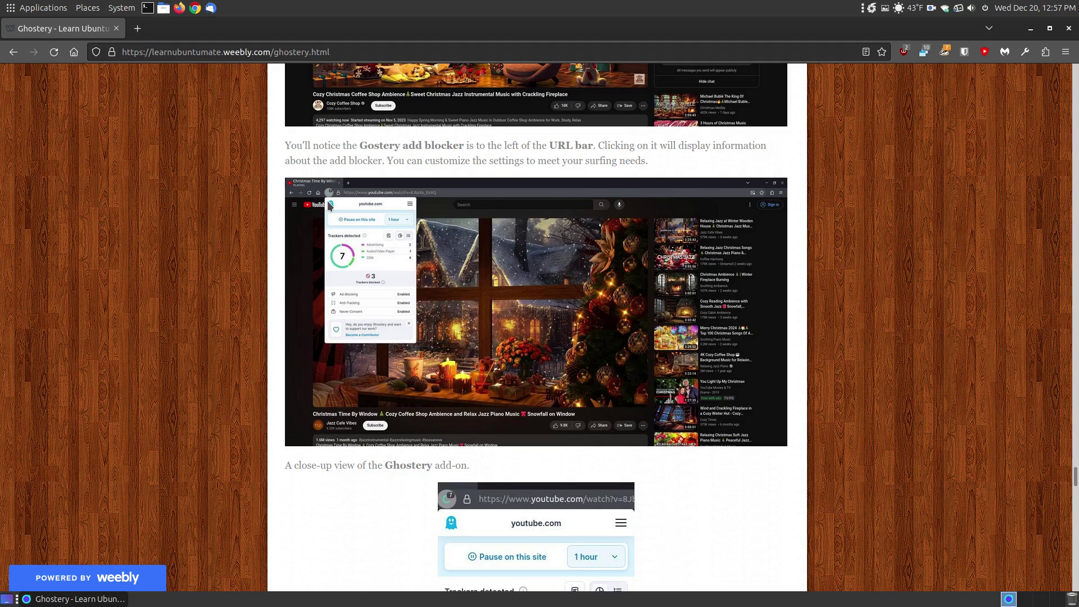
{"action": "scroll", "coordinate": [905, 369], "scroll_direction": "down", "scroll_amount": 4}
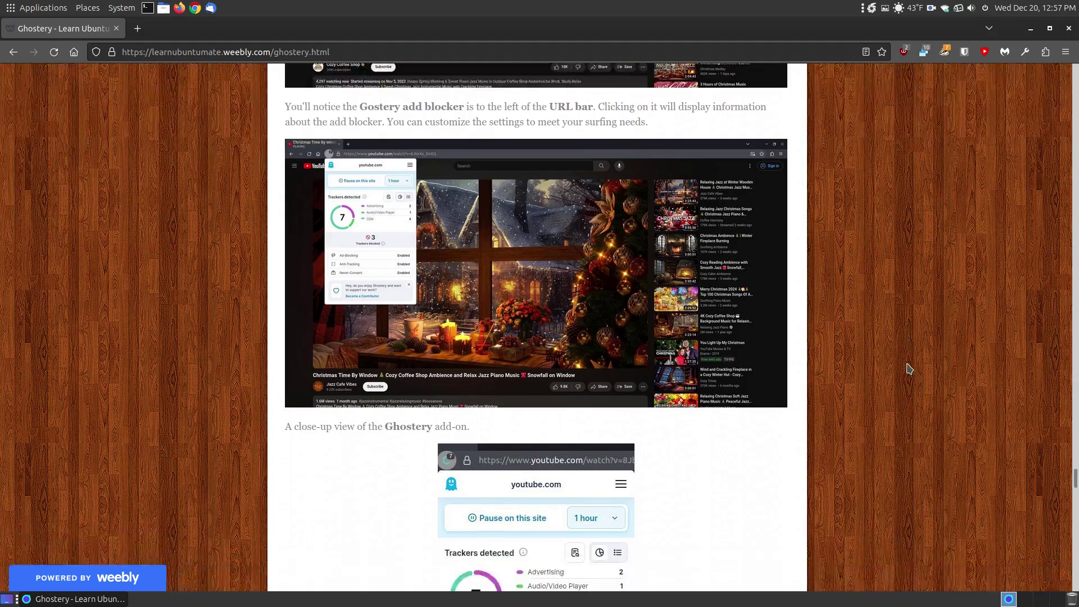
Review the Ghostery add-on's Privacy protection and WhoTracks.Me settings described on the page
{"action": "scroll", "coordinate": [838, 420], "scroll_direction": "down", "scroll_amount": 8}
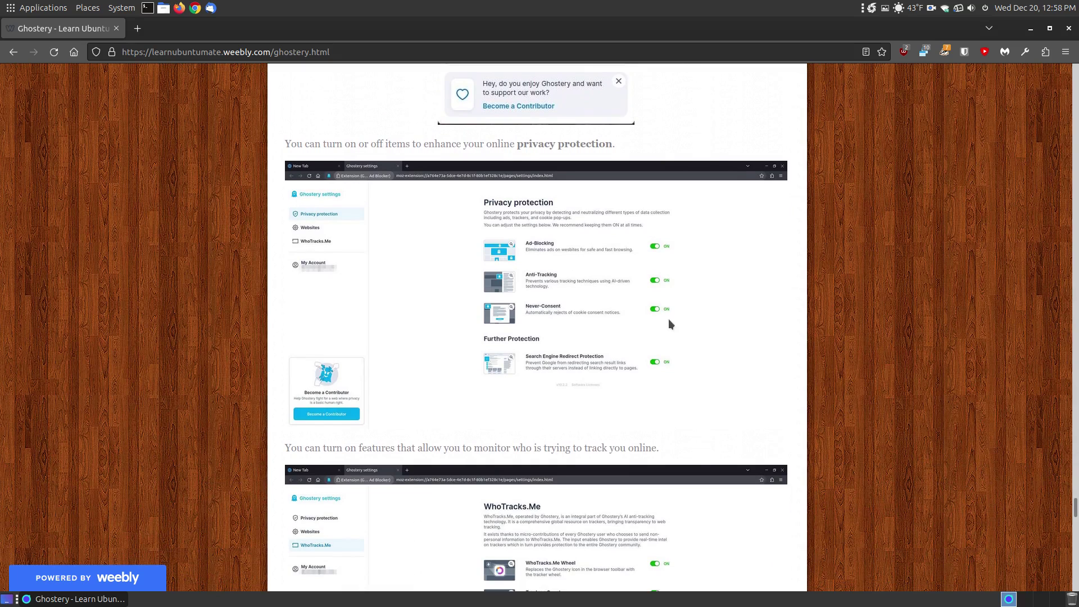
{"action": "scroll", "coordinate": [853, 410], "scroll_direction": "down", "scroll_amount": 7}
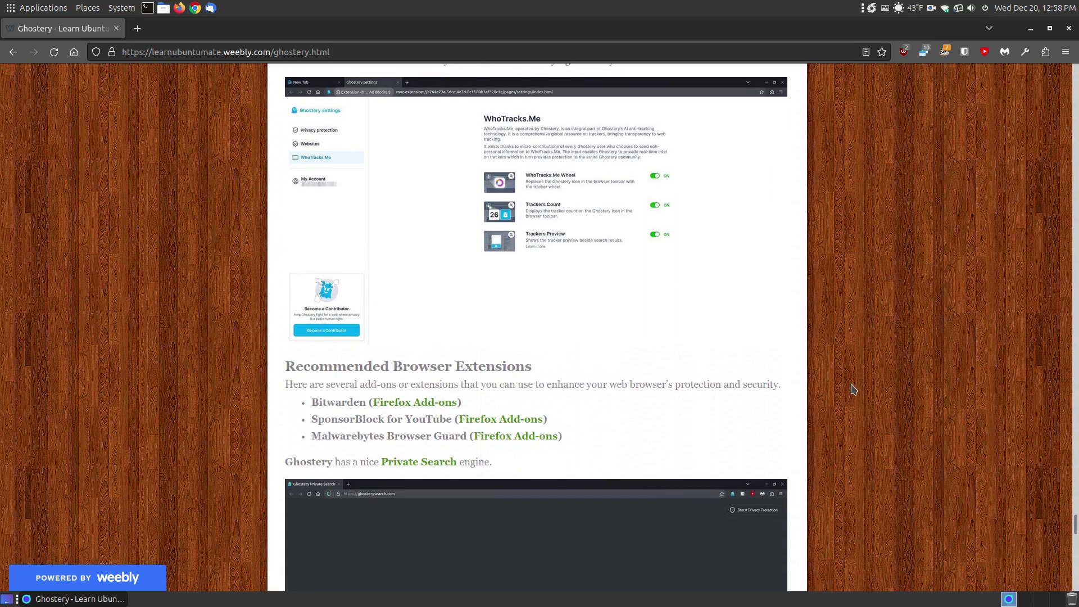
{"action": "scroll", "coordinate": [853, 388], "scroll_direction": "down", "scroll_amount": 3}
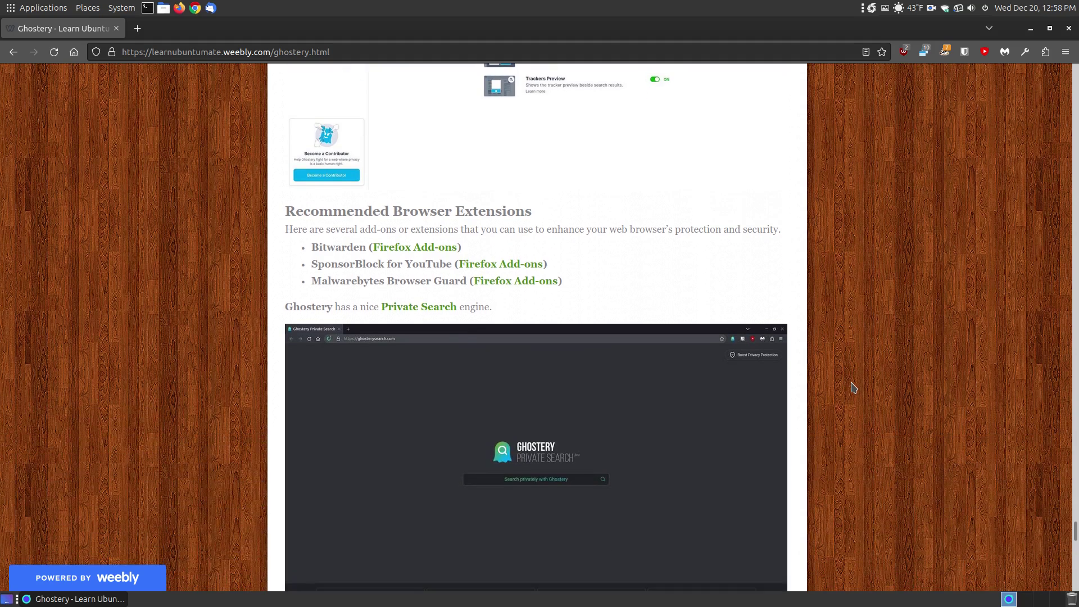
{"action": "scroll", "coordinate": [916, 340], "scroll_direction": "up", "scroll_amount": 4}
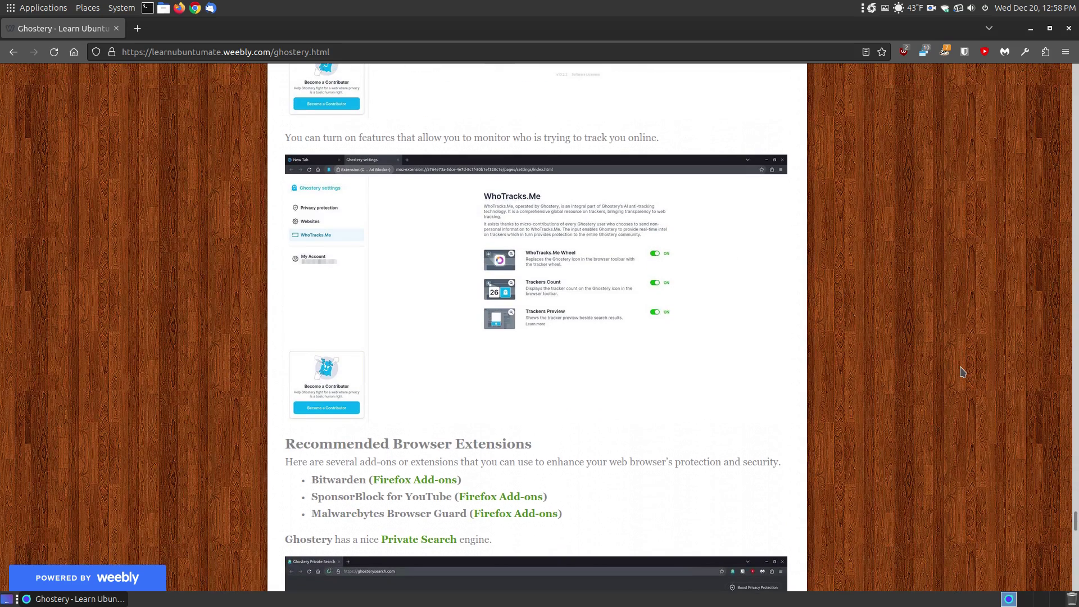
Read the Recommended Browser Extensions list and the sections on Private Search and the Home screen
{"action": "scroll", "coordinate": [963, 372], "scroll_direction": "down", "scroll_amount": 4}
{"action": "scroll", "coordinate": [963, 372], "scroll_direction": "down", "scroll_amount": 1}
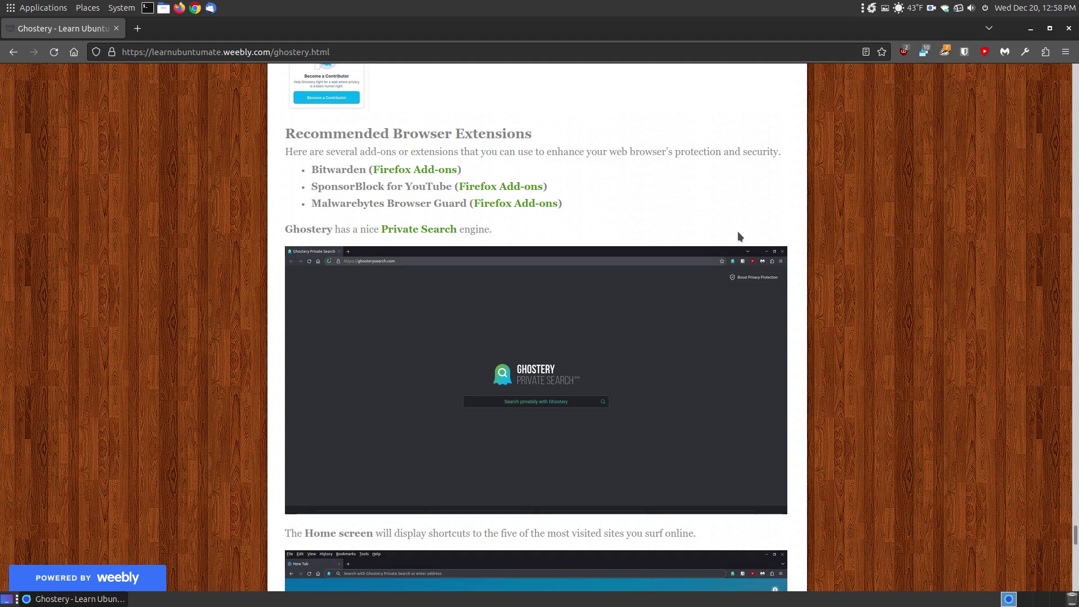
{"action": "scroll", "coordinate": [675, 208], "scroll_direction": "up", "scroll_amount": 3}
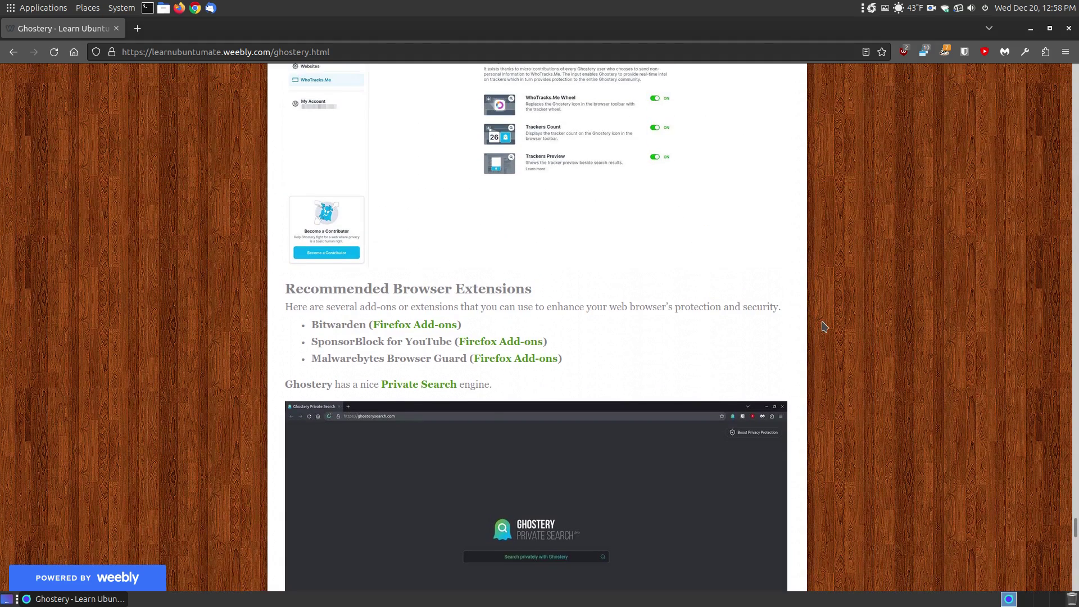
{"action": "scroll", "coordinate": [821, 325], "scroll_direction": "down", "scroll_amount": 3}
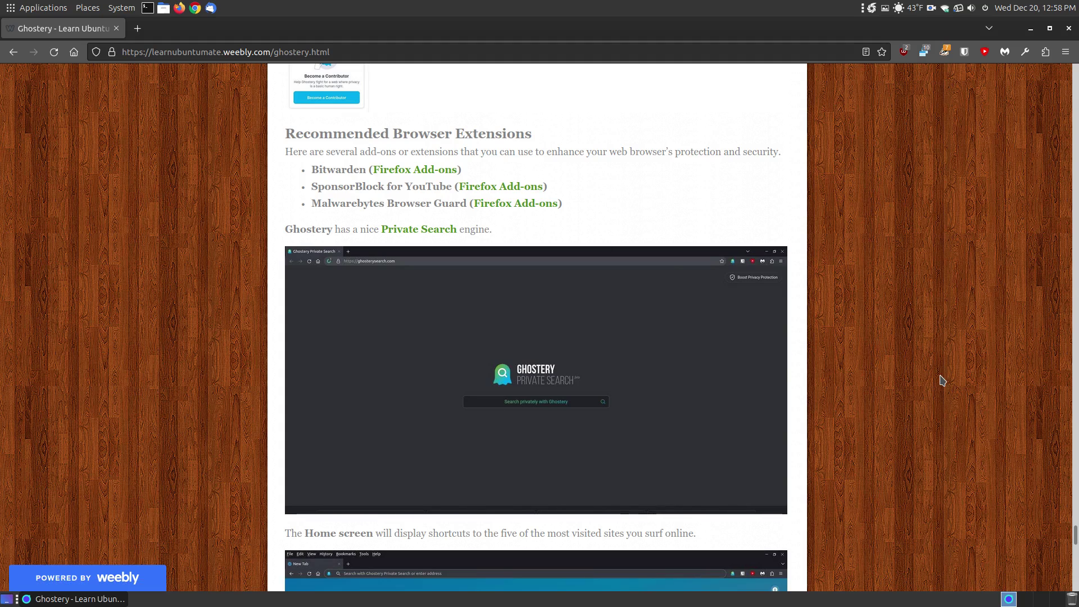
{"action": "scroll", "coordinate": [940, 379], "scroll_direction": "down", "scroll_amount": 2}
{"action": "scroll", "coordinate": [937, 379], "scroll_direction": "down", "scroll_amount": 5}
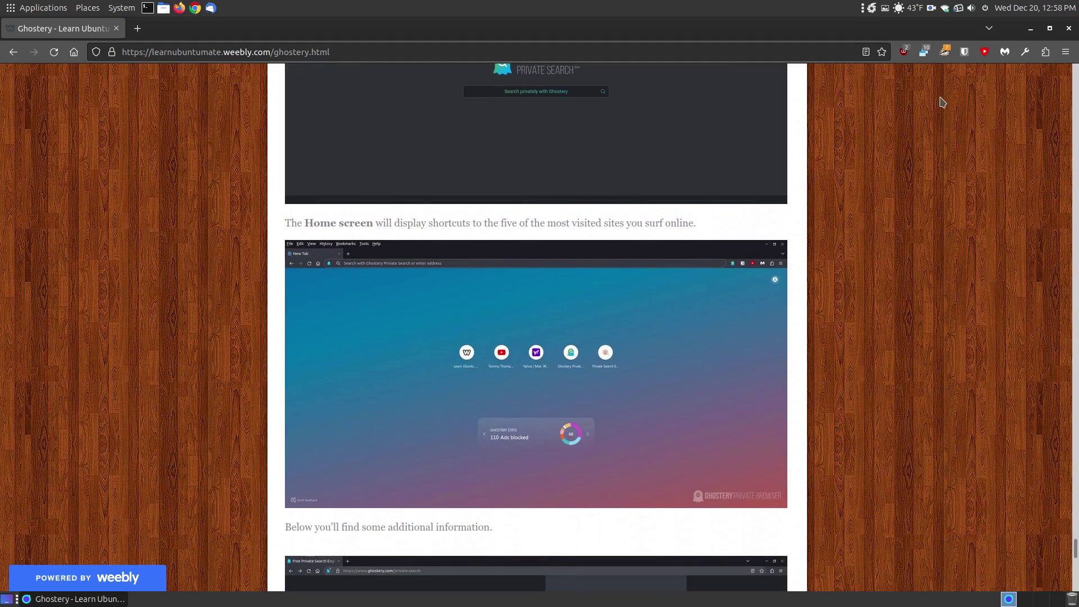
Minimize the current browser and launch Ghostery Privacy Browser from the desktop's Internet applications
{"action": "left_click", "coordinate": [1031, 28]}
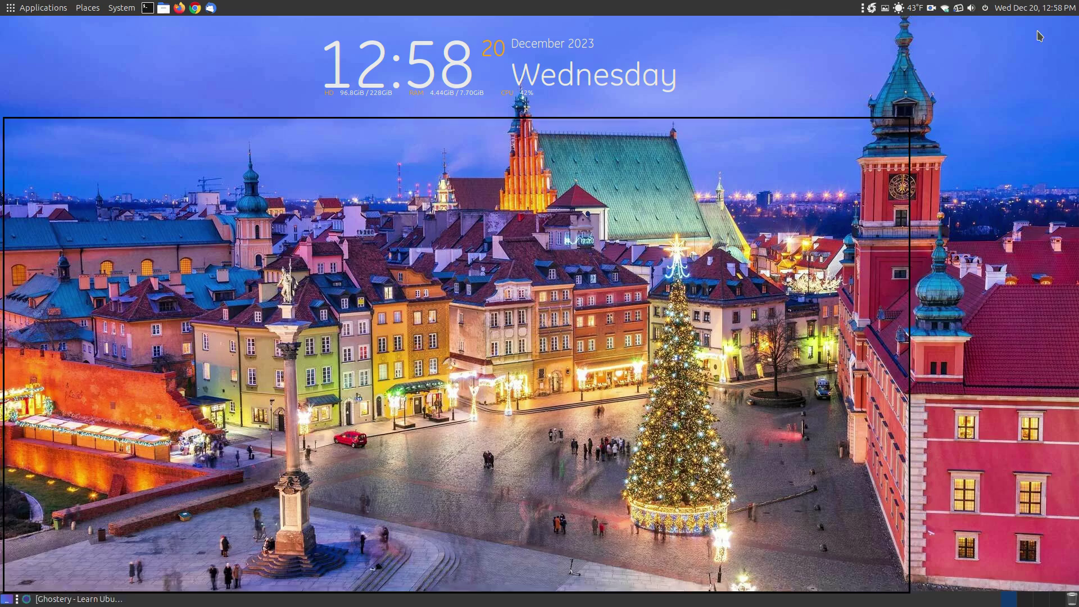
{"action": "left_click", "coordinate": [9, 8]}
{"action": "mouse_move", "coordinate": [50, 112]}
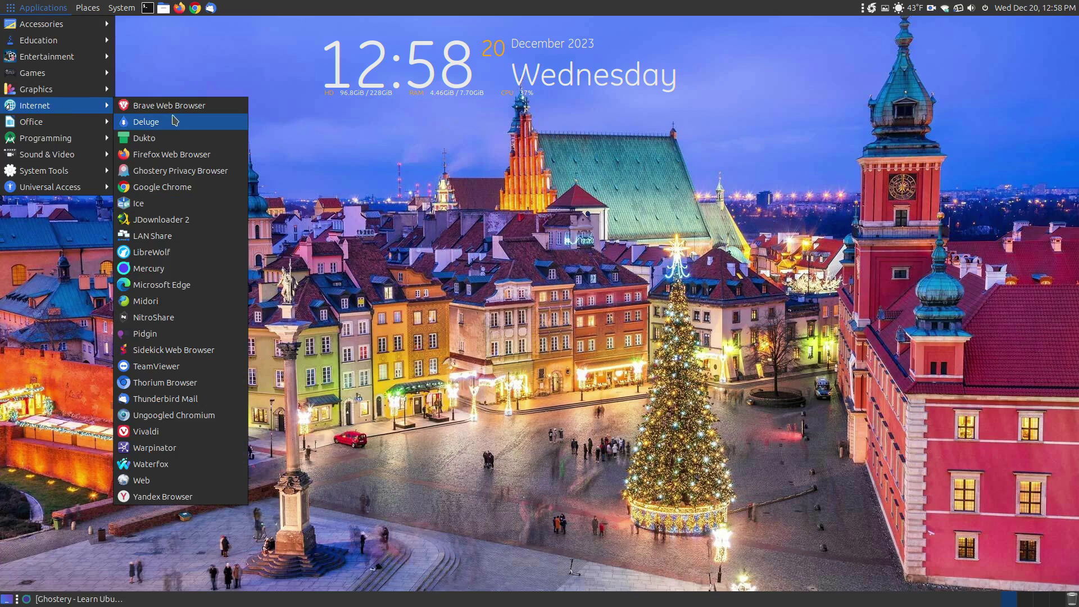
{"action": "left_click", "coordinate": [230, 174]}
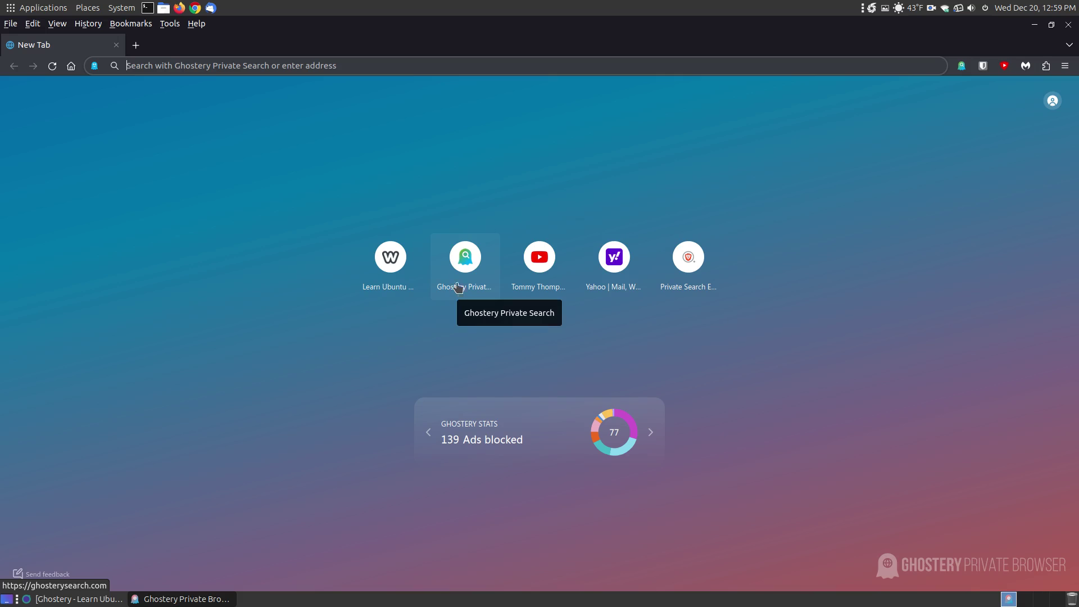
View Ghostery Private Search through its home screen shortcut and return to the browser's home page
{"action": "left_click", "coordinate": [458, 287]}
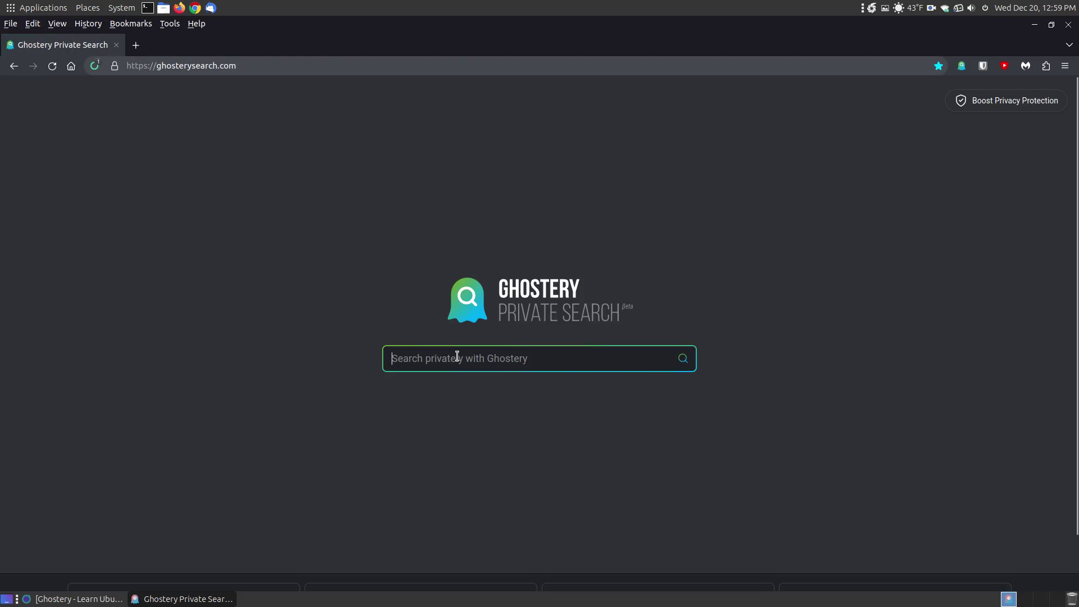
{"action": "left_click", "coordinate": [71, 67]}
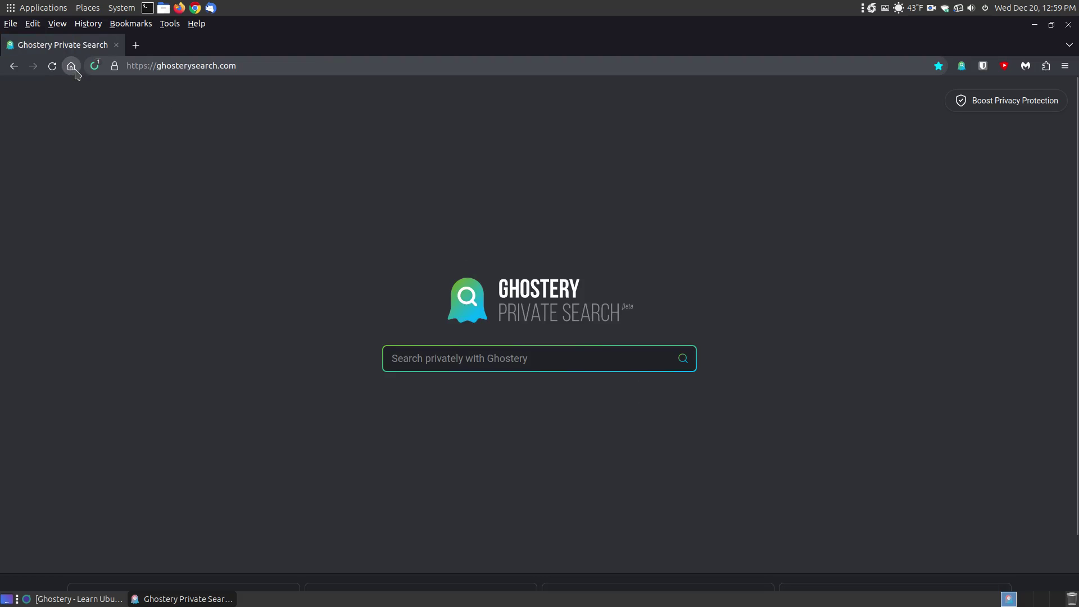
Open the toolbar customization page in Ghostery
{"action": "right_click", "coordinate": [987, 70]}
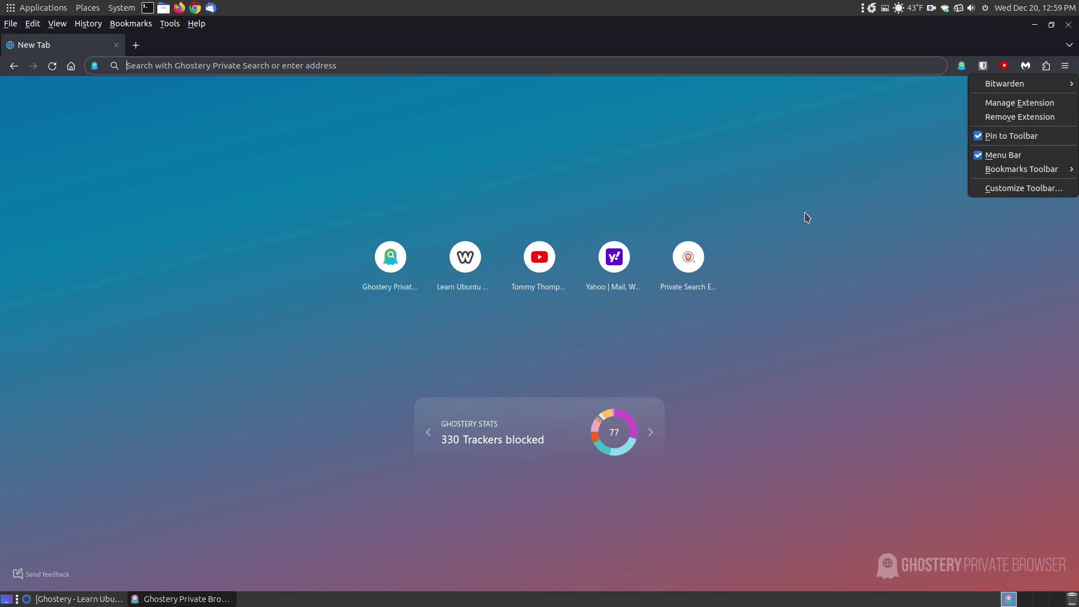
{"action": "left_click", "coordinate": [1022, 187]}
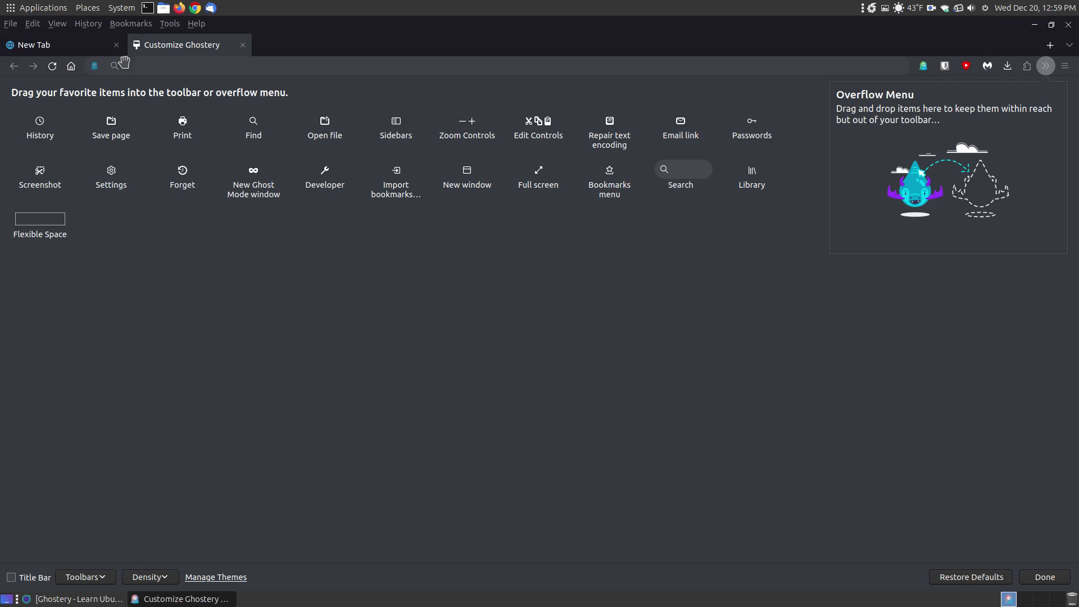
Close the toolbar customization page, and view Ghostery Private Search through its extension shortcut before closing it
{"action": "left_click", "coordinate": [242, 45]}
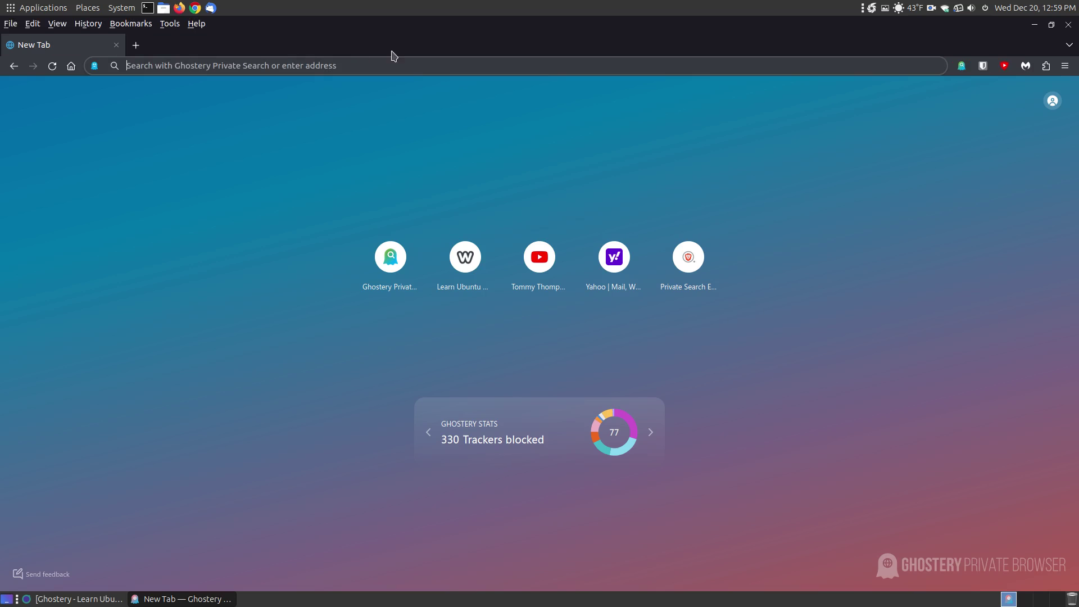
{"action": "left_click", "coordinate": [961, 67]}
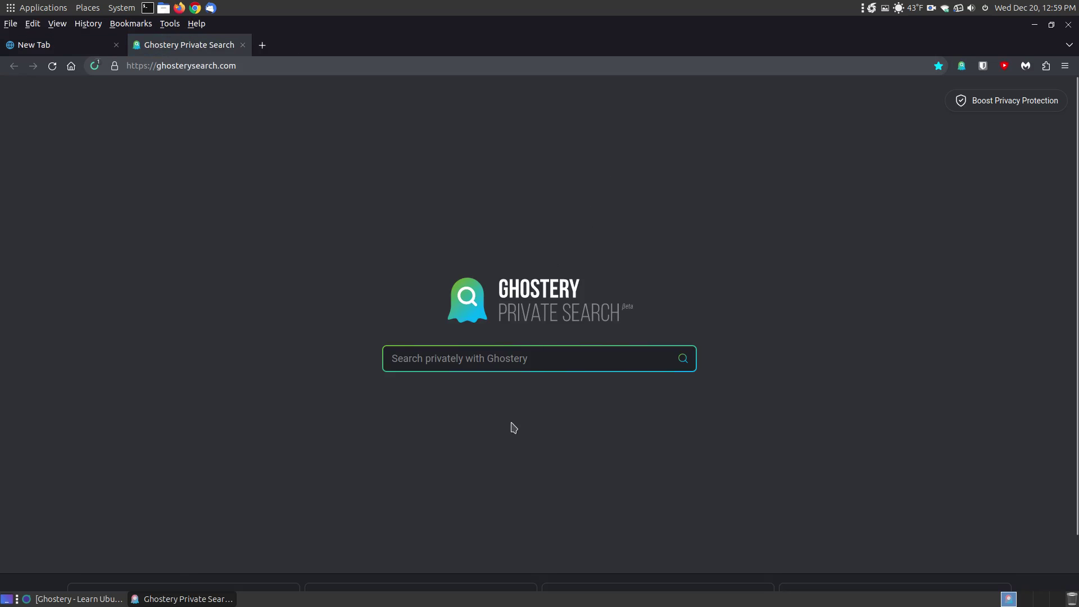
{"action": "left_click", "coordinate": [243, 45]}
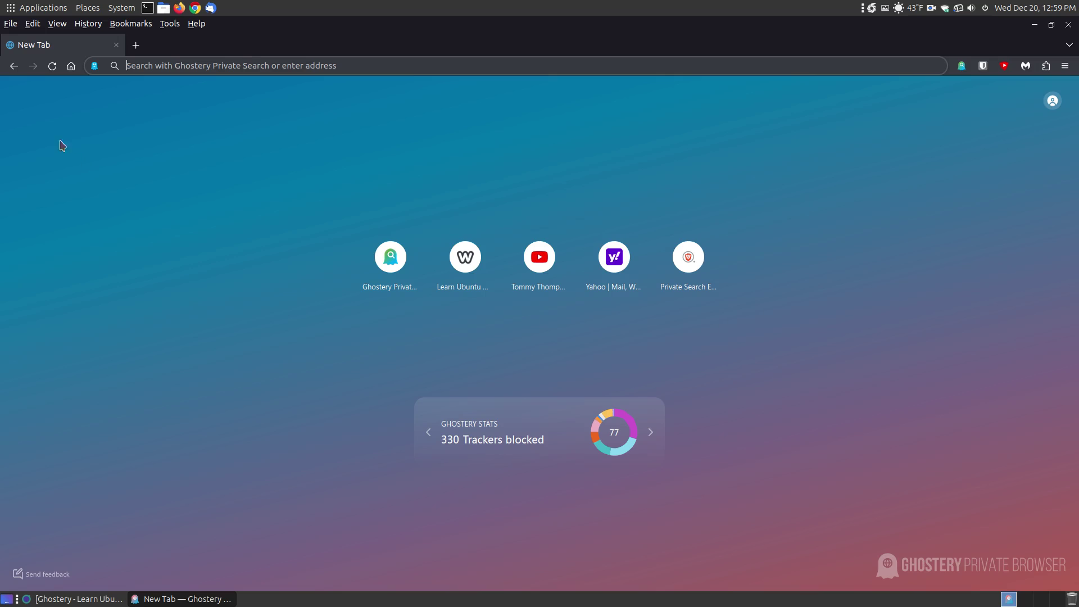
Check the Ghostery protection panel on the home page, and open Yahoo to view the trackers detected there
{"action": "left_click", "coordinate": [95, 67]}
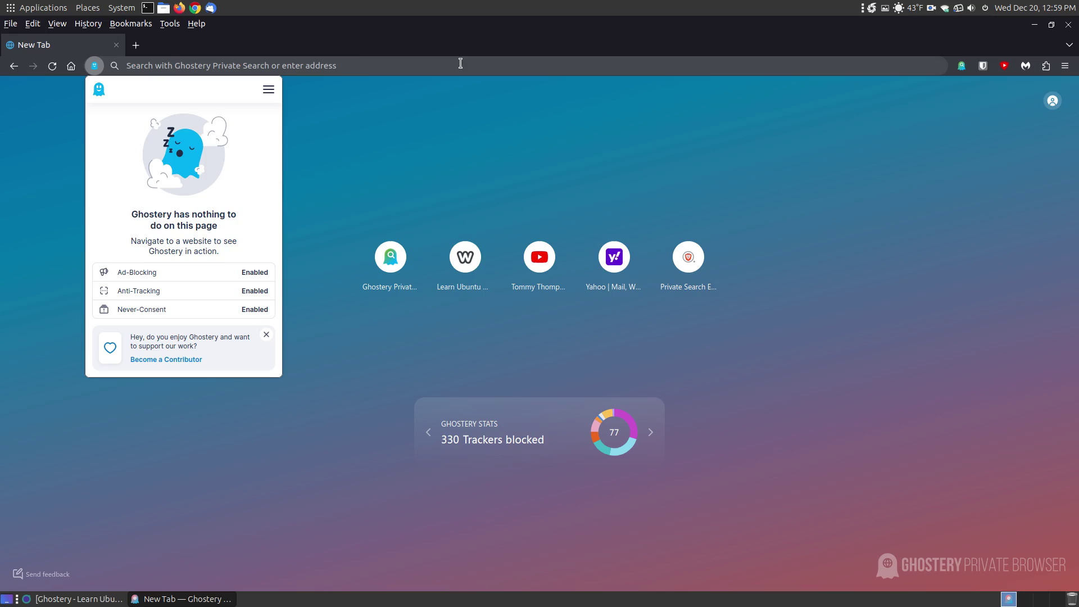
{"action": "left_click", "coordinate": [366, 72]}
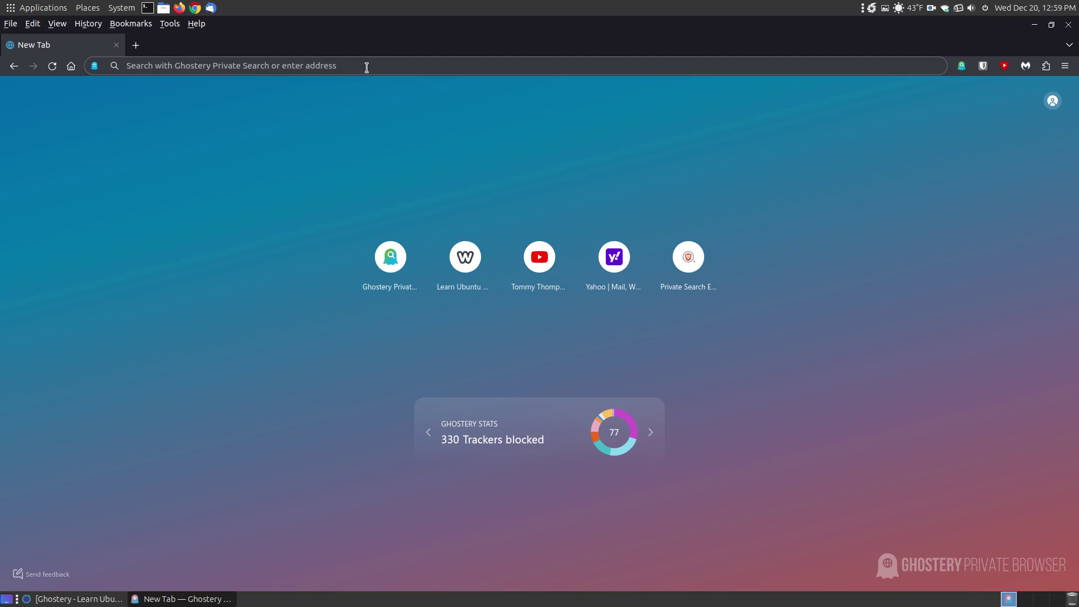
{"action": "left_click", "coordinate": [614, 254]}
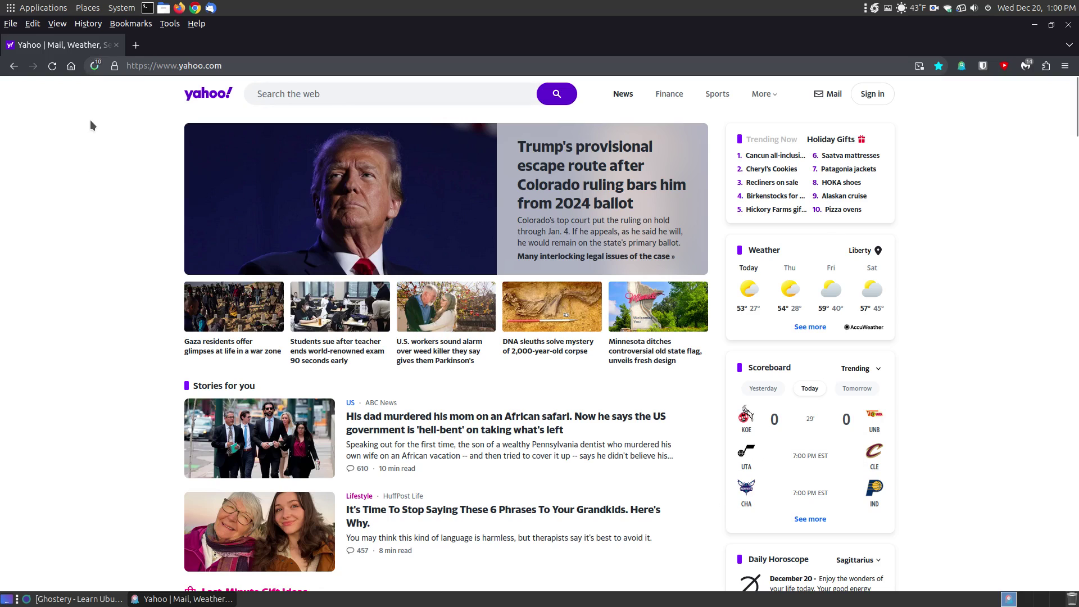
{"action": "left_click", "coordinate": [95, 65]}
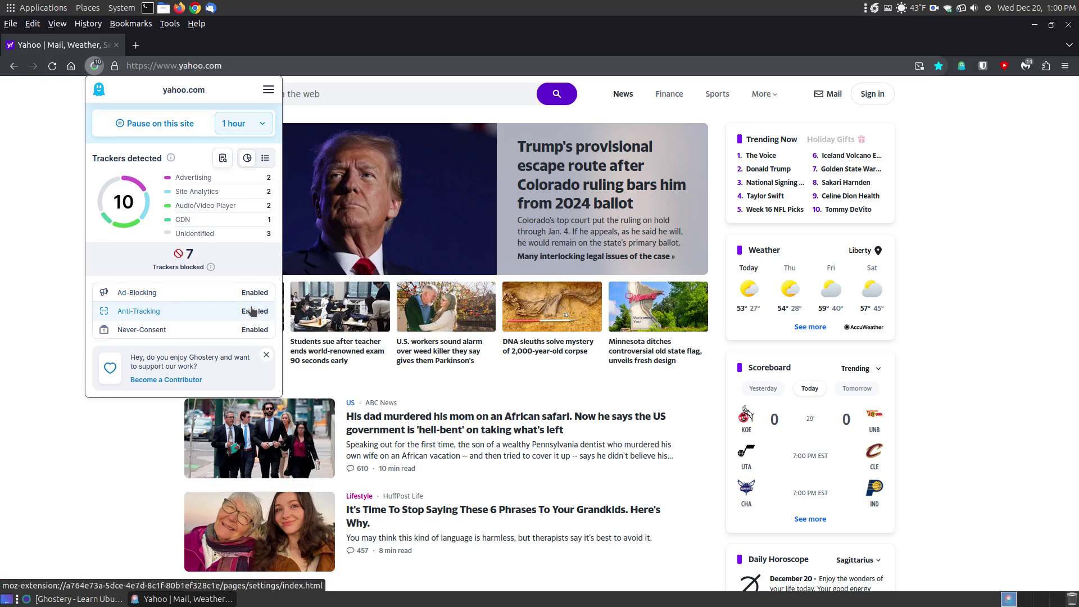
Review the Privacy protection, Websites and WhoTracks.Me pages of the Ghostery extension settings and return to the home page
{"action": "left_click", "coordinate": [273, 90]}
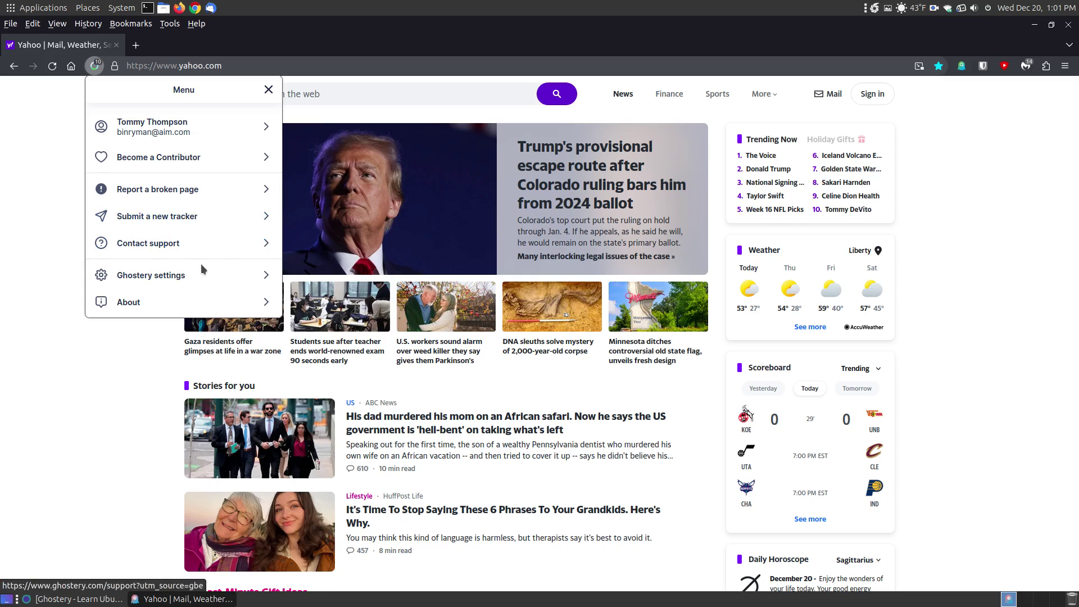
{"action": "left_click", "coordinate": [157, 282]}
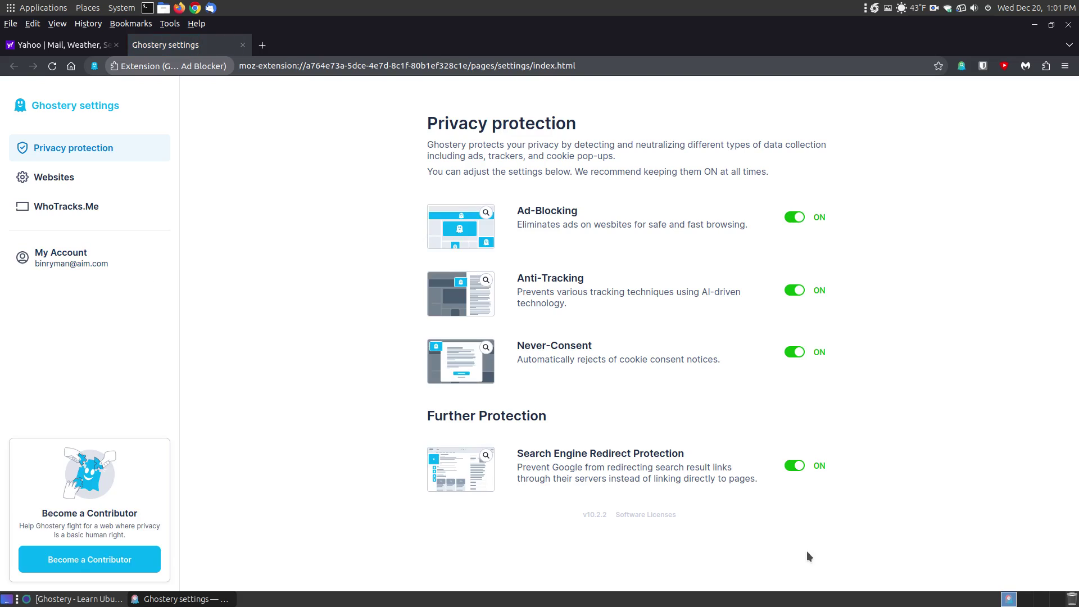
{"action": "left_click", "coordinate": [53, 184]}
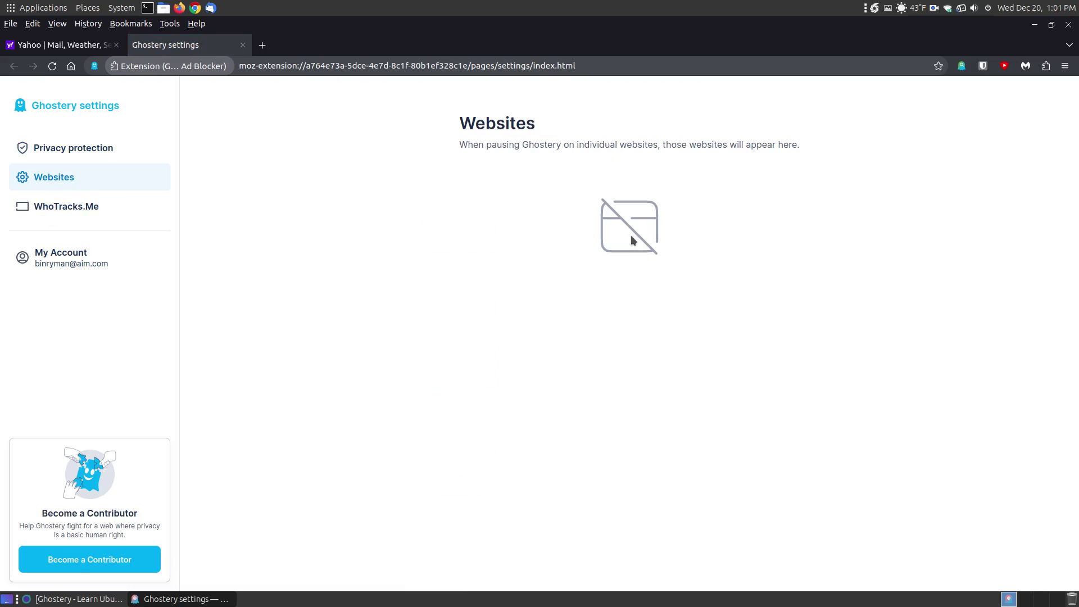
{"action": "left_click", "coordinate": [43, 214]}
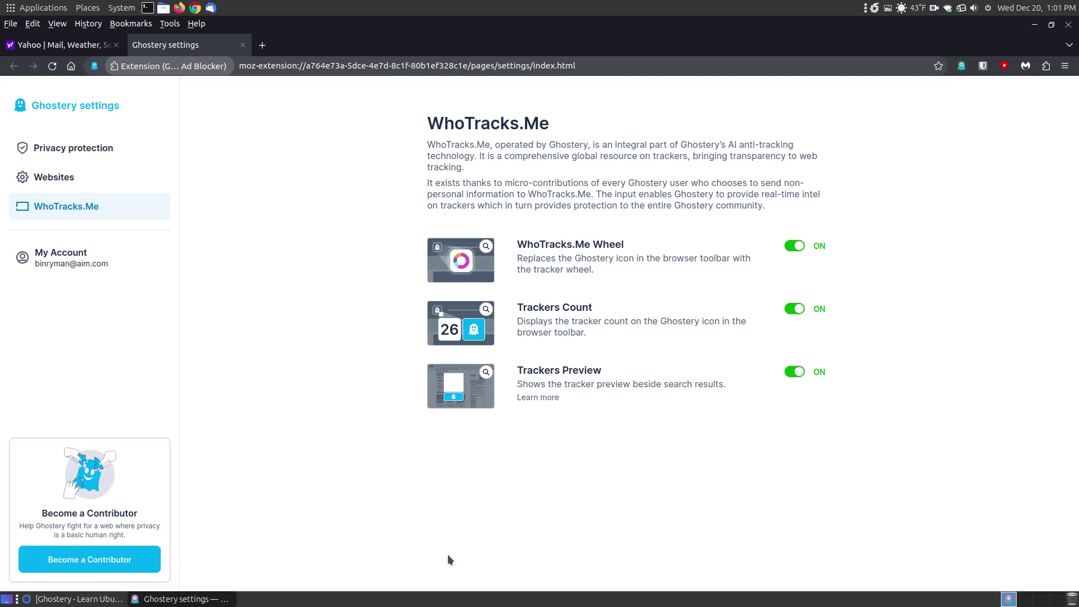
{"action": "left_click", "coordinate": [243, 47]}
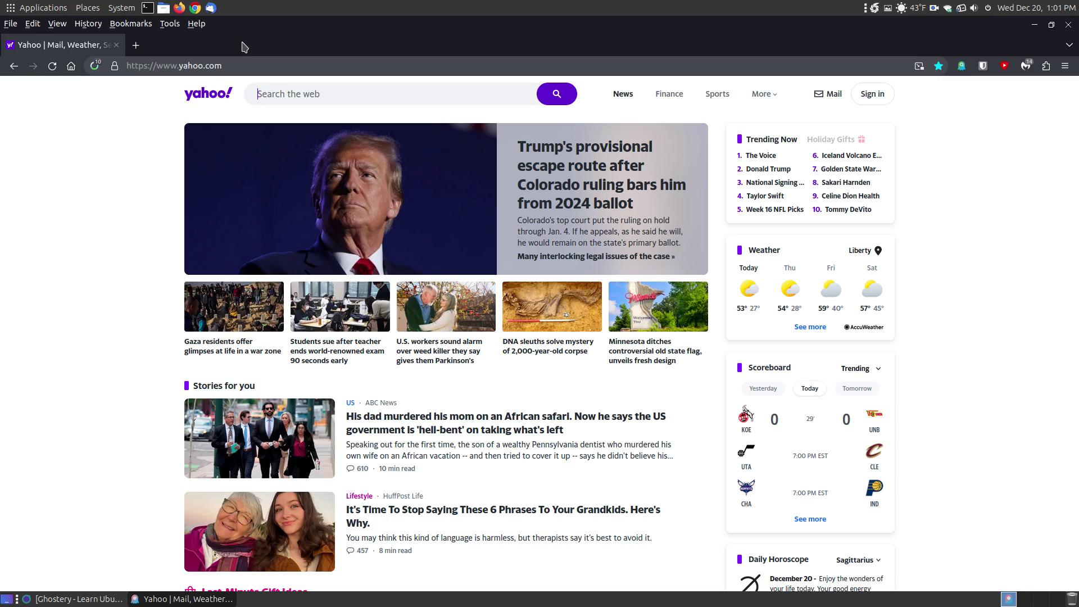
{"action": "left_click", "coordinate": [71, 67]}
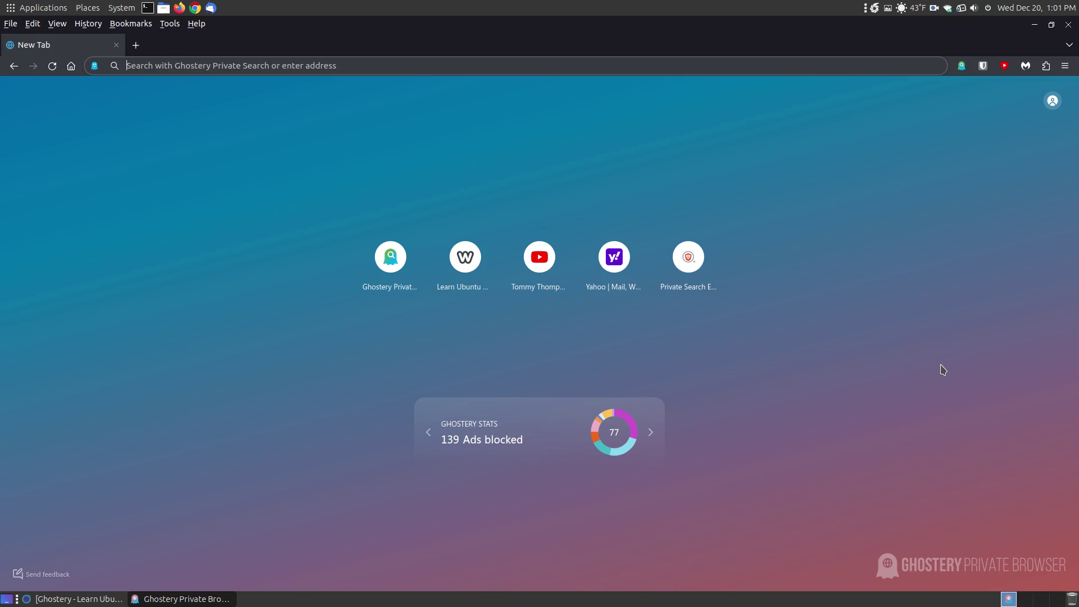
Switch to Firefox, examine the Home section of its settings and its new tab page, and minimize the window
{"action": "left_click", "coordinate": [180, 8]}
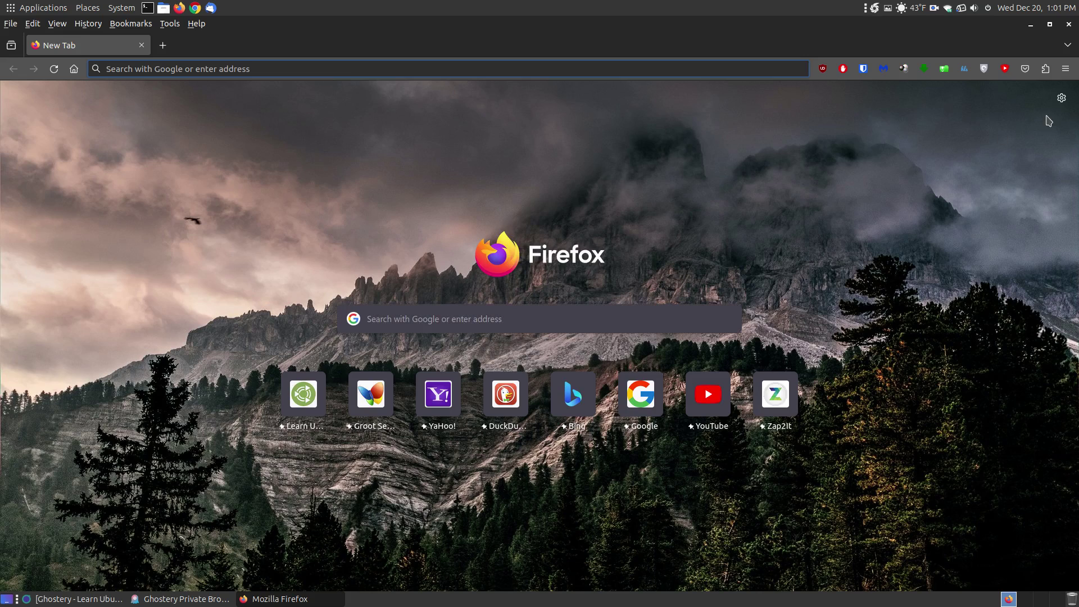
{"action": "left_click", "coordinate": [1066, 68]}
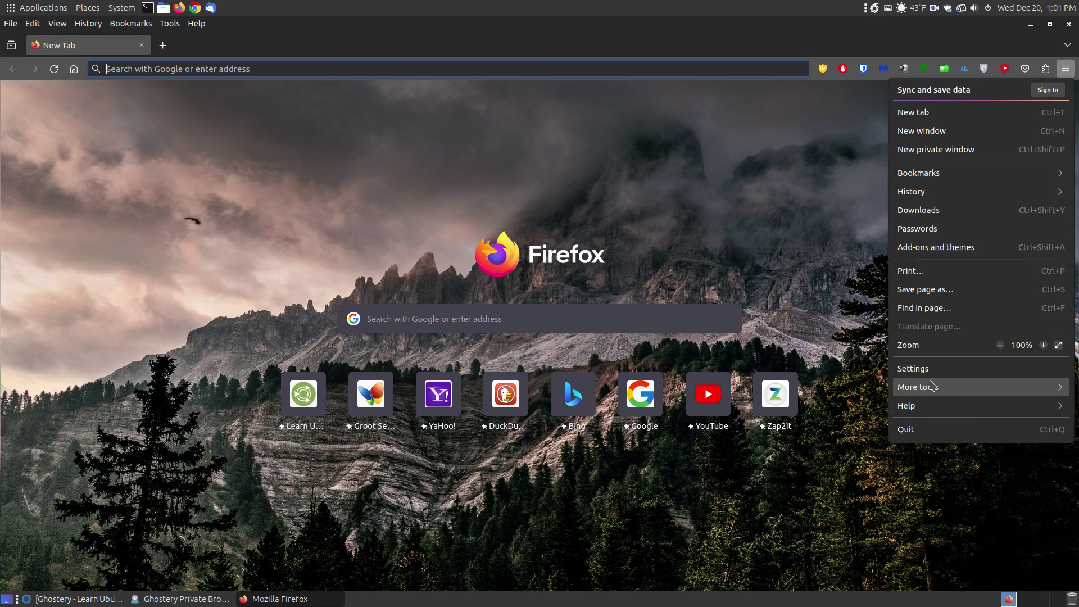
{"action": "left_click", "coordinate": [950, 370]}
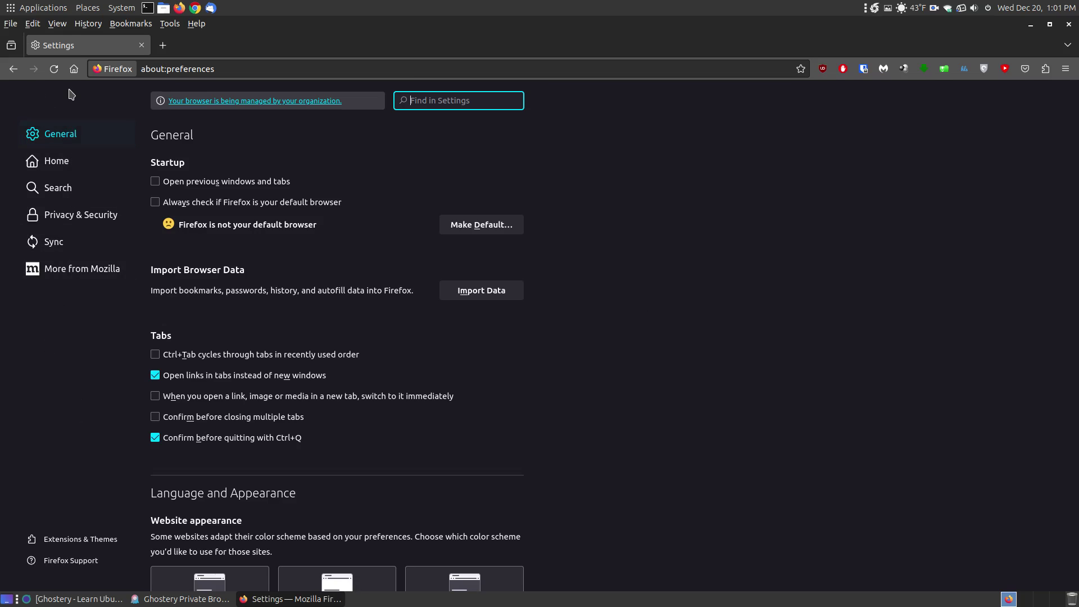
{"action": "left_click", "coordinate": [51, 171]}
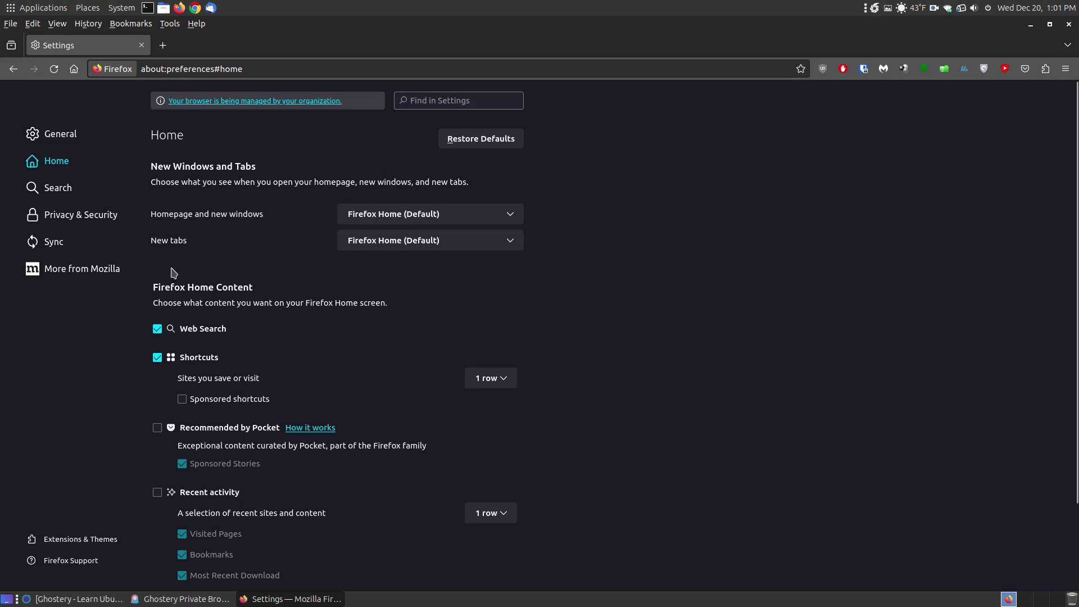
{"action": "left_click", "coordinate": [162, 45]}
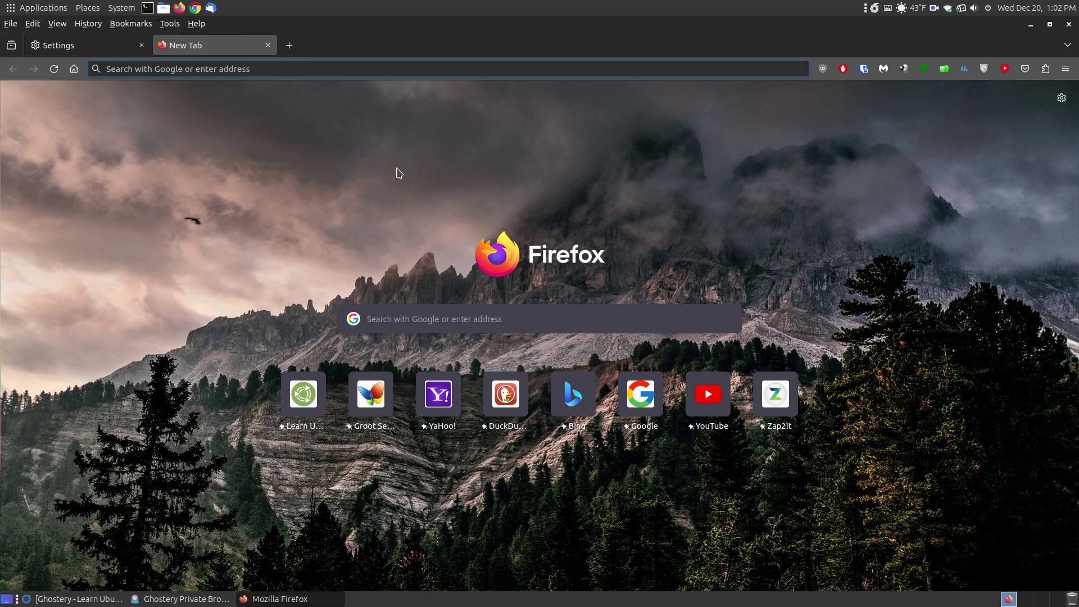
{"action": "left_click", "coordinate": [268, 45]}
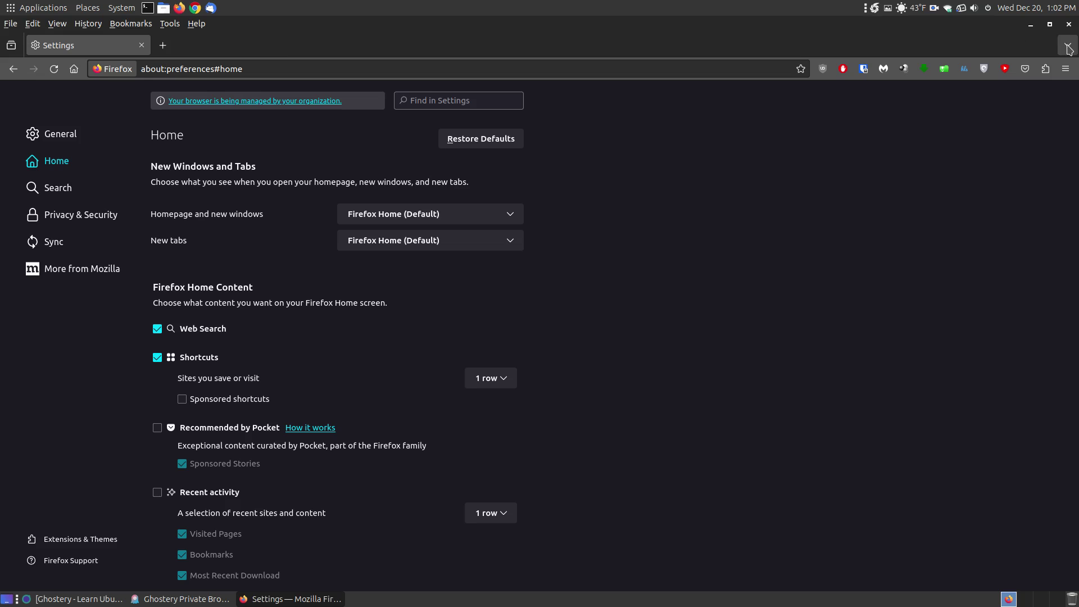
{"action": "left_click", "coordinate": [1029, 27]}
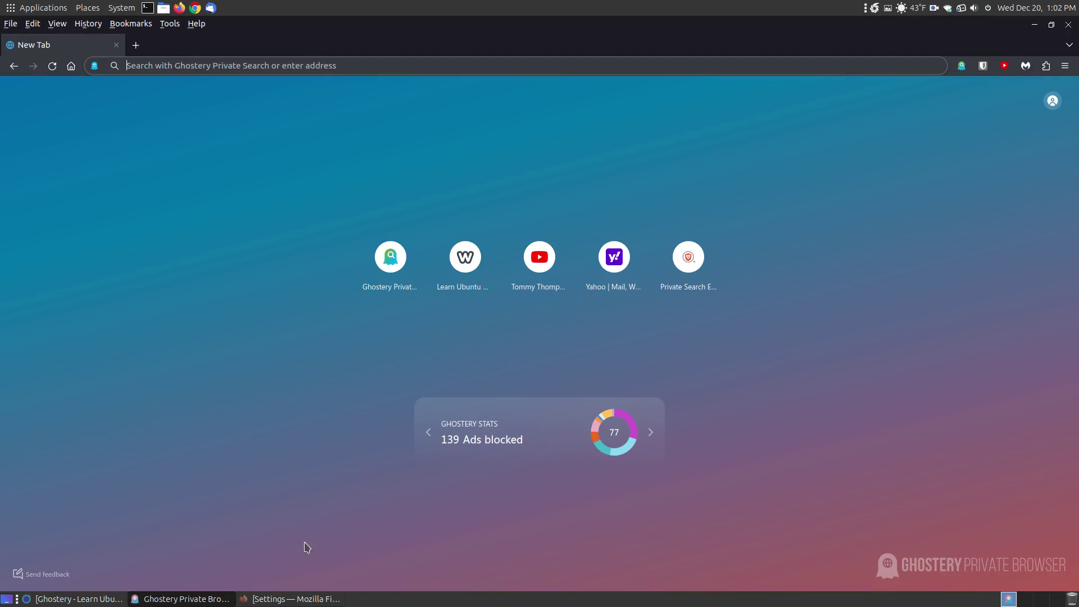
Open Ghostery's browser settings and compare their list of sections with the one in Firefox's settings
{"action": "left_click", "coordinate": [1066, 66]}
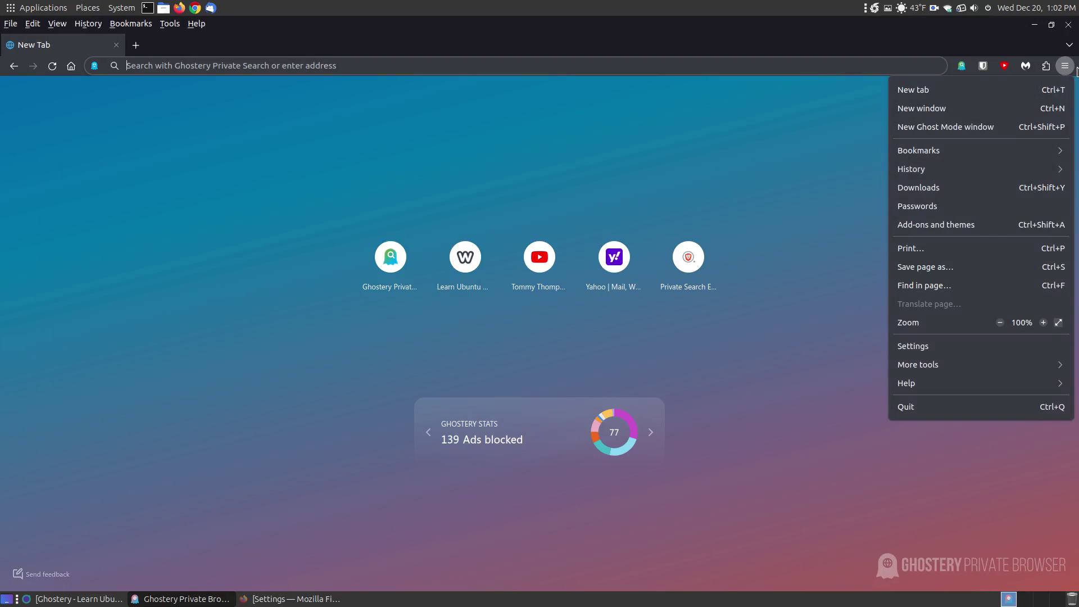
{"action": "left_click", "coordinate": [906, 348]}
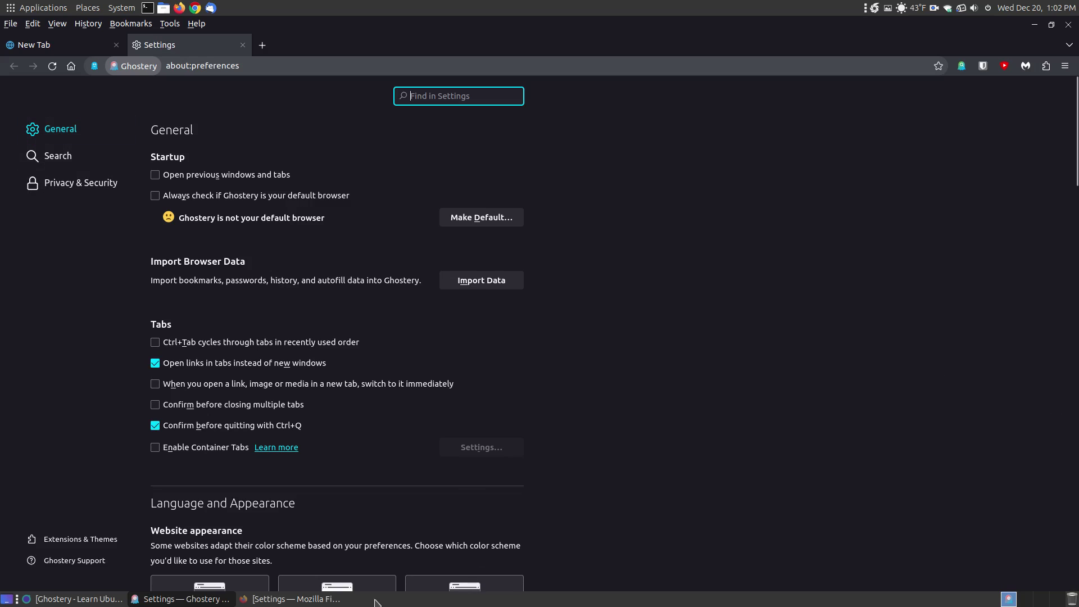
{"action": "left_click", "coordinate": [273, 600]}
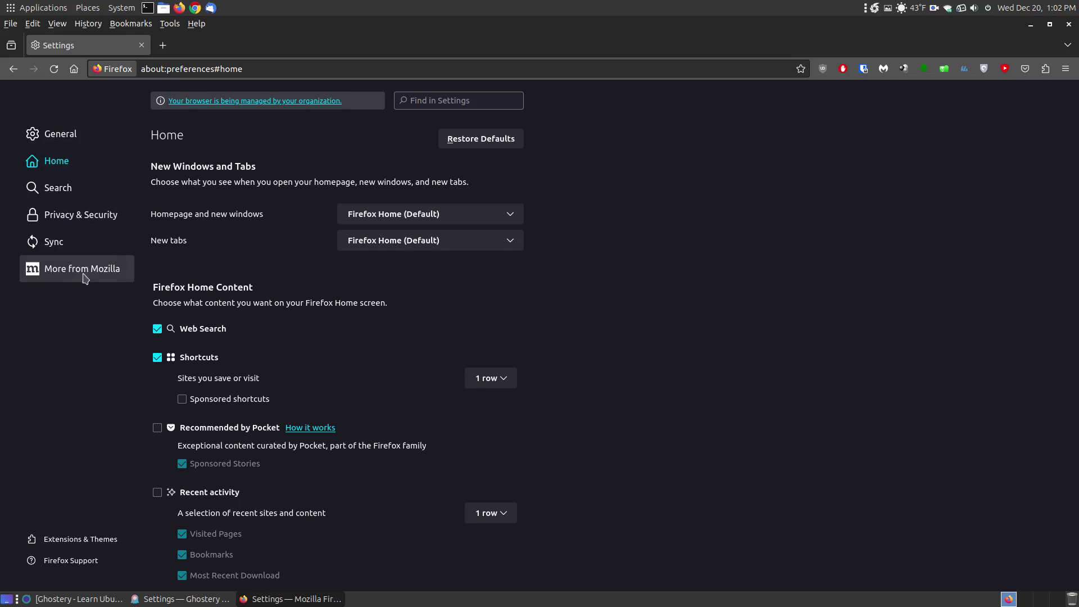
{"action": "left_click", "coordinate": [181, 604]}
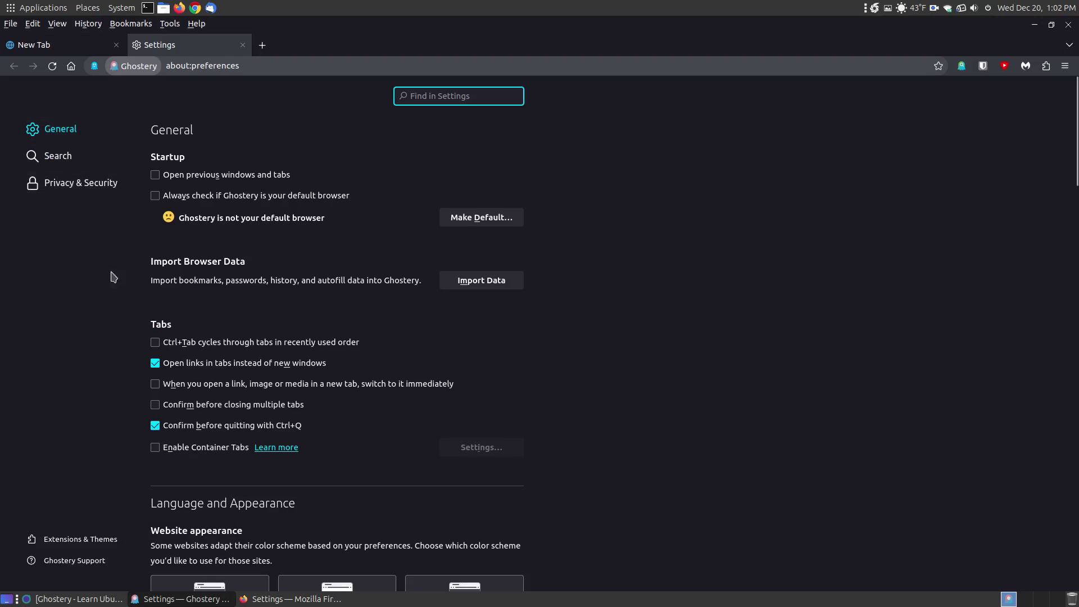
Look through Ghostery's Privacy & Security settings and return to the General section
{"action": "left_click", "coordinate": [80, 182]}
{"action": "scroll", "coordinate": [666, 366], "scroll_direction": "down", "scroll_amount": 10}
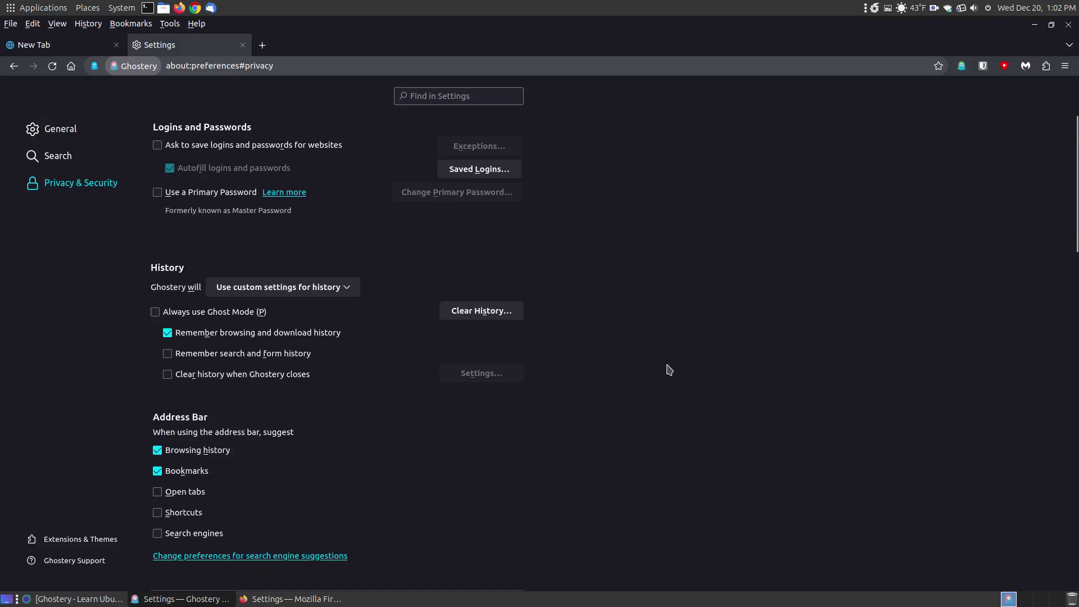
{"action": "scroll", "coordinate": [677, 384], "scroll_direction": "down", "scroll_amount": 10}
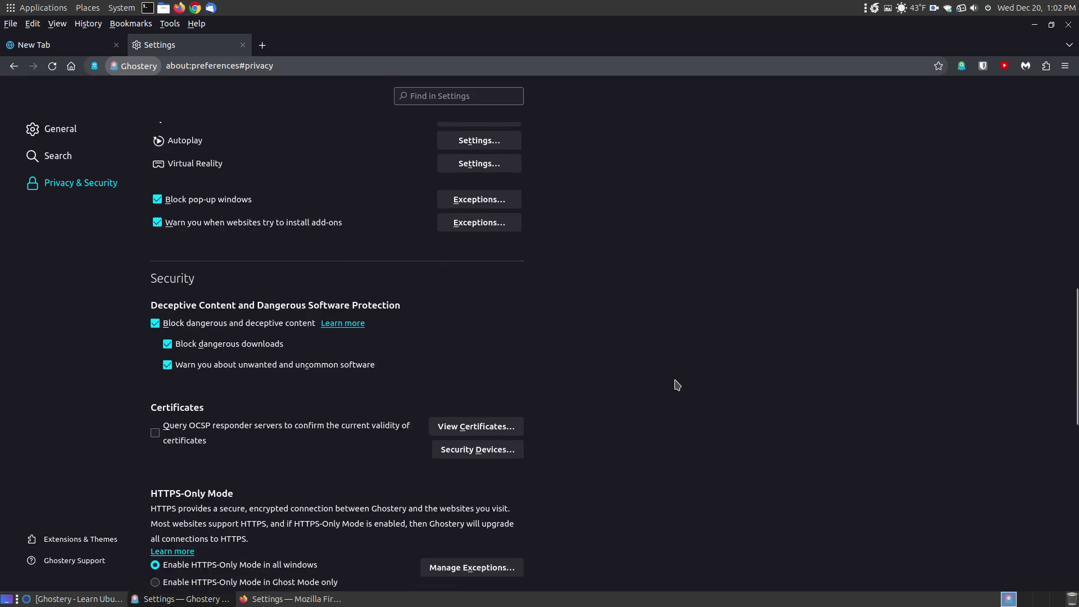
{"action": "scroll", "coordinate": [677, 385], "scroll_direction": "up", "scroll_amount": 10}
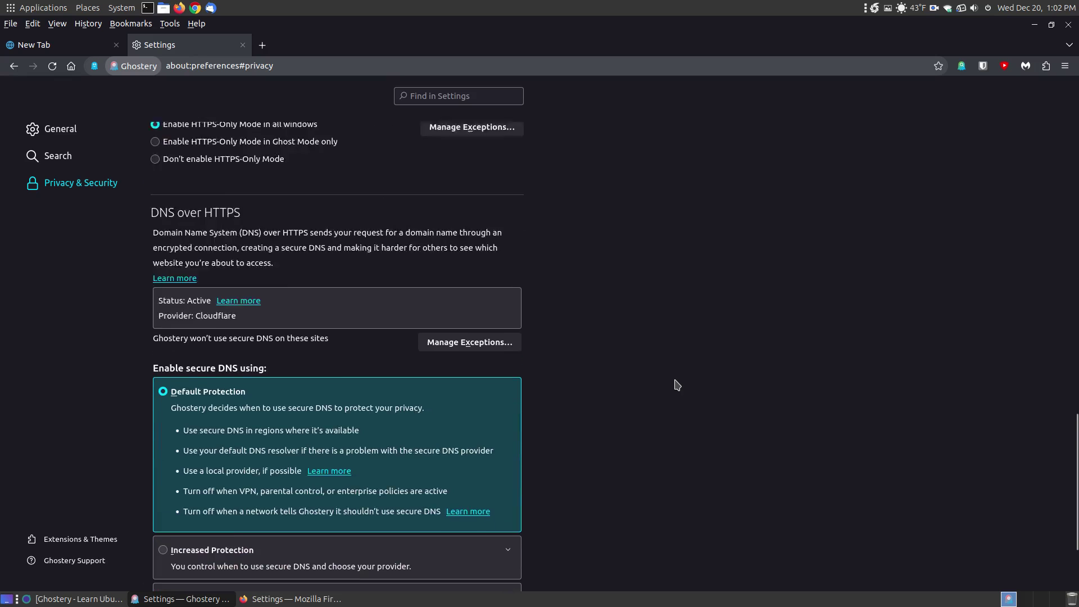
{"action": "scroll", "coordinate": [677, 384], "scroll_direction": "up", "scroll_amount": 6}
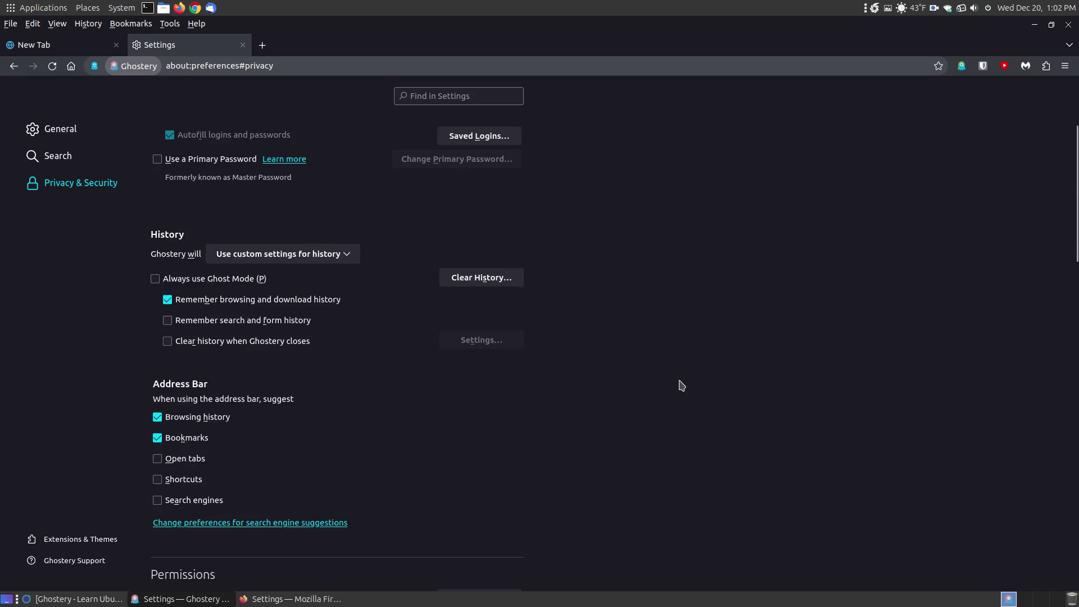
{"action": "left_click", "coordinate": [61, 129]}
Compare Firefox's Home settings with Ghostery's General settings, and close the Ghostery settings page
{"action": "left_click", "coordinate": [318, 605]}
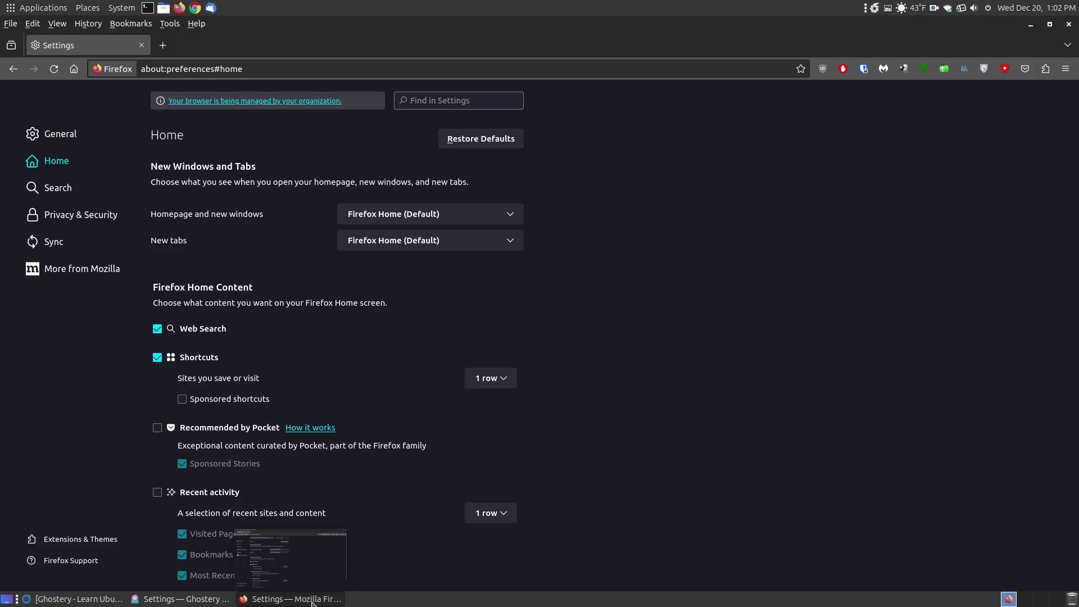
{"action": "left_click", "coordinate": [172, 601]}
{"action": "left_click", "coordinate": [171, 601]}
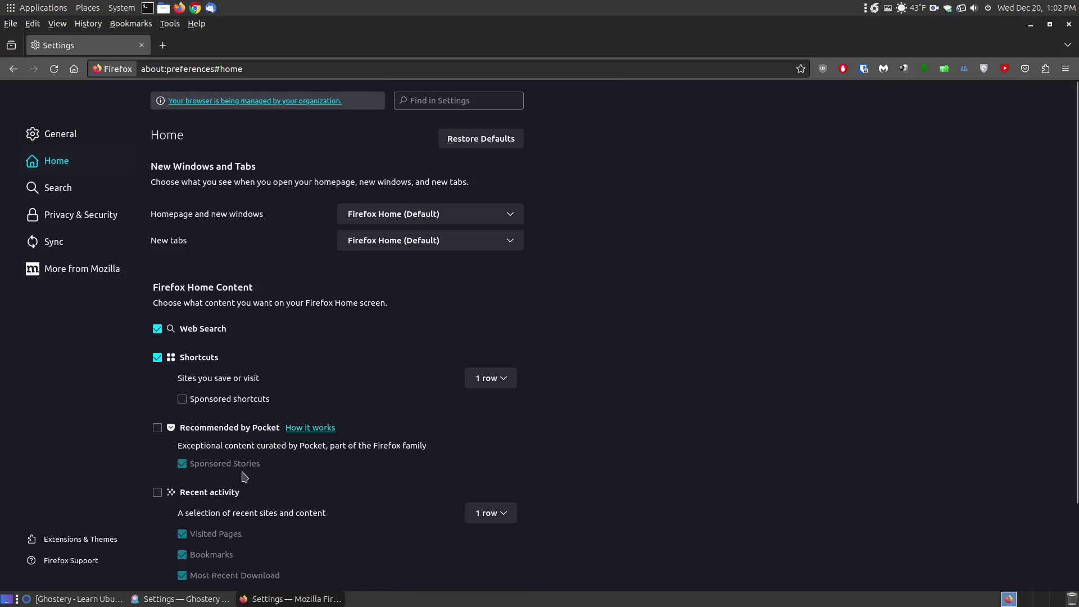
{"action": "left_click", "coordinate": [180, 600]}
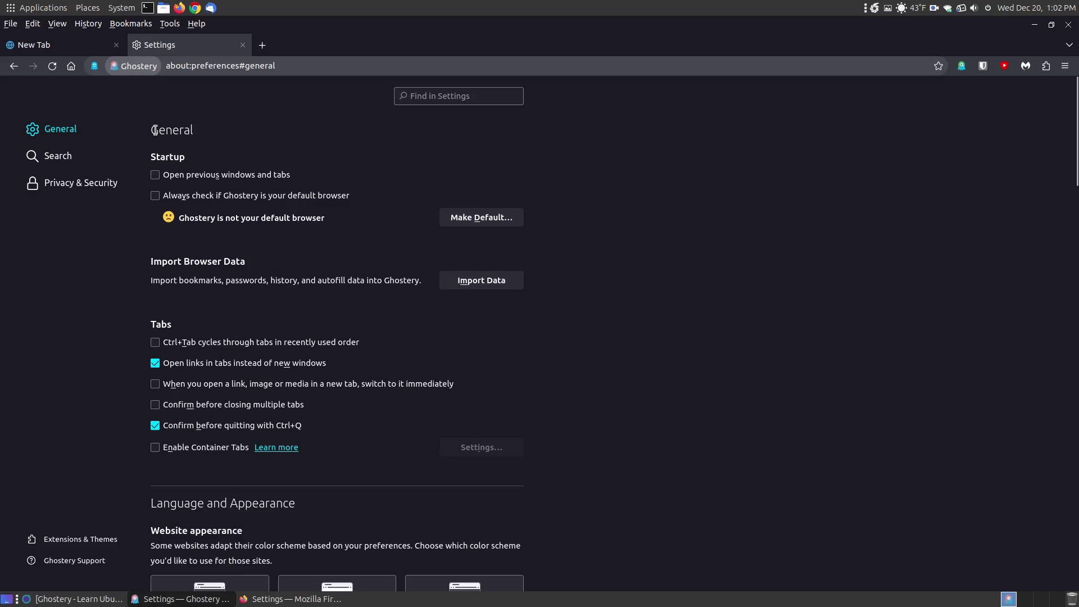
{"action": "left_click", "coordinate": [243, 45]}
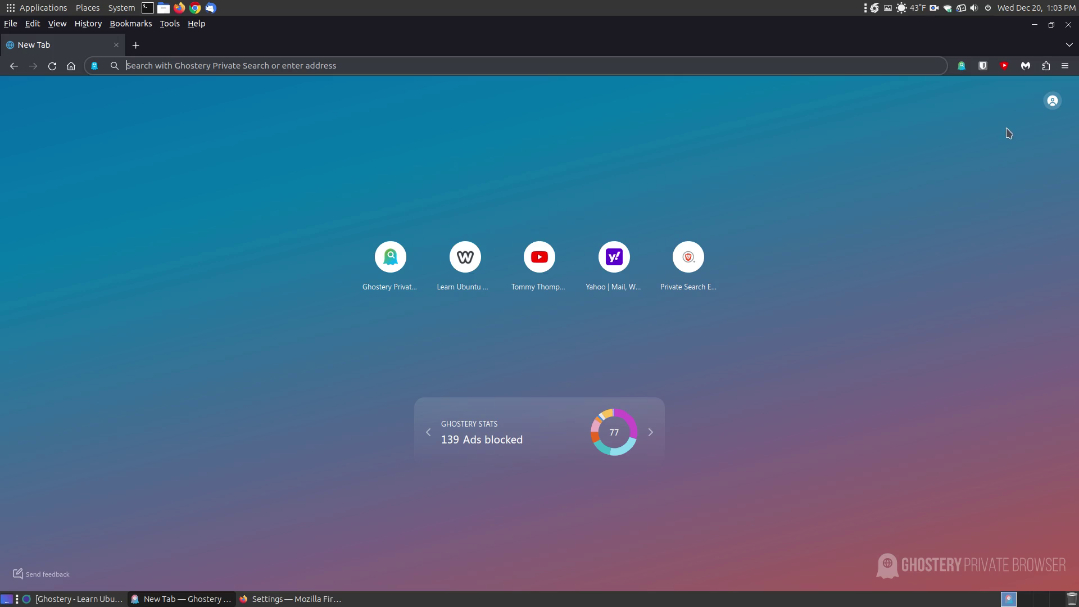
Open Ghostery's Add-ons Manager and examine its Extensions, Themes and Plugins pages
{"action": "left_click", "coordinate": [1046, 66]}
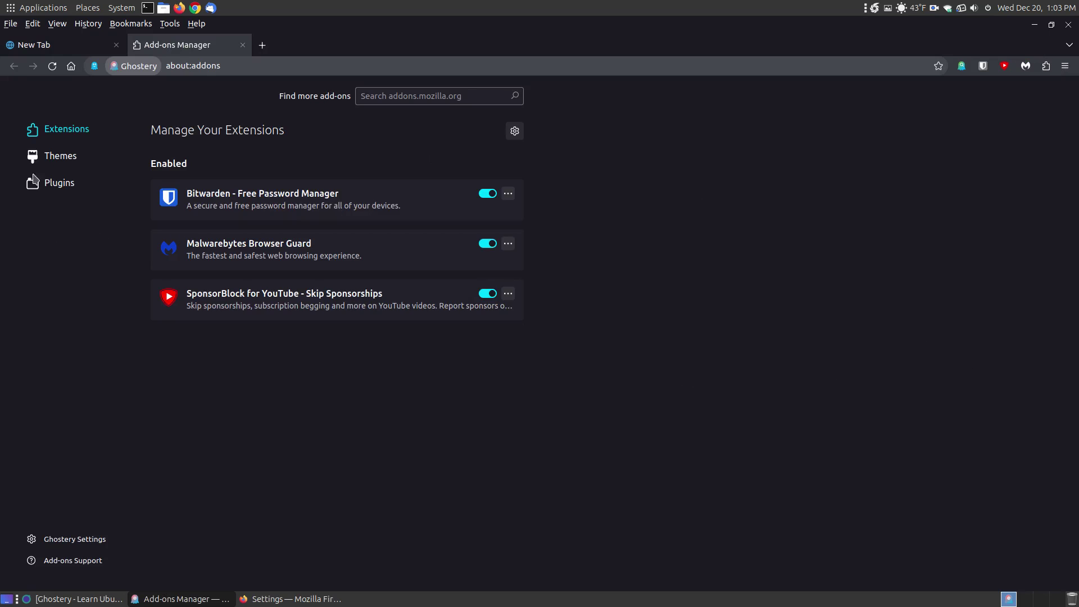
{"action": "left_click", "coordinate": [68, 160]}
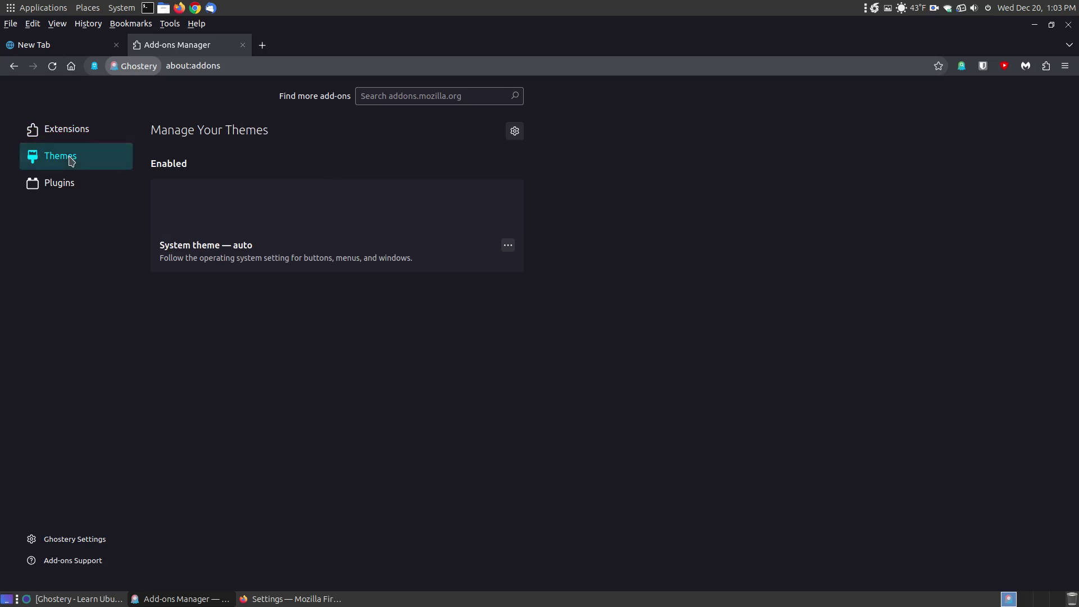
{"action": "left_click", "coordinate": [59, 191]}
{"action": "left_click", "coordinate": [62, 130]}
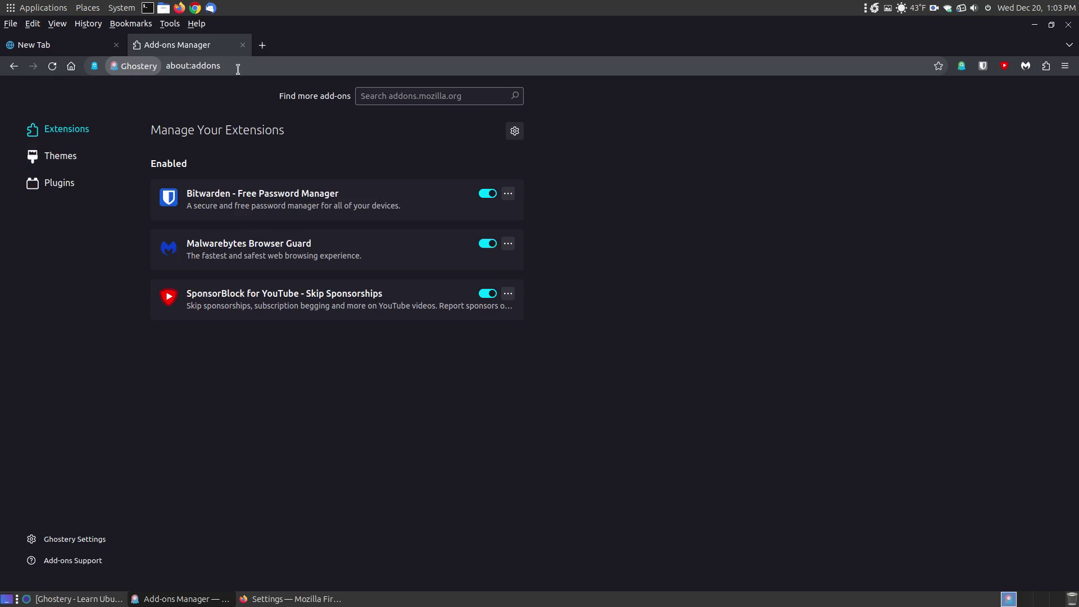
Close Ghostery's Add-ons Manager and switch to the Learn Ubuntu MATE article in Mercury, at its Additional Ghostery Privacy Browser Links
{"action": "left_click", "coordinate": [243, 45]}
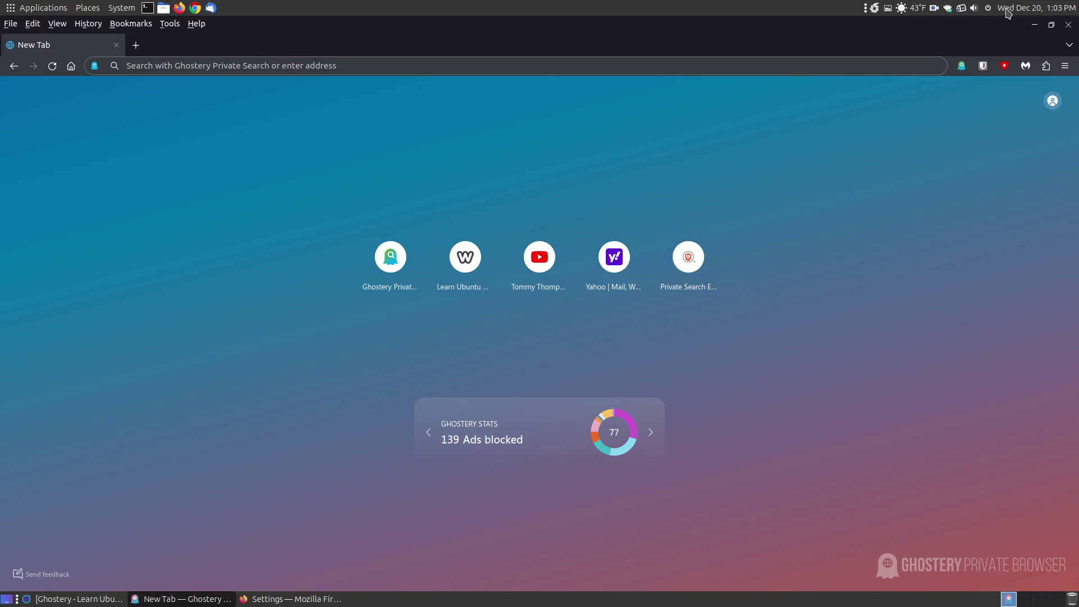
{"action": "left_click", "coordinate": [1035, 25]}
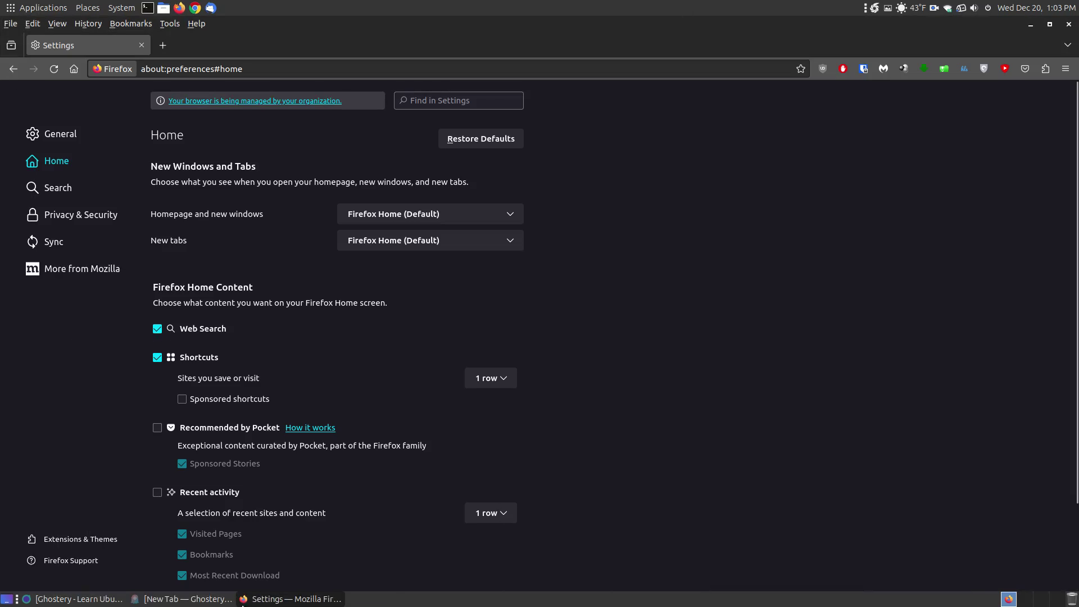
{"action": "left_click", "coordinate": [67, 599]}
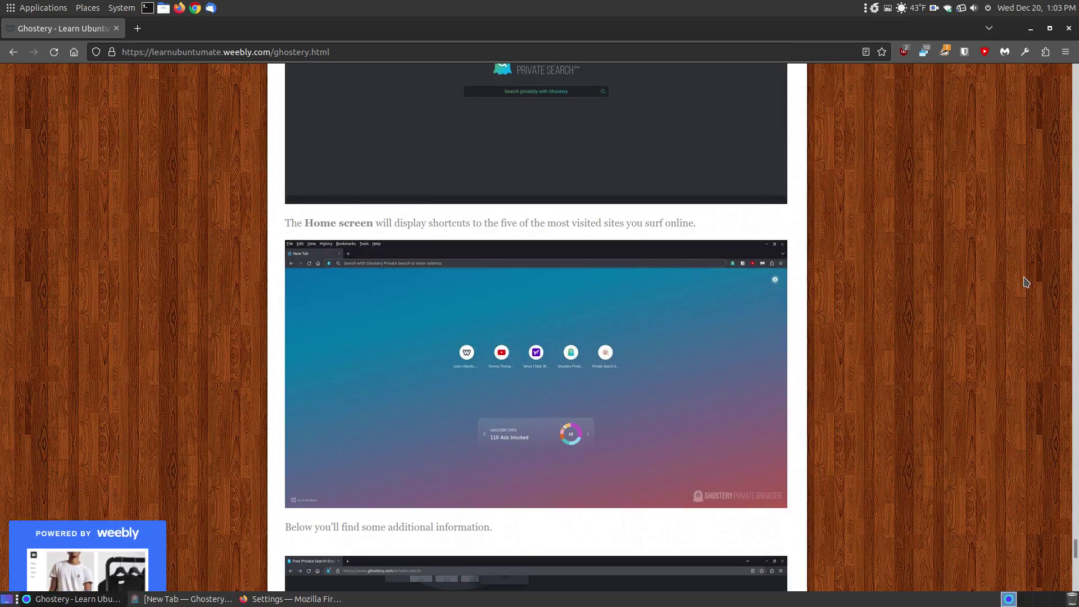
{"action": "scroll", "coordinate": [1019, 320], "scroll_direction": "down", "scroll_amount": 10}
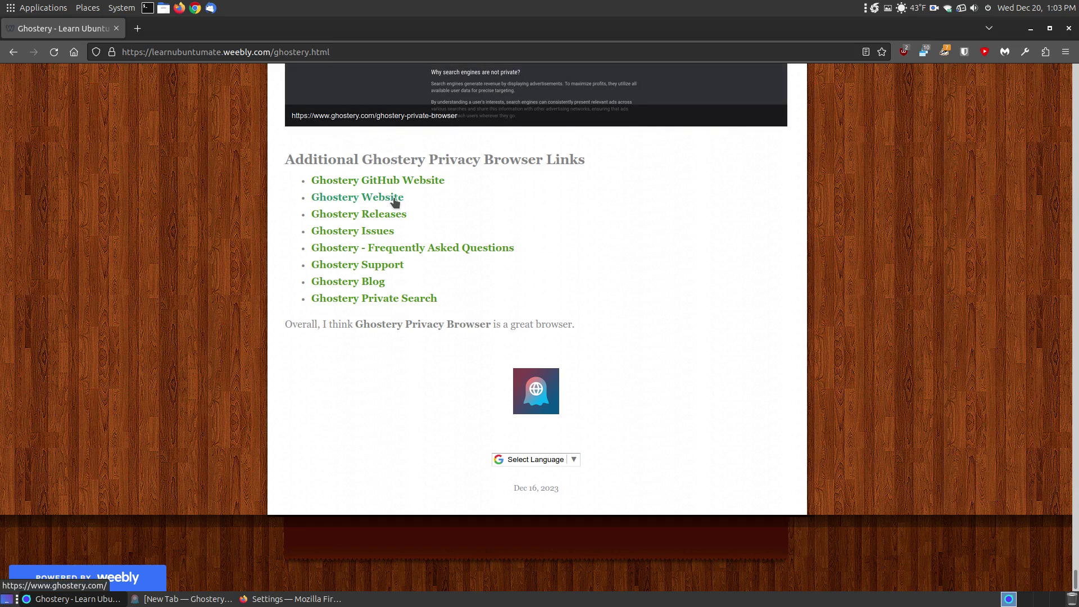
View the Ghostery Releases and Ghostery Issues pages on GitHub from the article's links, closing each one after viewing
{"action": "left_click", "coordinate": [398, 216]}
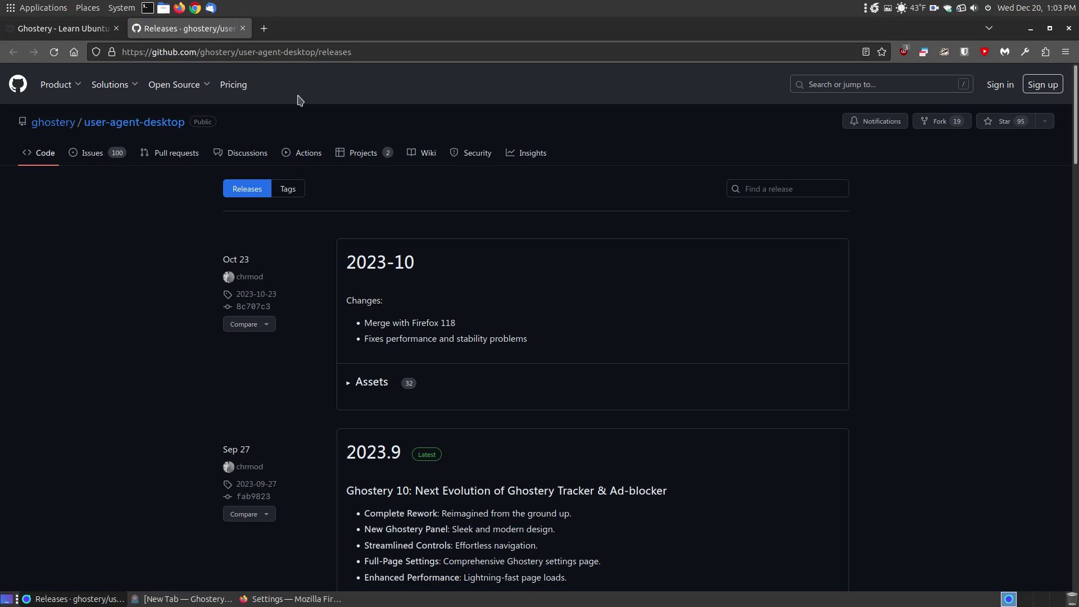
{"action": "left_click", "coordinate": [242, 28]}
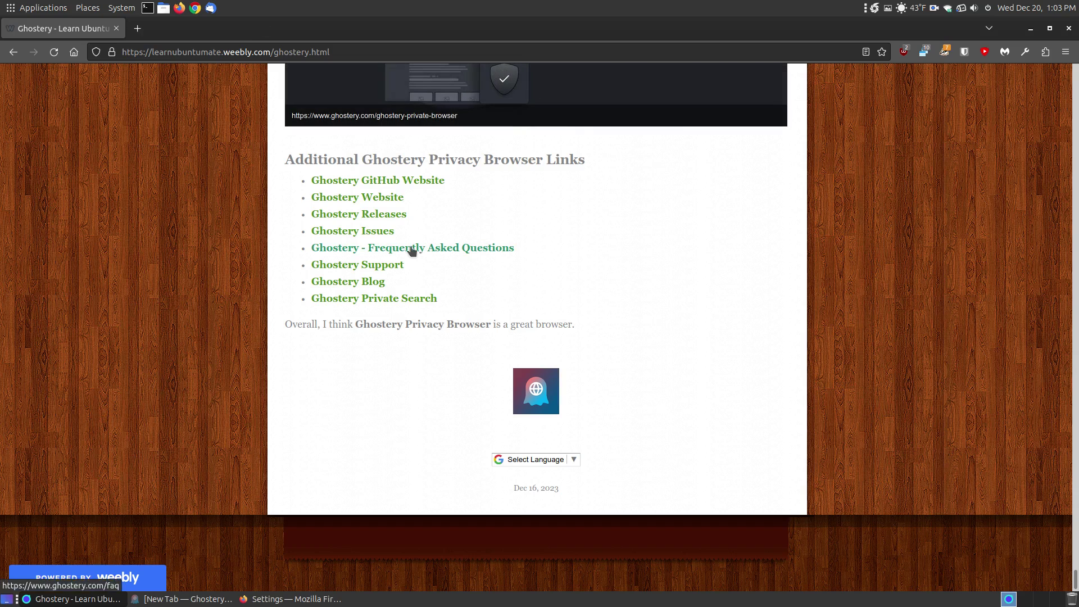
{"action": "left_click", "coordinate": [383, 234]}
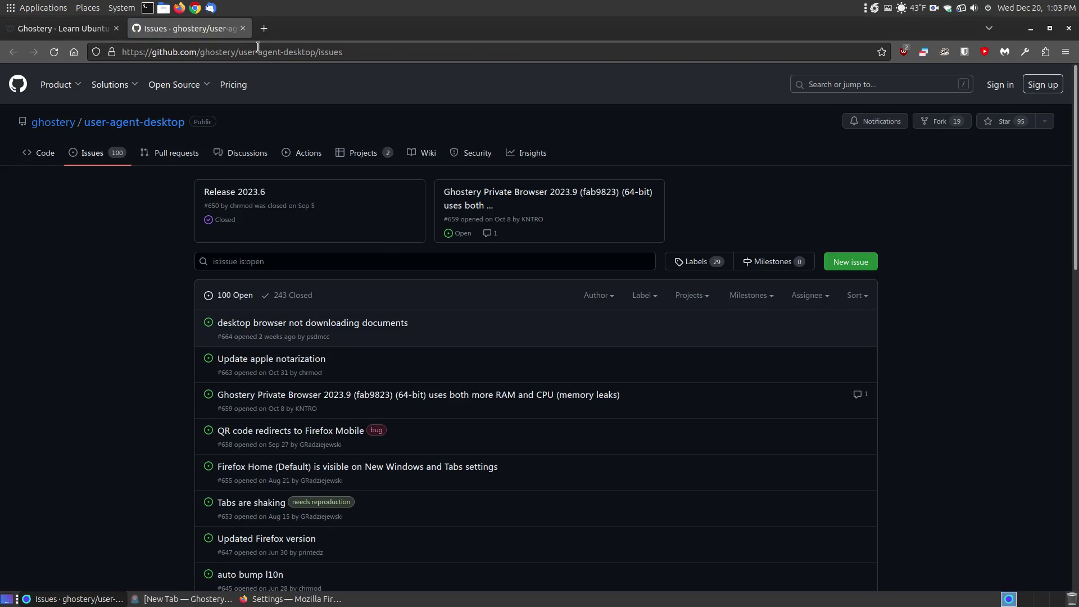
{"action": "left_click", "coordinate": [242, 28]}
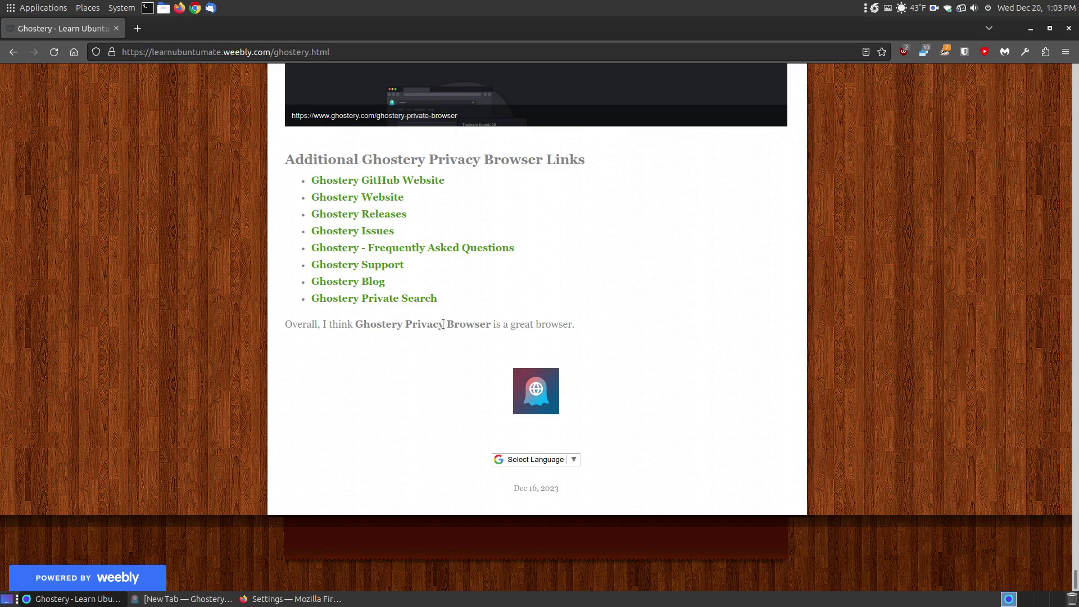
Look through Ghostery's Frequently Asked Questions and Support pages from the article's links, closing each one after viewing
{"action": "left_click", "coordinate": [396, 249]}
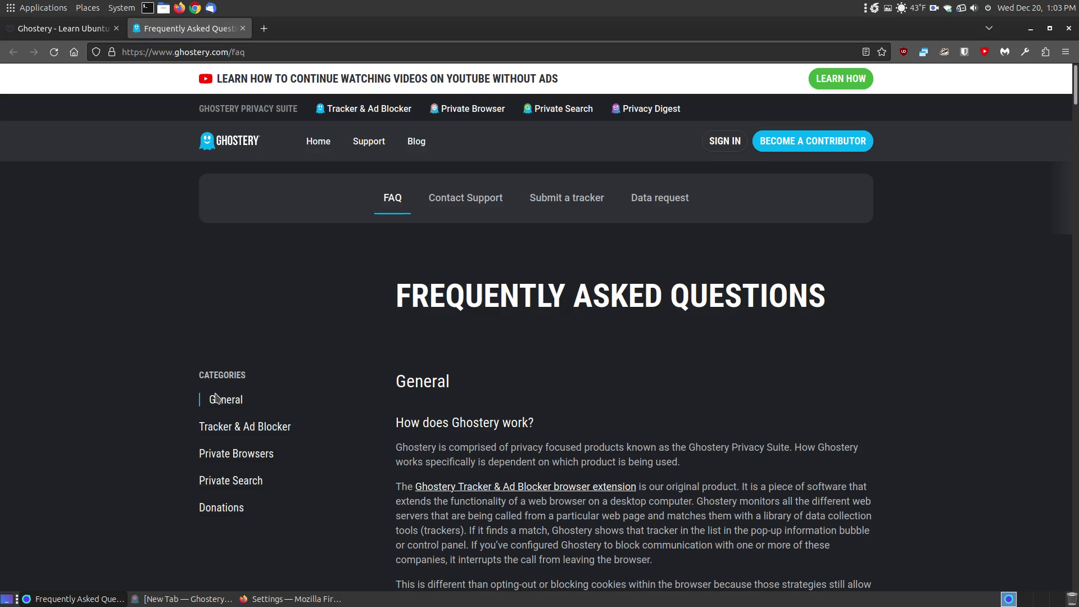
{"action": "left_click", "coordinate": [243, 28]}
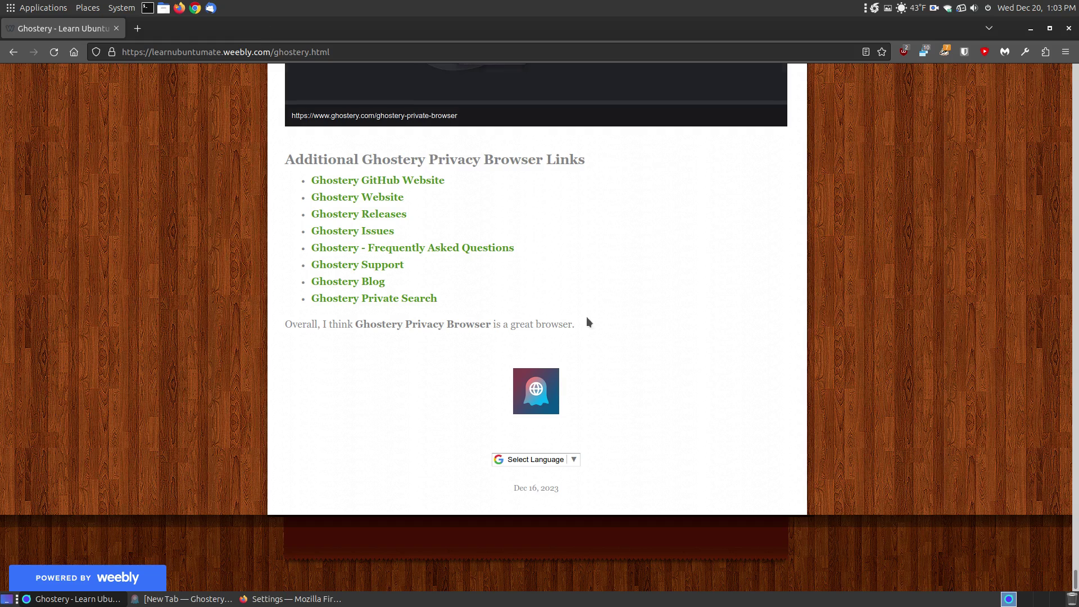
{"action": "left_click", "coordinate": [396, 266]}
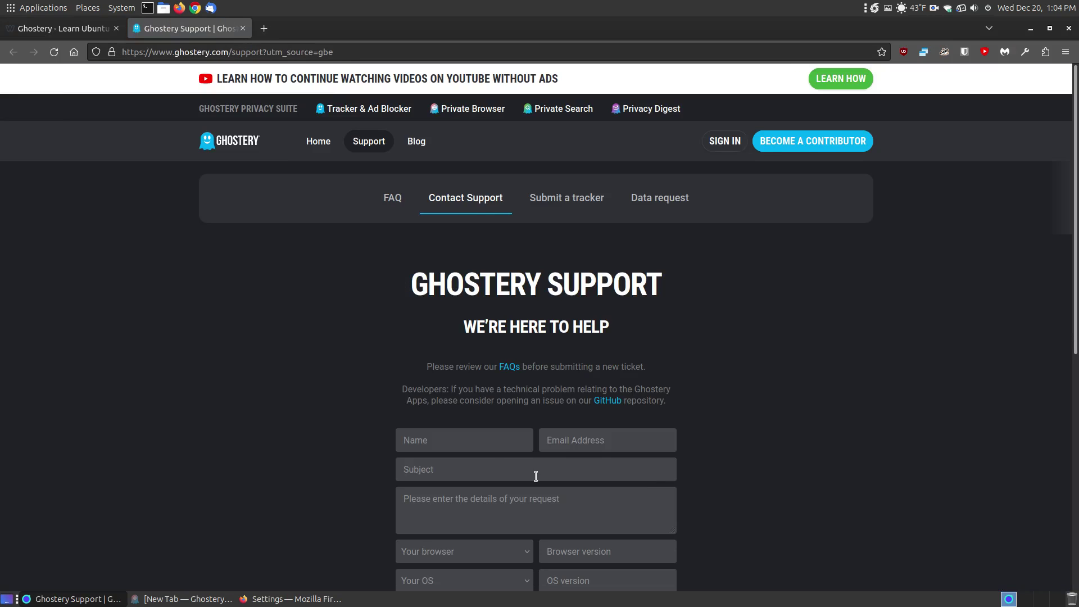
{"action": "scroll", "coordinate": [634, 489], "scroll_direction": "down", "scroll_amount": 8}
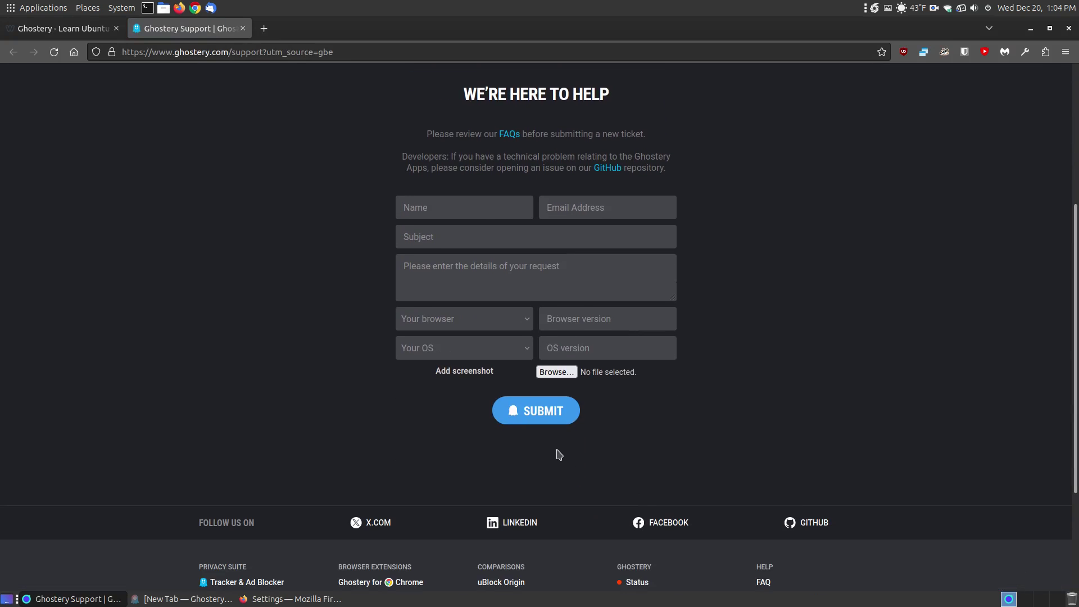
{"action": "left_click", "coordinate": [243, 28]}
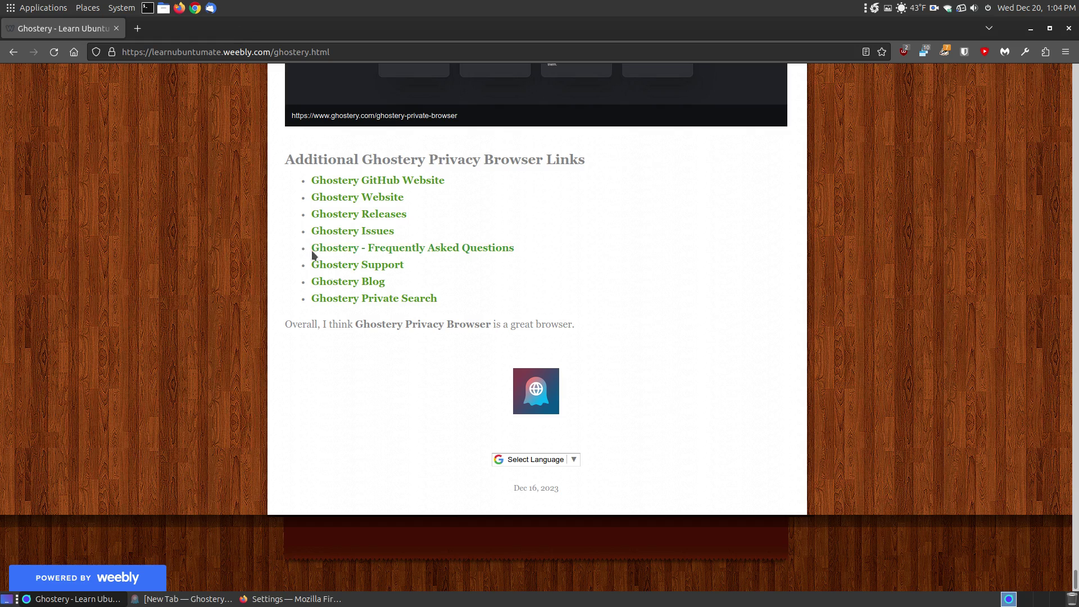
Look through the Ghostery Blog and the Ghostery Private Search page from the article's links, closing each one after viewing
{"action": "left_click", "coordinate": [373, 281]}
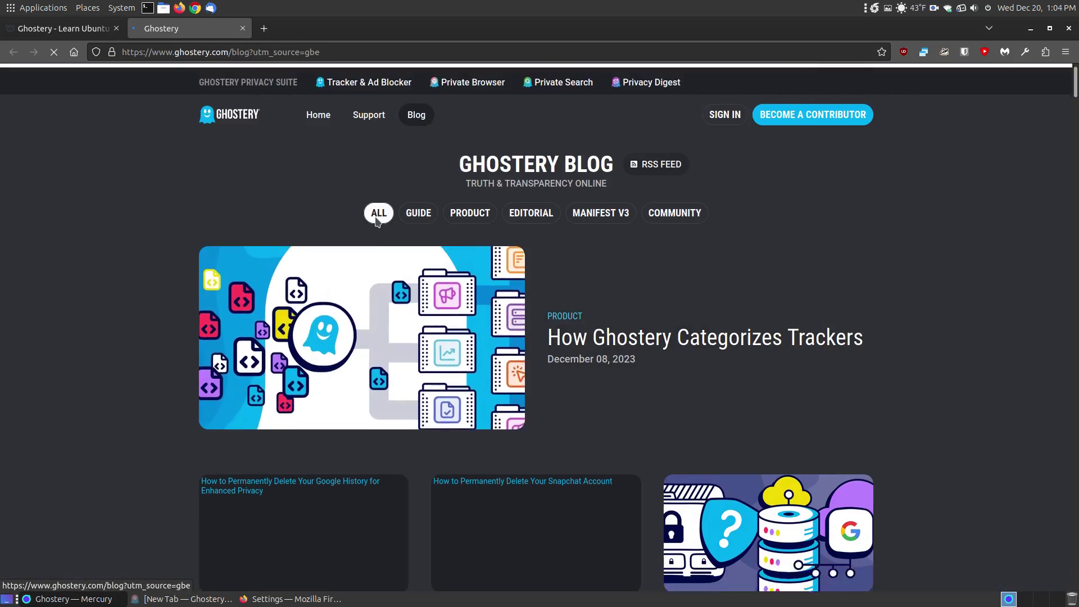
{"action": "scroll", "coordinate": [378, 234], "scroll_direction": "down", "scroll_amount": 8}
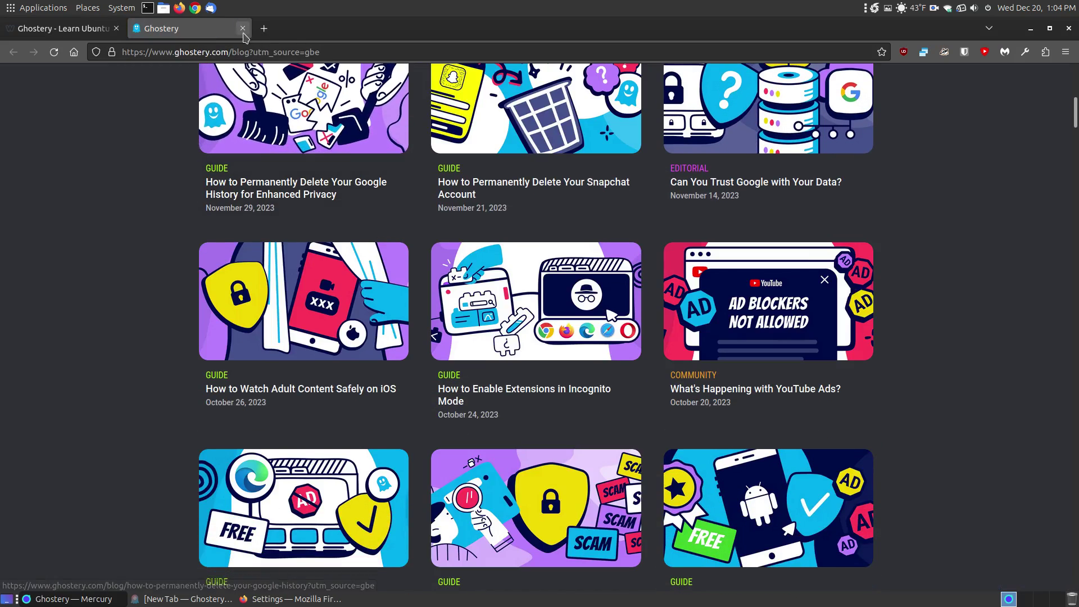
{"action": "left_click", "coordinate": [242, 28]}
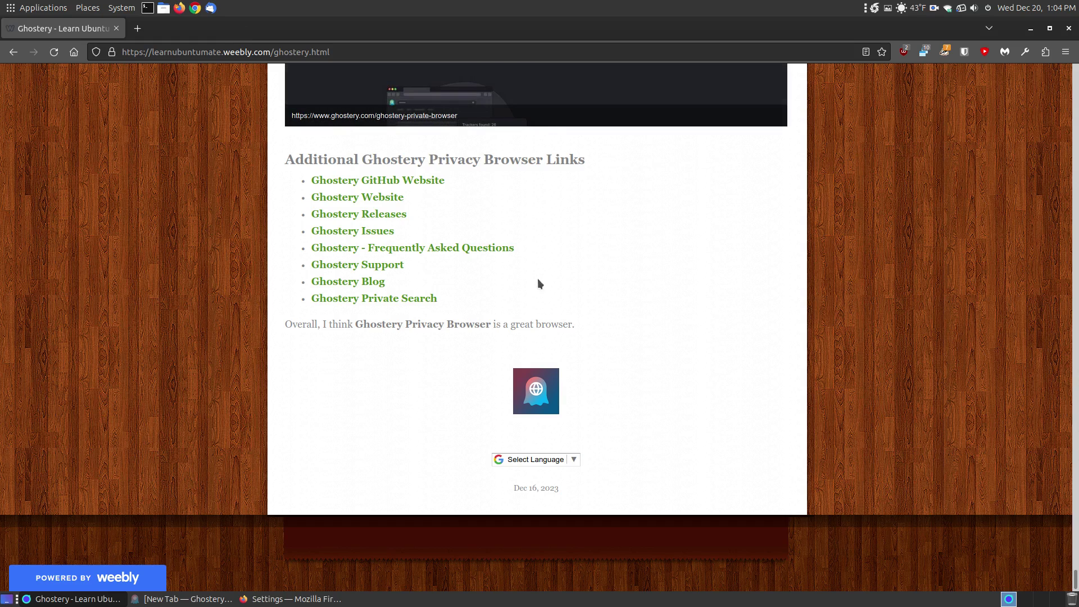
{"action": "left_click", "coordinate": [400, 299]}
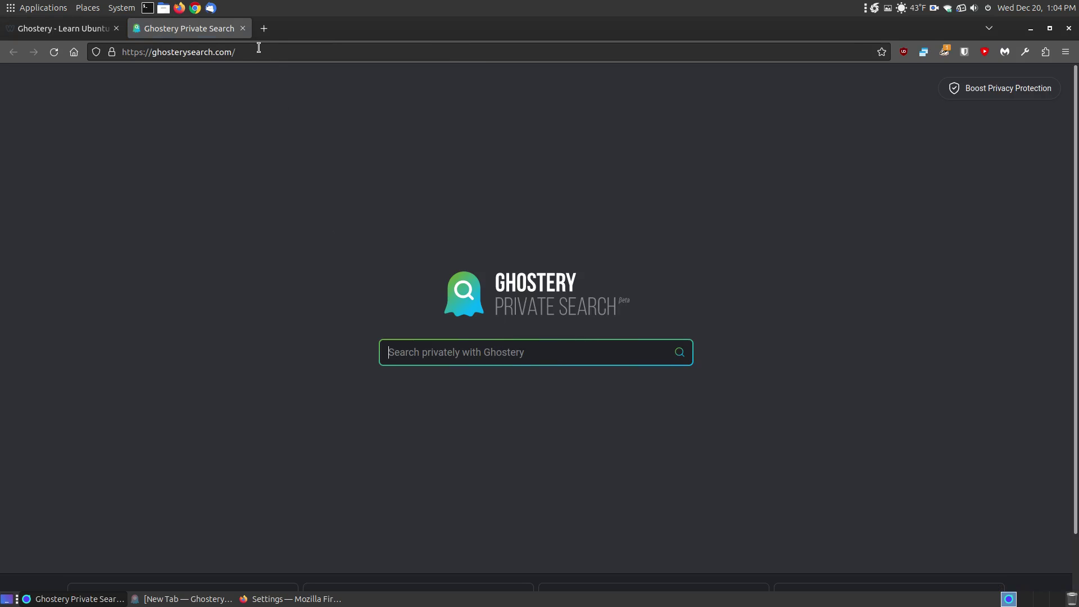
{"action": "left_click", "coordinate": [242, 28]}
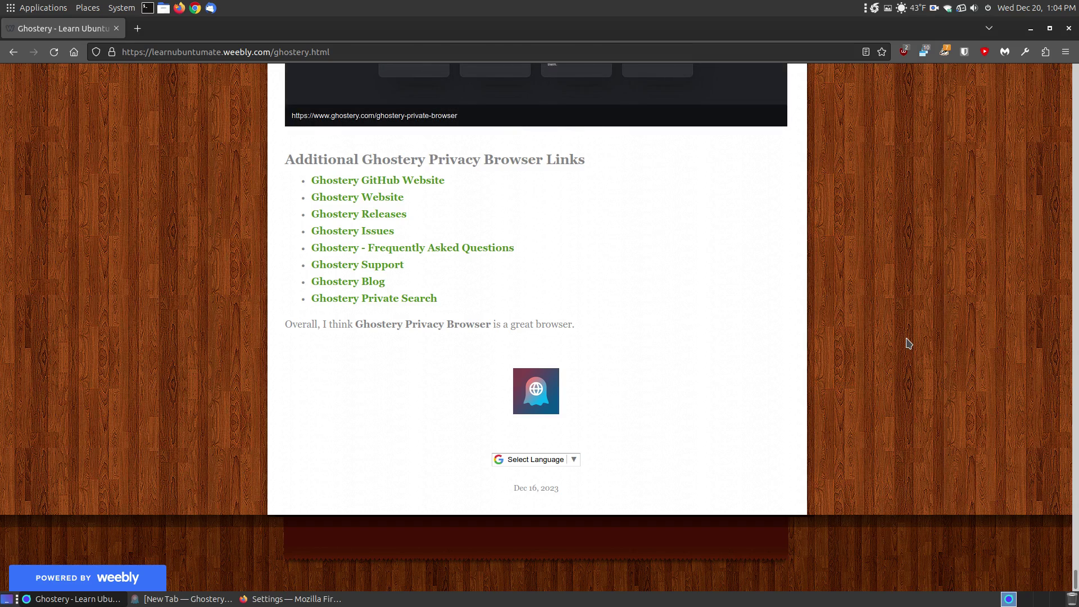
Return to the start of the article and minimize its window, and close the Firefox and Ghostery browsers
{"action": "left_click_drag", "start_coordinate": [1074, 579], "coordinate": [1063, 73]}
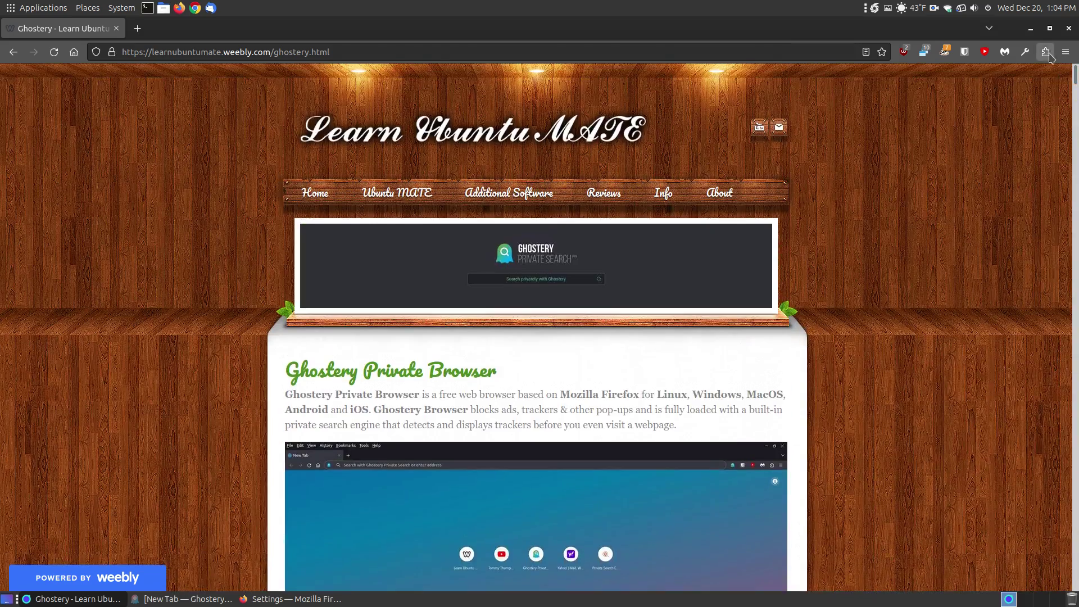
{"action": "left_click", "coordinate": [1031, 28]}
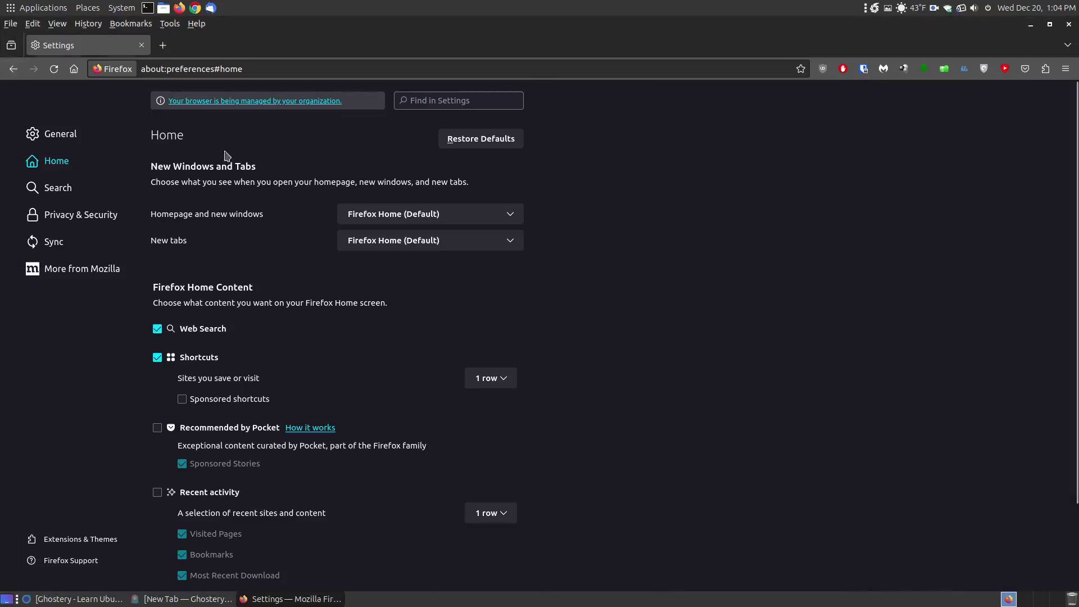
{"action": "left_click", "coordinate": [73, 69]}
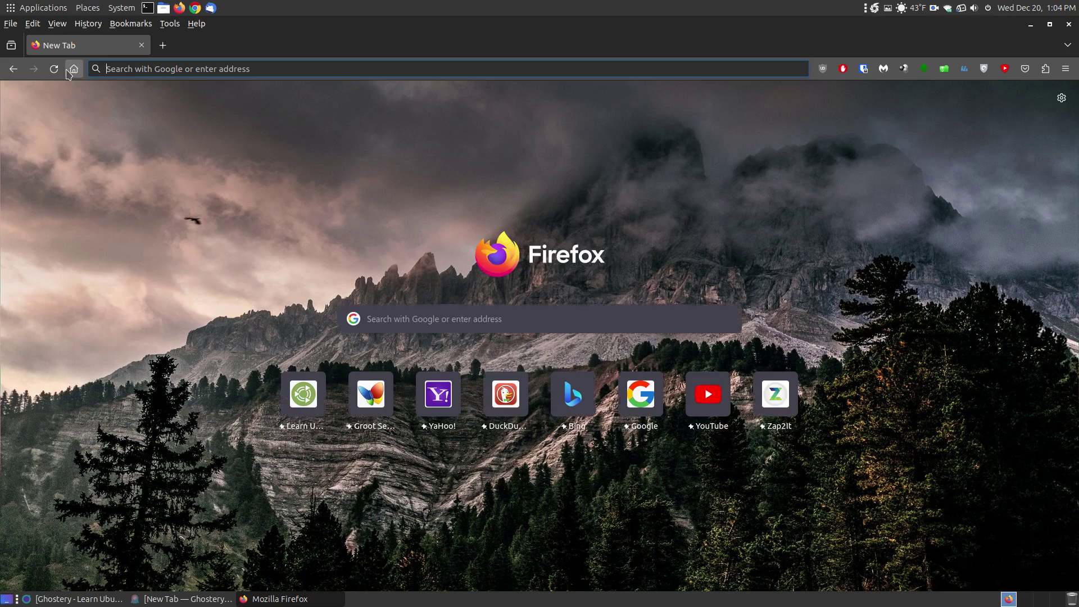
{"action": "left_click", "coordinate": [1069, 24]}
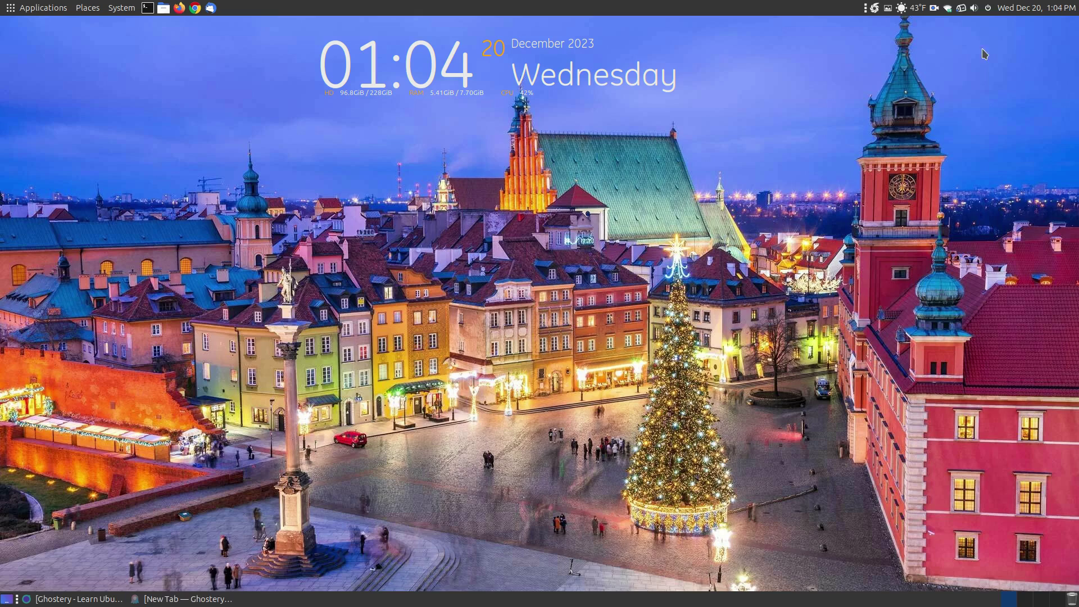
{"action": "left_click", "coordinate": [227, 600]}
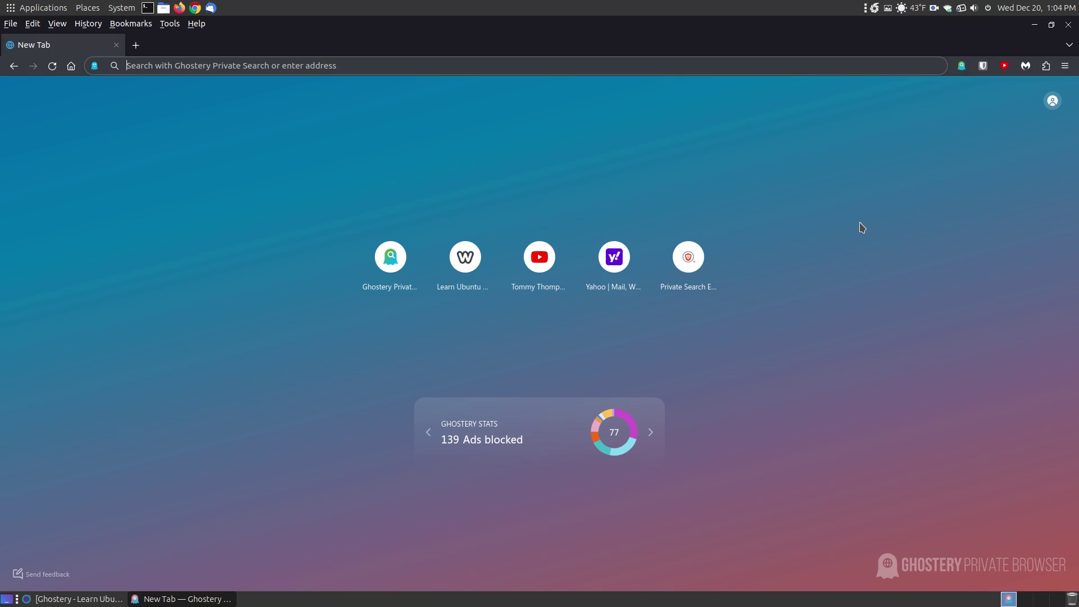
{"action": "left_click", "coordinate": [1069, 24]}
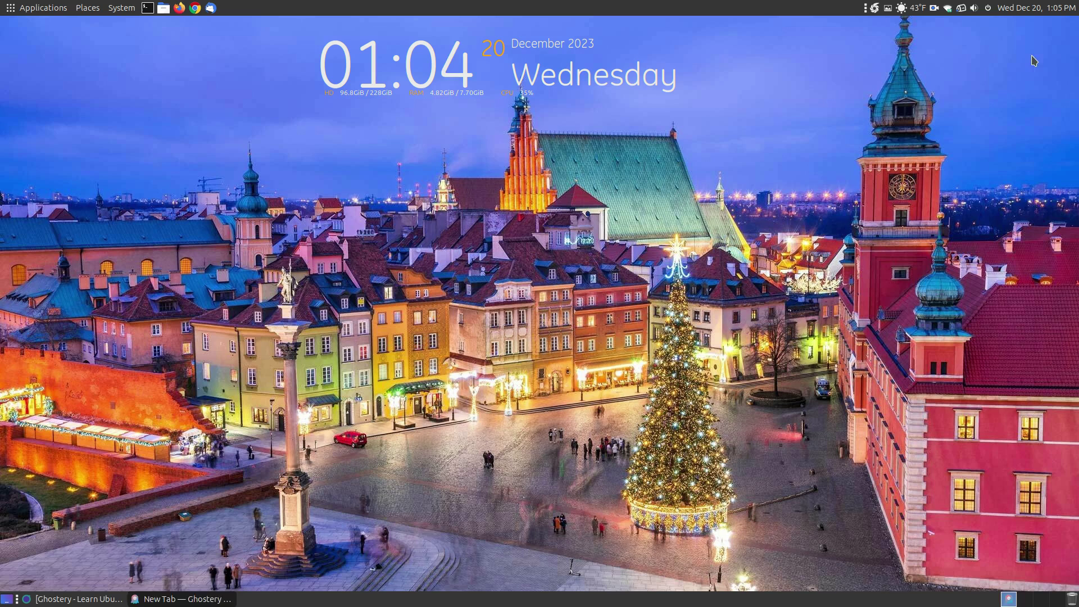